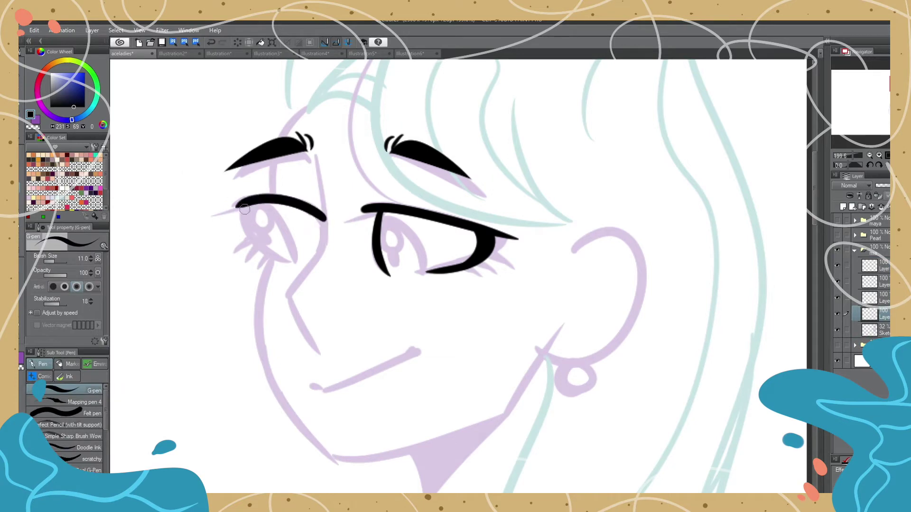
Step: Ink the far eye's lower outline and both eyes' lower lashes on new layers, and set the G-pen size to 8
key(ctrl+shift+n)
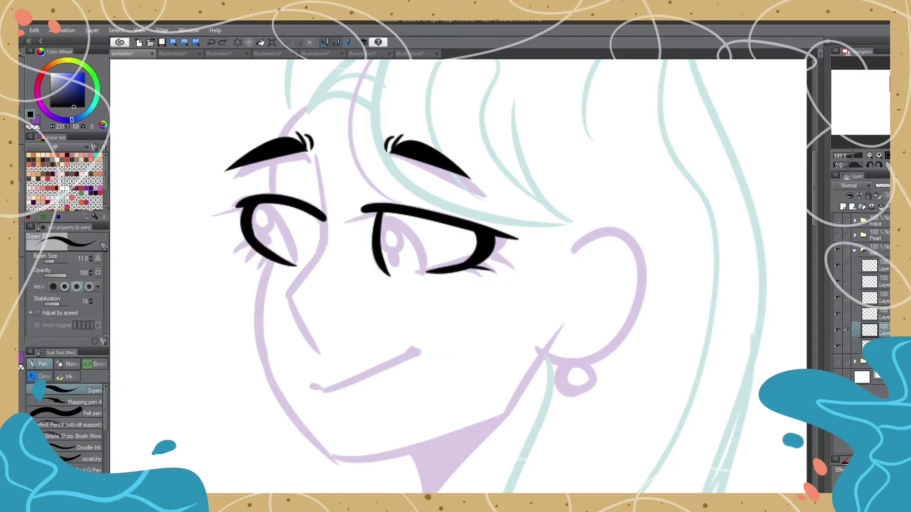
key(ctrl+shift+n)
click(90, 260)
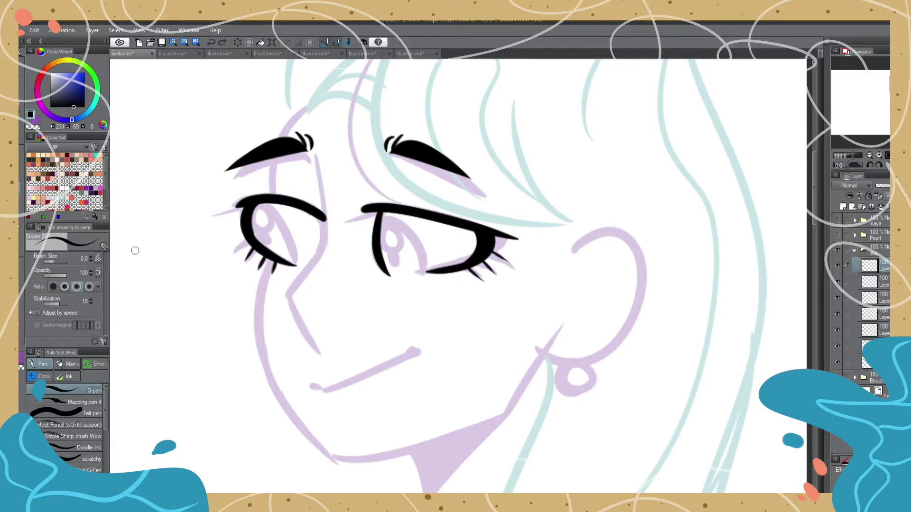
drag(326, 248, 318, 351)
key(ctrl+z)
key(ctrl+z)
Step: Ink the nose line from the brow to the nose tip and the slanted smile over the sketch
drag(316, 160, 319, 352)
drag(306, 387, 422, 338)
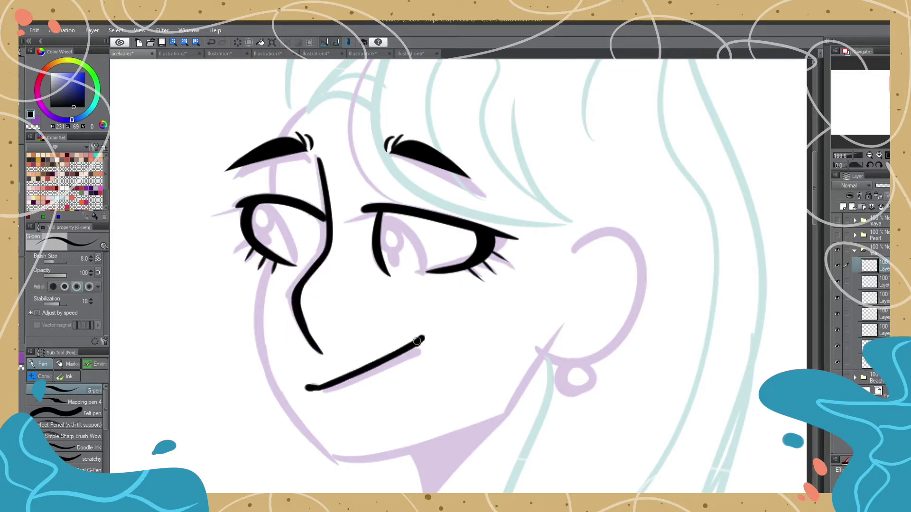
Step: Ink the face contour, jaw, ear and neck, and fill the shadow under the jaw with black
scroll(421, 338, down, 2)
mouse_move(377, 216)
mouse_down()
mouse_move(455, 387)
mouse_move(609, 296)
mouse_move(618, 249)
mouse_move(609, 218)
mouse_up()
mouse_move(490, 342)
mouse_down()
mouse_move(507, 423)
mouse_move(505, 354)
mouse_up()
scroll(540, 317, up, 2)
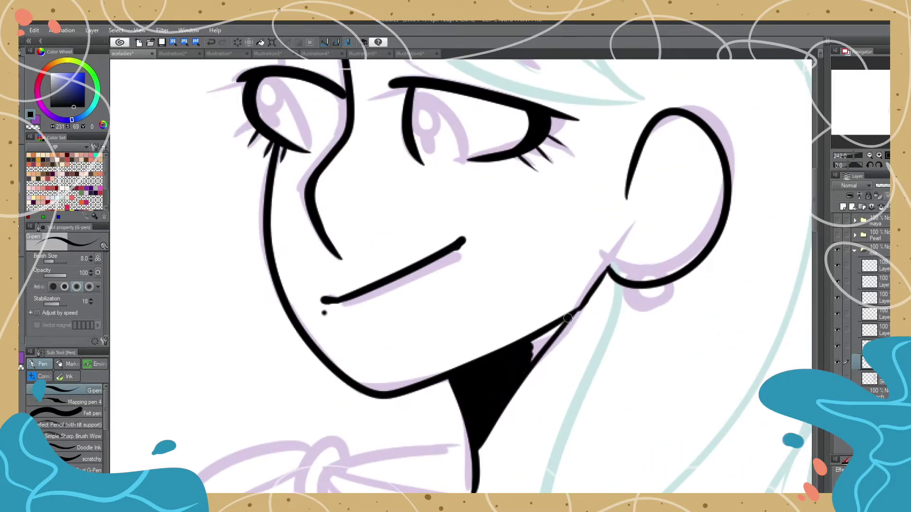
drag(565, 320, 521, 362)
Step: Ink the bangs sweeping across the forehead and the top outline of the hair in teal
scroll(522, 363, down, 3)
scroll(527, 409, up, 1)
scroll(527, 408, down, 1)
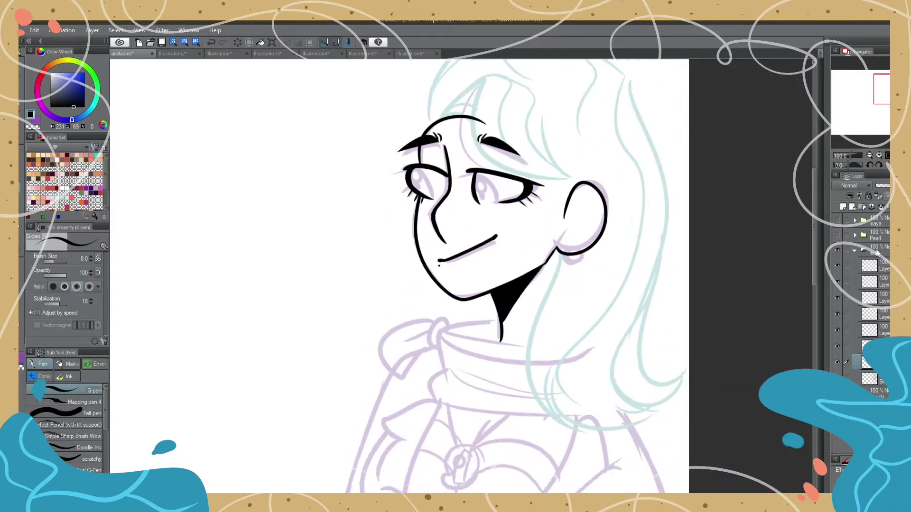
scroll(527, 408, up, 1)
scroll(527, 408, down, 1)
mouse_move(425, 186)
mouse_down()
mouse_move(494, 240)
mouse_move(577, 254)
mouse_up()
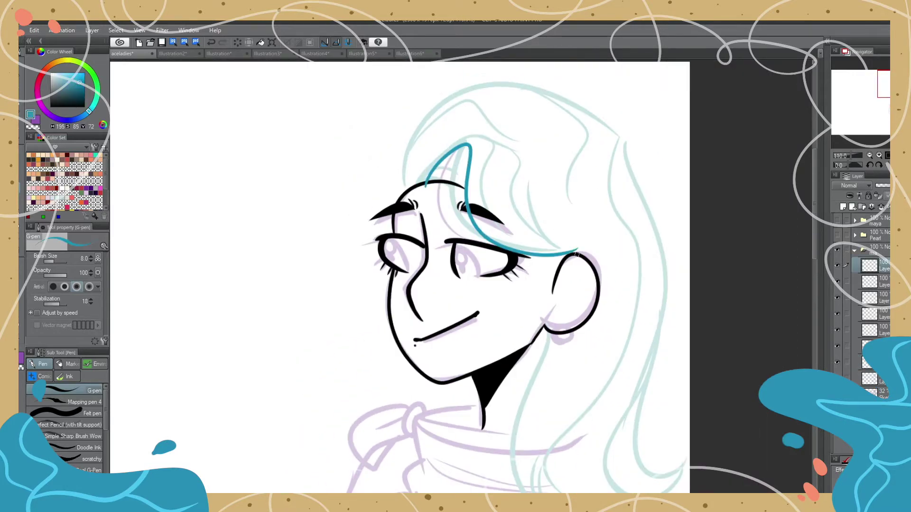
drag(408, 190, 626, 129)
scroll(626, 129, down, 1)
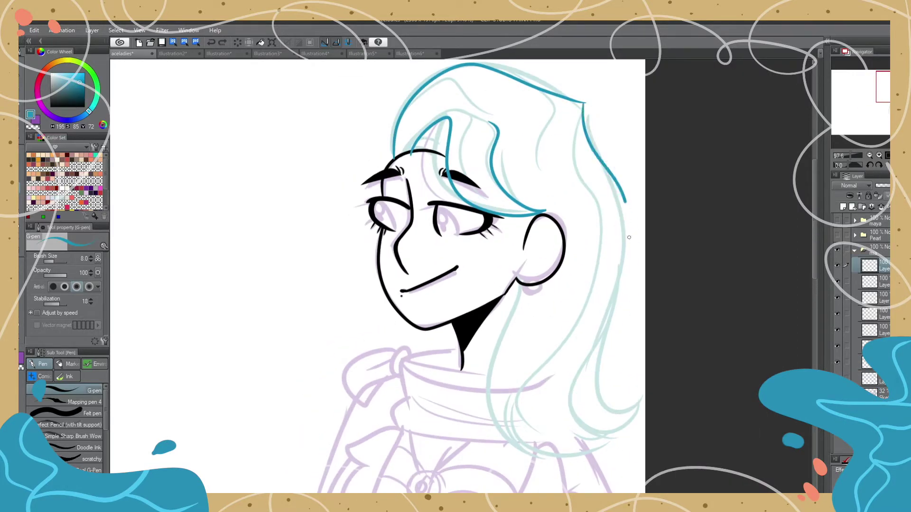
Step: Ink the long sides and curled ends of the hair in teal down to the shoulder
drag(626, 203, 634, 411)
drag(522, 281, 563, 461)
drag(529, 407, 539, 459)
scroll(435, 99, up, 3)
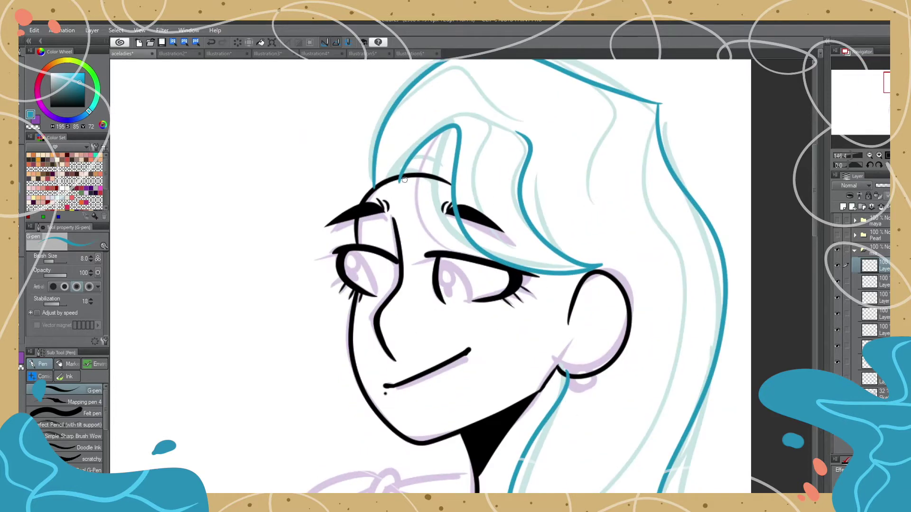
scroll(452, 191, down, 3)
scroll(451, 190, up, 1)
Step: Ink the round earring and the knotted neck scarf with its bow in black on separate layers
click(870, 297)
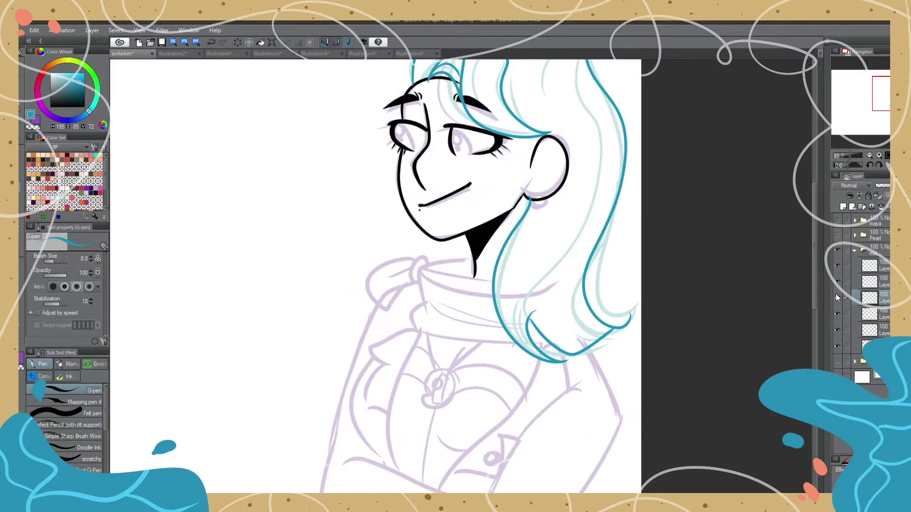
click(870, 266)
scroll(427, 237, down, 1)
scroll(427, 237, up, 2)
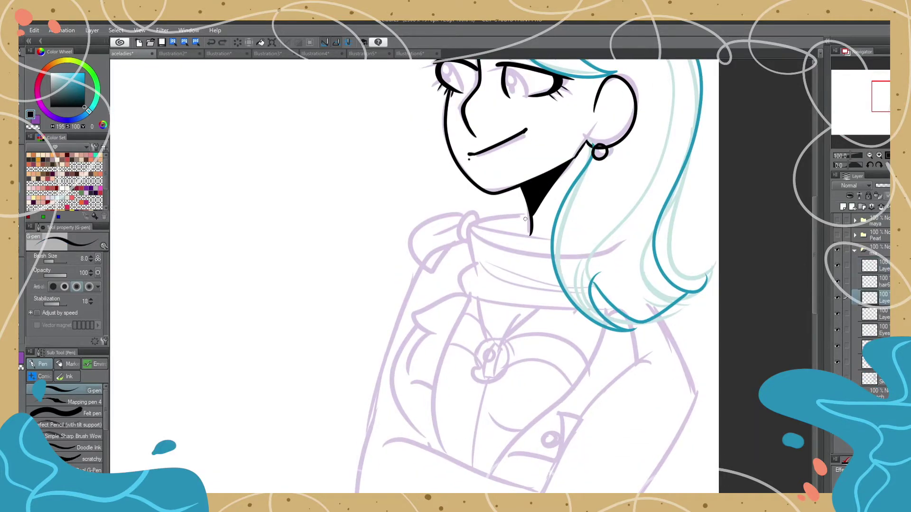
drag(512, 226, 569, 236)
drag(529, 215, 597, 305)
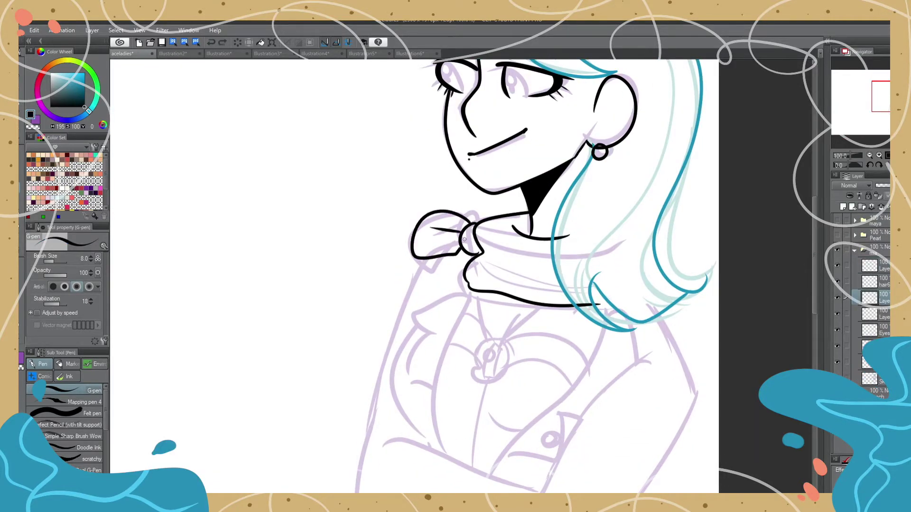
Step: Ink the curved front edges of the open vest and the ruffled trim on both sides in black
scroll(462, 204, down, 2)
scroll(545, 193, down, 5)
scroll(427, 214, up, 6)
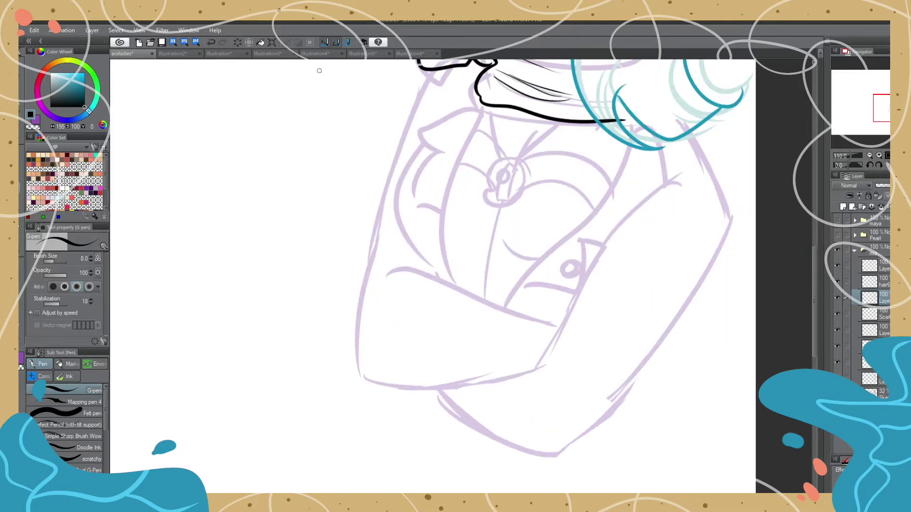
drag(427, 142, 441, 281)
scroll(373, 214, up, 1)
mouse_move(453, 179)
mouse_down()
mouse_move(414, 380)
mouse_move(625, 310)
mouse_up()
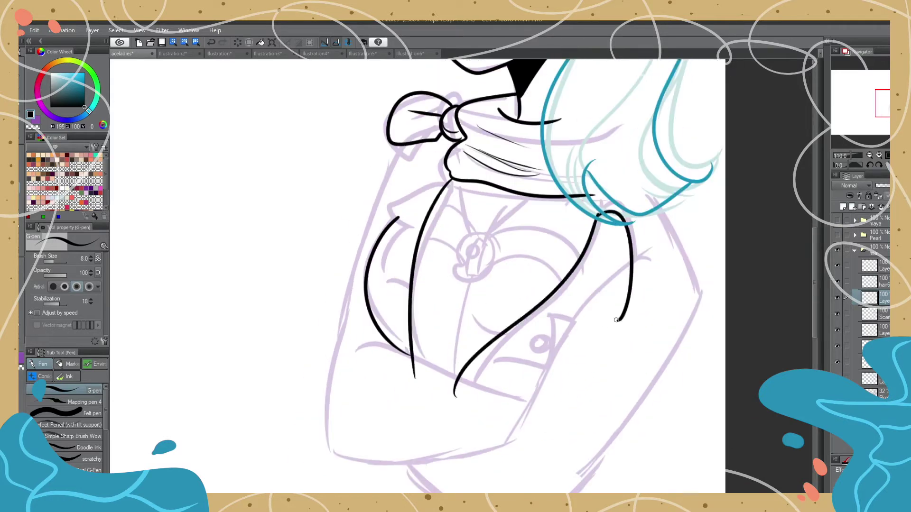
drag(402, 233, 409, 285)
drag(437, 204, 429, 199)
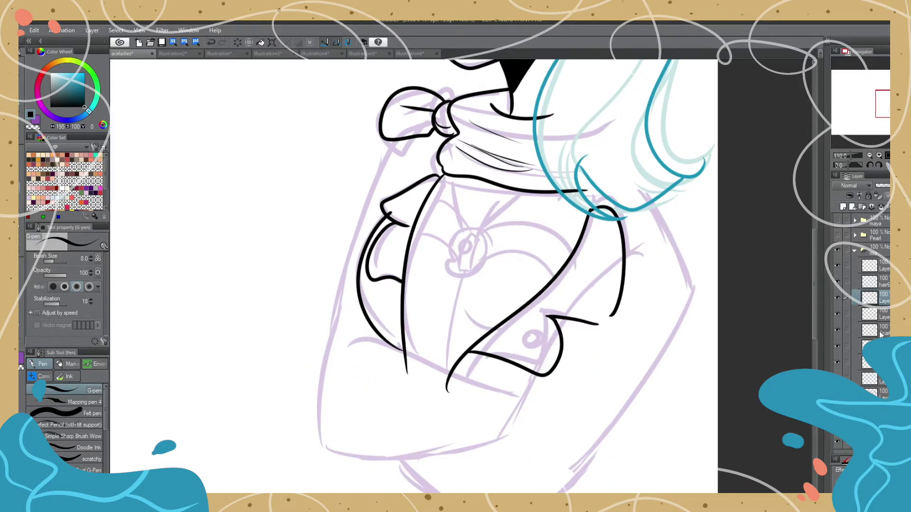
Step: Ink the double-lined heart neckline of the top and the short crease below the bust on another layer
key(ctrl+z)
drag(476, 231, 474, 229)
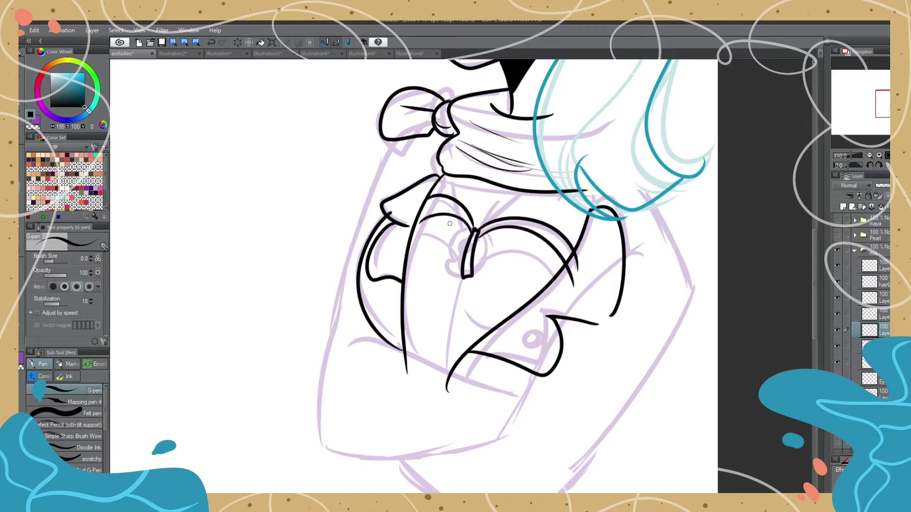
drag(470, 310, 490, 330)
Step: Ink the necklace cords and the round curled pendant on the chest on a new layer
scroll(490, 331, down, 3)
scroll(490, 331, up, 2)
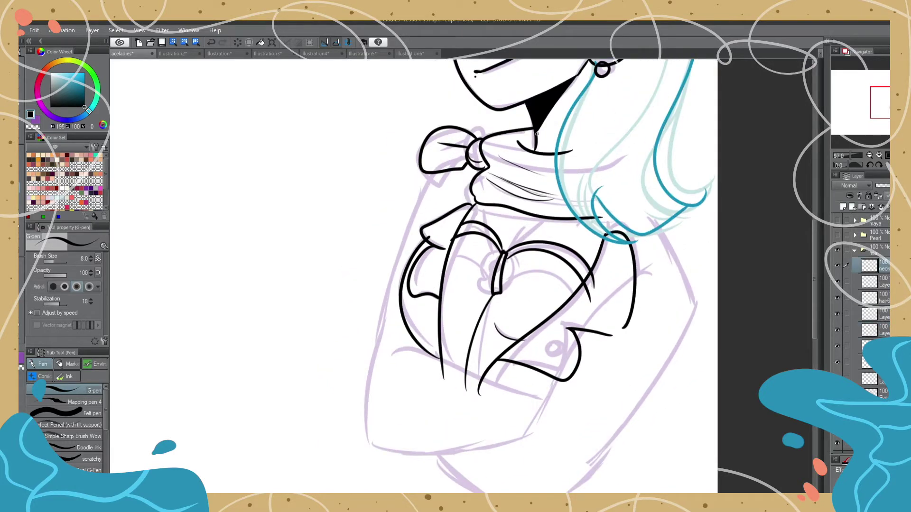
scroll(516, 268, up, 2)
drag(514, 254, 512, 299)
scroll(512, 285, down, 3)
scroll(492, 271, up, 1)
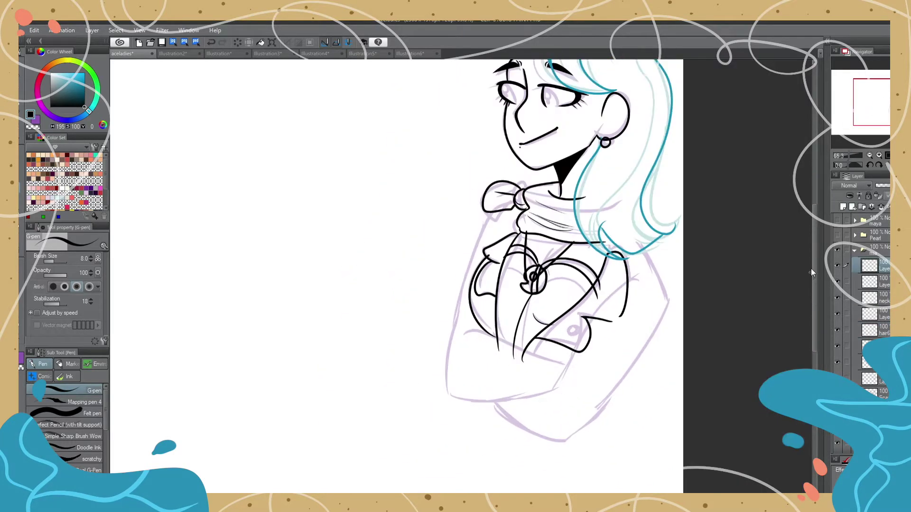
Step: Ink the outer contours of both upper arms and the forearm folded across the waist
drag(488, 207, 565, 398)
key(ctrl+z)
drag(491, 209, 449, 356)
drag(670, 331, 563, 462)
key(ctrl+z)
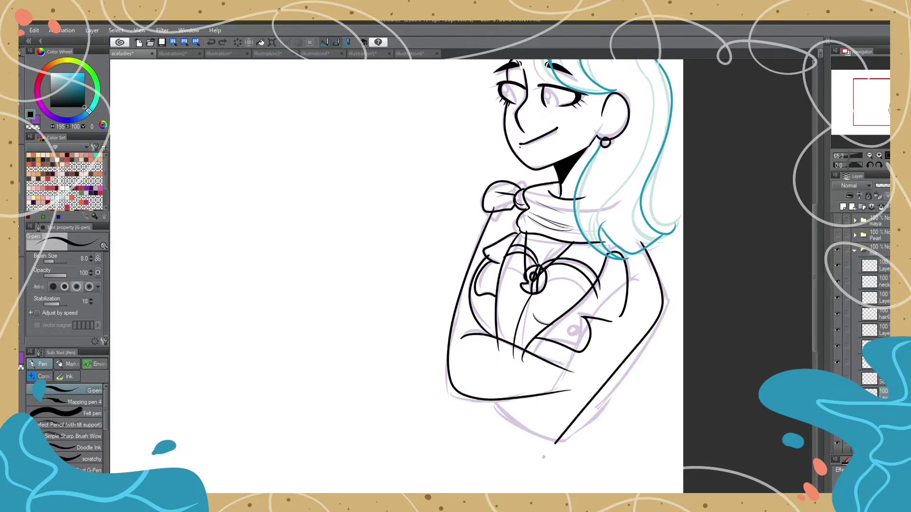
Step: Ink the near arm's inner line and elbow to complete the crossed arms, and hide the sketch
drag(661, 244, 479, 408)
key(ctrl+z)
scroll(569, 332, down, 2)
scroll(551, 294, up, 3)
mouse_move(408, 348)
mouse_down()
mouse_move(674, 133)
mouse_move(683, 244)
mouse_up()
key(ctrl+z)
scroll(515, 342, down, 3)
scroll(515, 342, up, 3)
scroll(514, 341, down, 3)
scroll(514, 341, up, 3)
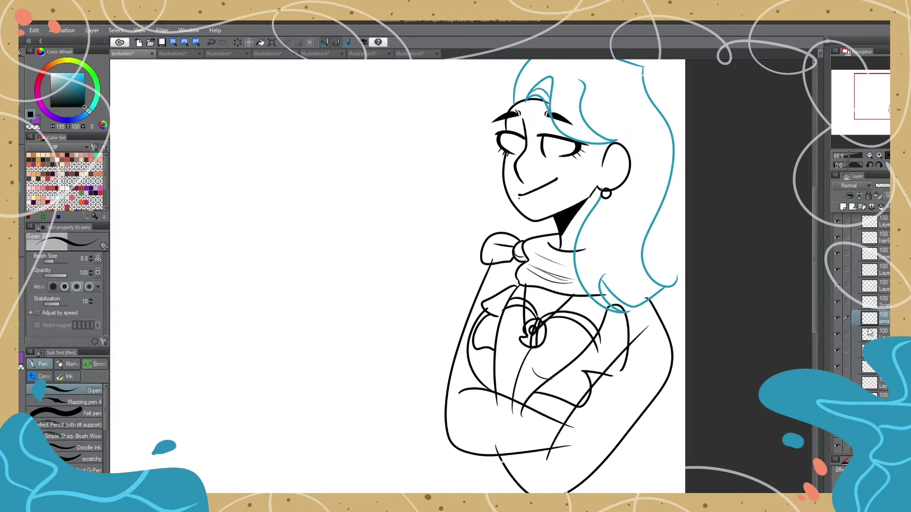
Step: Erase the overlapping line ends around the vest, ruffles and top with the Hard eraser at size 23.4
key(e)
scroll(405, 235, down, 2)
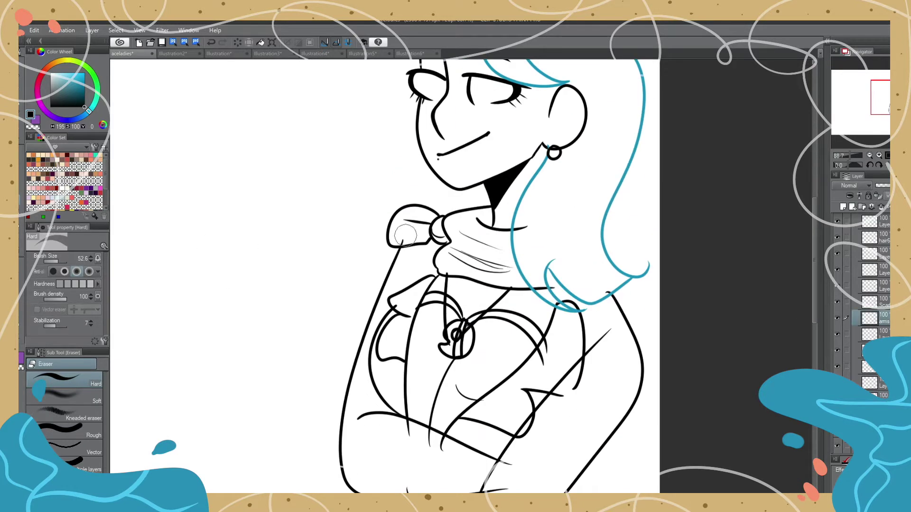
scroll(533, 394, down, 2)
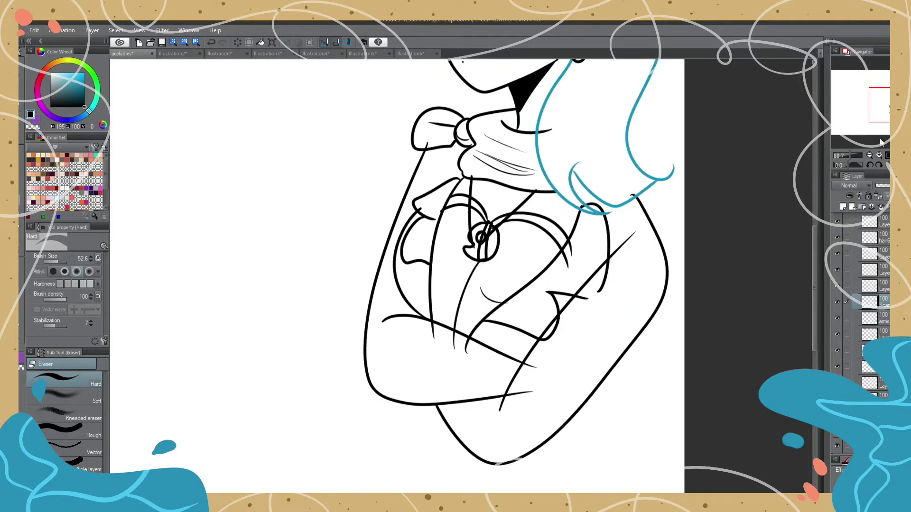
click(872, 285)
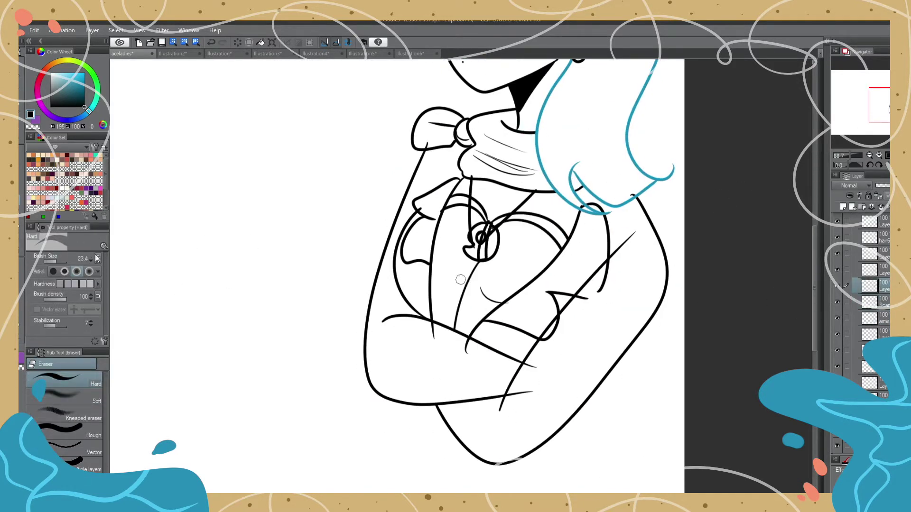
scroll(484, 230, up, 3)
key(alt+])
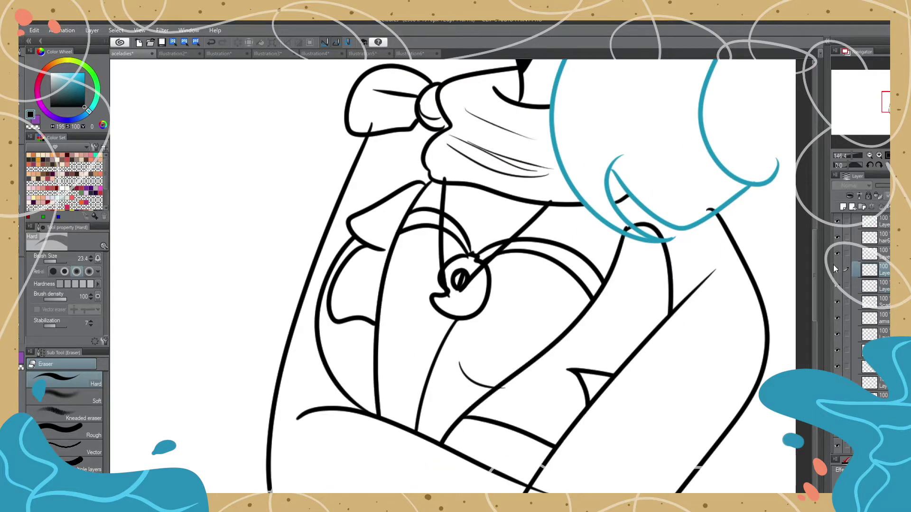
Step: Erase the curled flick at the outer hair tip on the hair layer to leave a sharp point
key(alt+])
key(alt+])
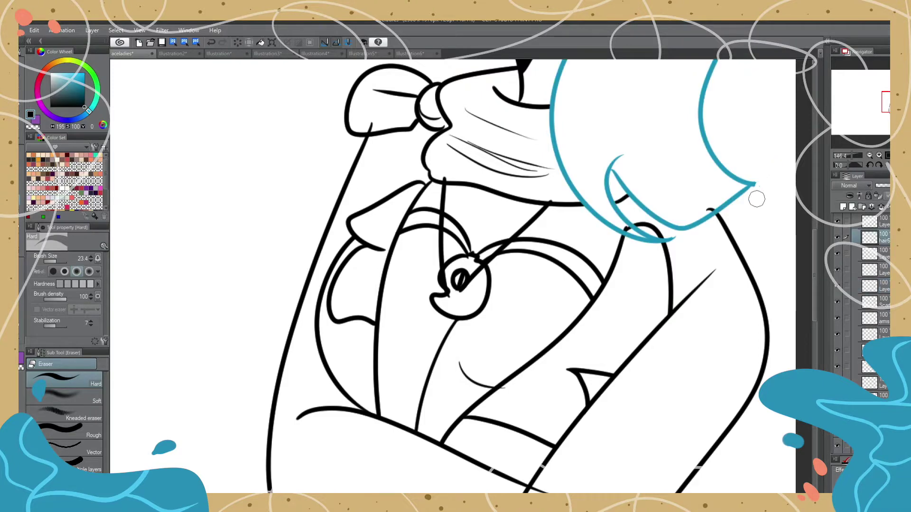
scroll(756, 197, down, 3)
Step: Erase the overshooting line ends where the crossed arms meet, and move up to the necklace layer
click(854, 333)
scroll(540, 449, up, 2)
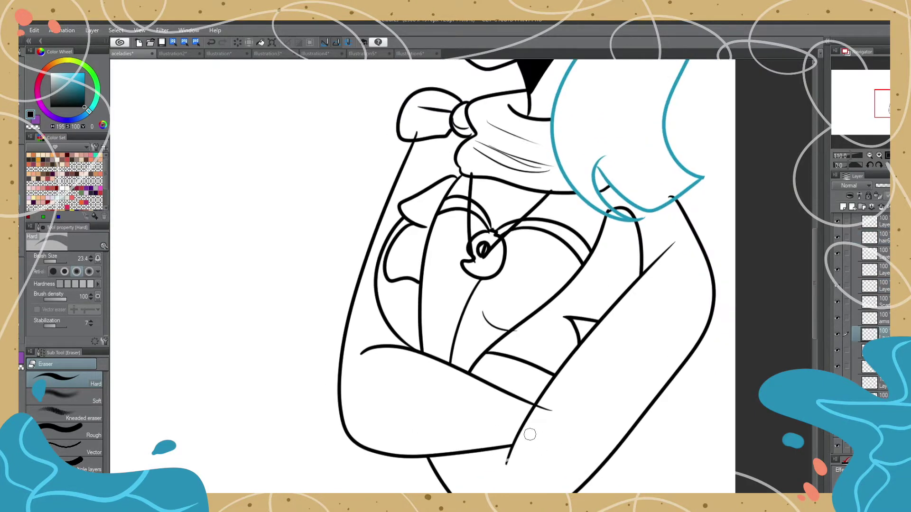
scroll(420, 126, down, 2)
key(alt+])
key(alt+])
key(alt+])
key(alt+])
key(alt+])
key(alt+])
key(alt+])
key(alt+])
scroll(483, 245, up, 3)
scroll(498, 232, down, 8)
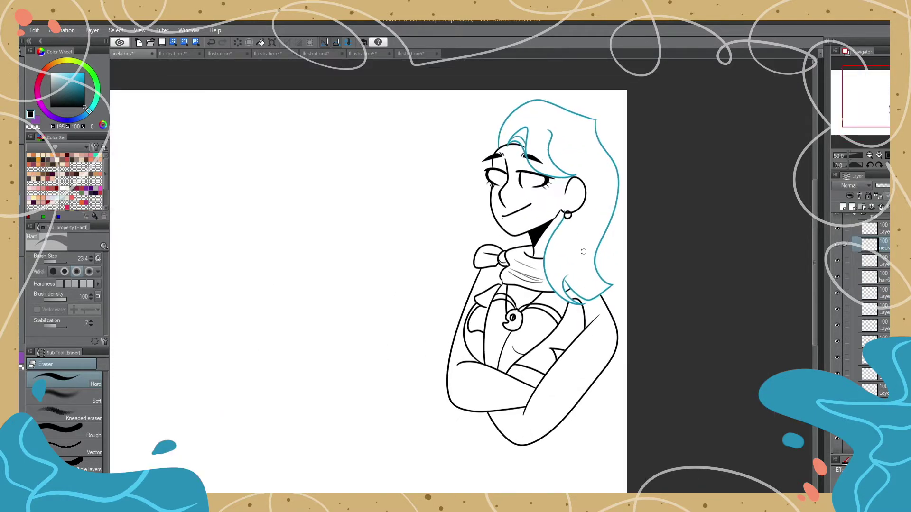
Step: Erase the ear line inside the round earring, and show the sketch again
key(alt+[)
key(alt+[)
scroll(609, 162, up, 8)
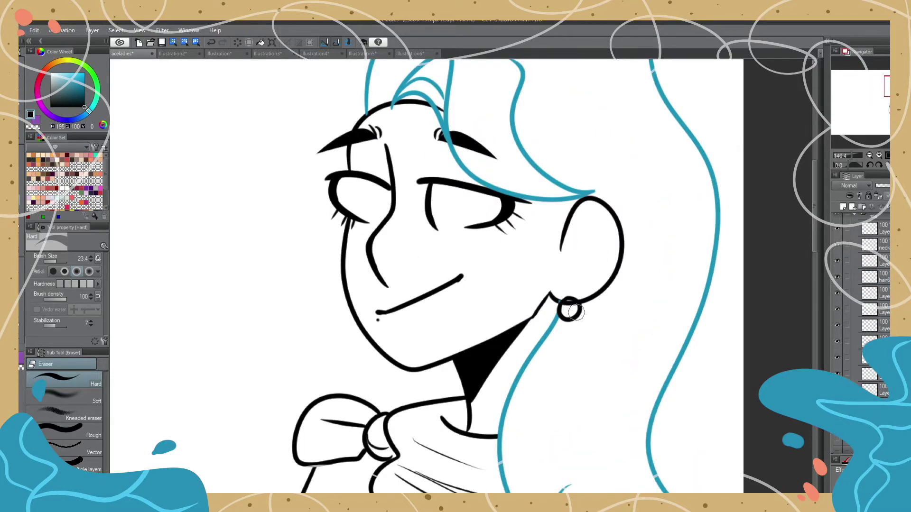
scroll(569, 309, down, 8)
scroll(522, 237, up, 8)
scroll(522, 199, down, 7)
scroll(508, 179, up, 8)
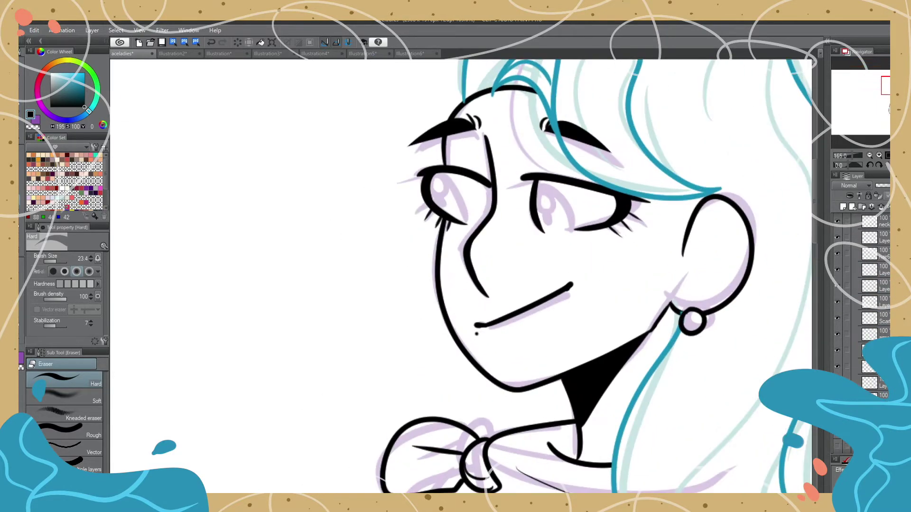
Step: Outline both irises with the G-pen in a muted grey-purple and fill them with the same color
key(p)
alt+click(551, 180)
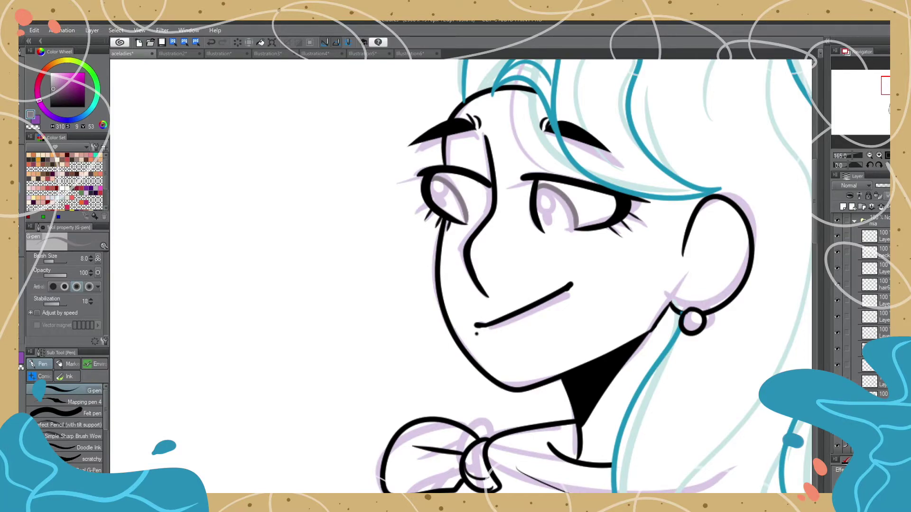
scroll(509, 259, up, 3)
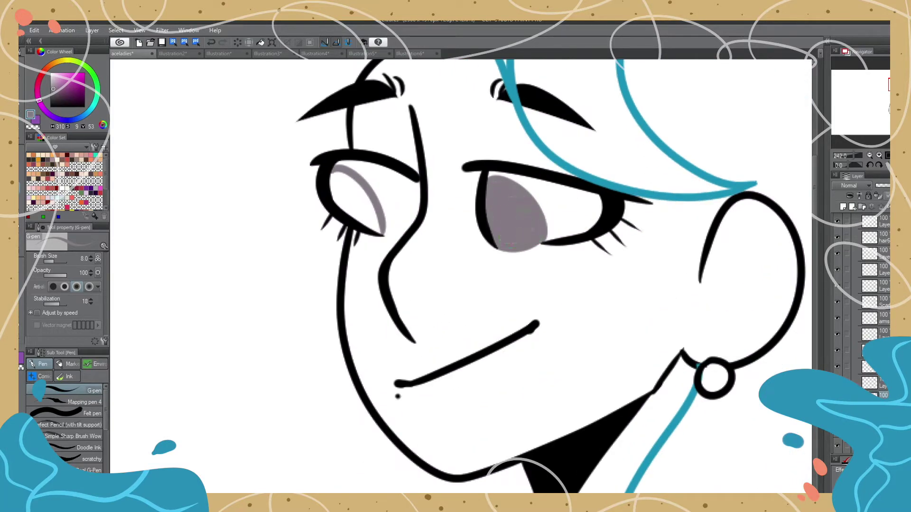
click(353, 204)
Step: Paint the upper shading on a Multiply layer and the dark purple pupils in both irises
scroll(522, 237, down, 8)
scroll(593, 246, up, 7)
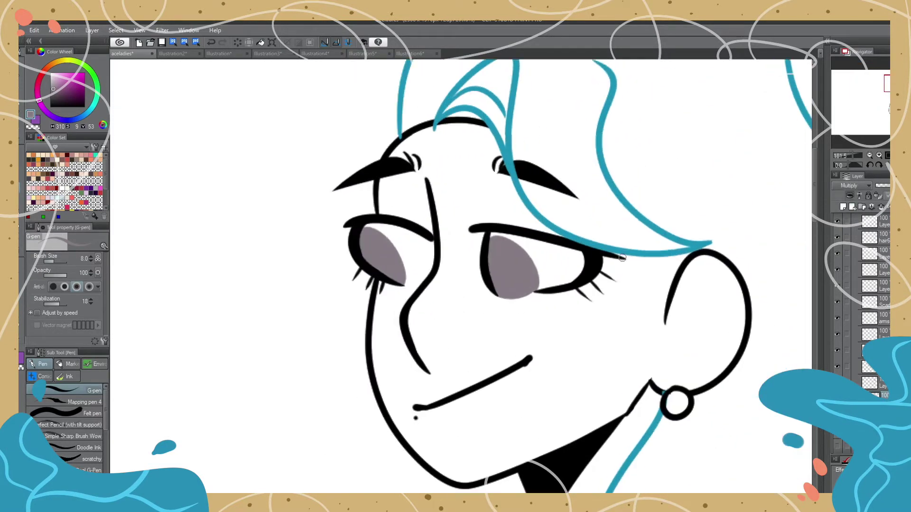
scroll(622, 257, up, 2)
drag(313, 247, 332, 277)
drag(467, 252, 481, 302)
scroll(474, 285, down, 5)
scroll(522, 247, up, 3)
alt+click(551, 278)
scroll(530, 231, up, 2)
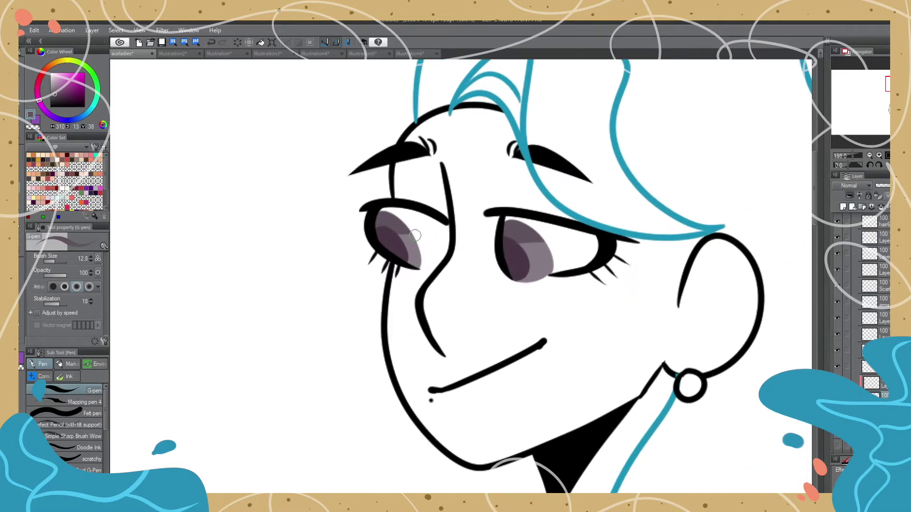
Step: Paint pink highlights, small hearts and dots in both irises on an Add (Glow) layer
scroll(457, 285, up, 3)
drag(534, 199, 571, 221)
drag(328, 185, 332, 202)
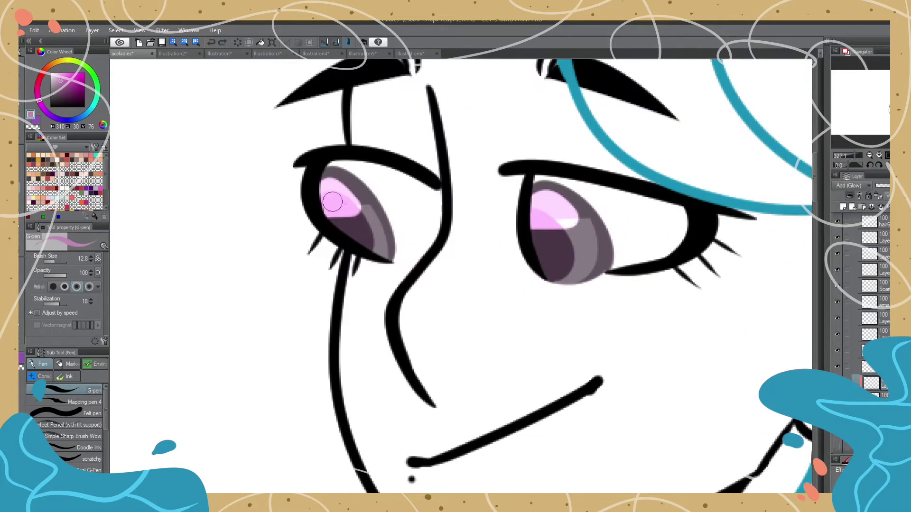
scroll(477, 247, down, 5)
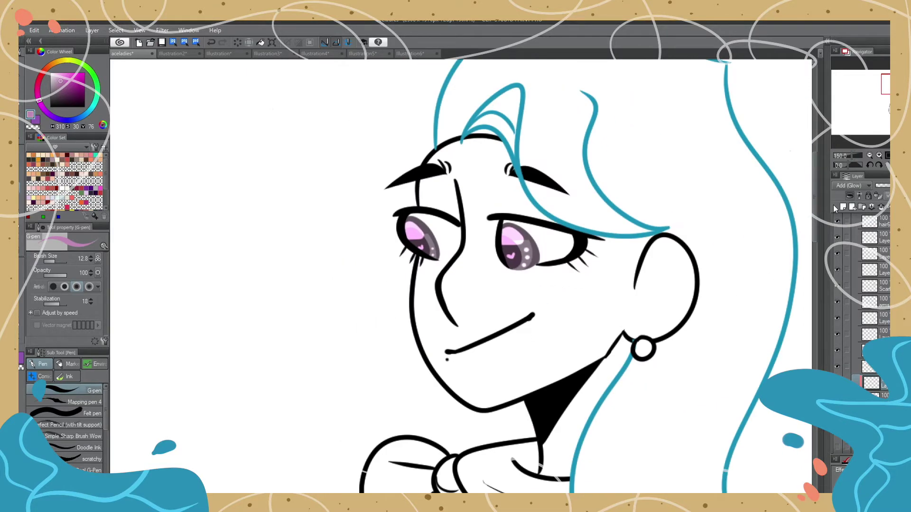
Step: Paint in the whites of both eyes with the G-pen on a Normal layer, ending in white
scroll(689, 185, down, 3)
click(871, 334)
scroll(407, 230, up, 4)
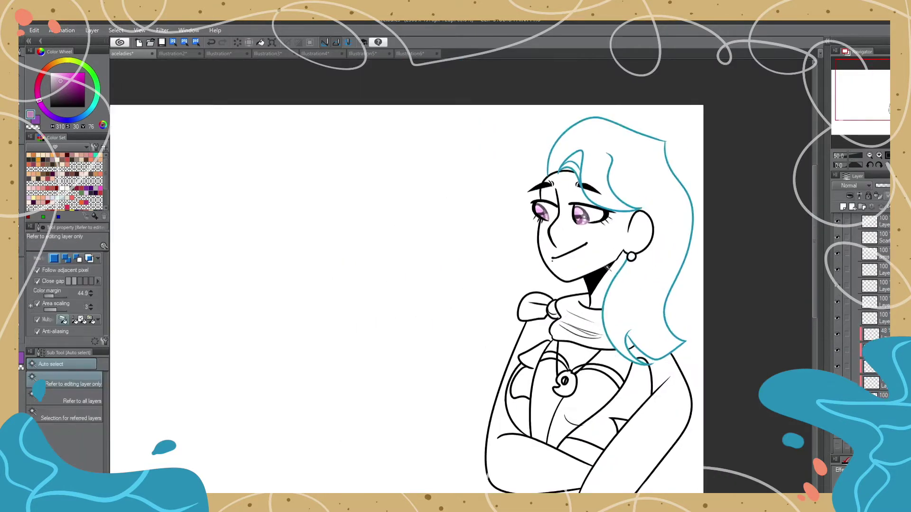
drag(436, 194, 393, 190)
drag(498, 180, 538, 232)
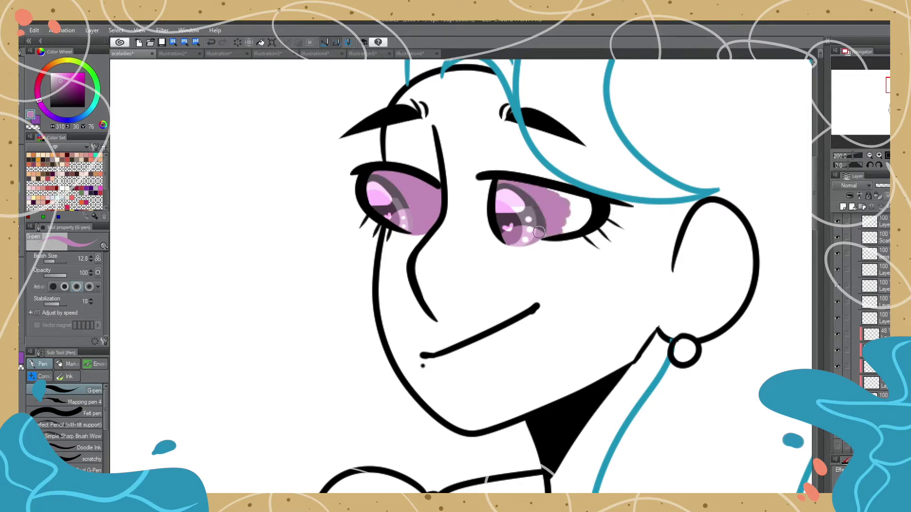
scroll(427, 237, down, 3)
Step: Auto-select the face and neck areas, fill them with a pale peach skin color, and deselect
key(w)
scroll(427, 238, down, 3)
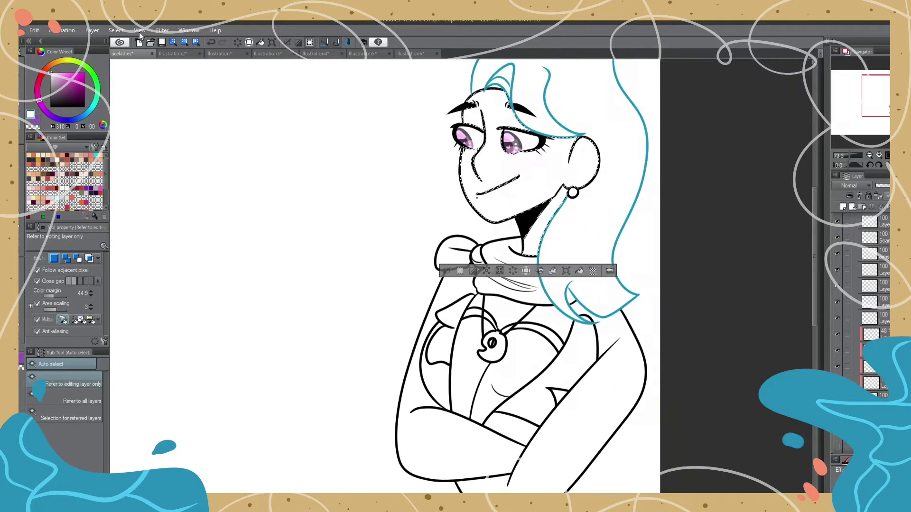
key(alt+BackSpace)
key(ctrl+d)
Step: Paint the lips around the smile line in a muted mauve with the G-pen
scroll(459, 227, up, 3)
key(p)
drag(420, 280, 452, 266)
Step: Auto-select the scarf and its knot, fill them with golden tan, and deselect
scroll(452, 266, down, 3)
key(w)
click(490, 269)
scroll(490, 270, up, 4)
key(alt+BackSpace)
key(ctrl+d)
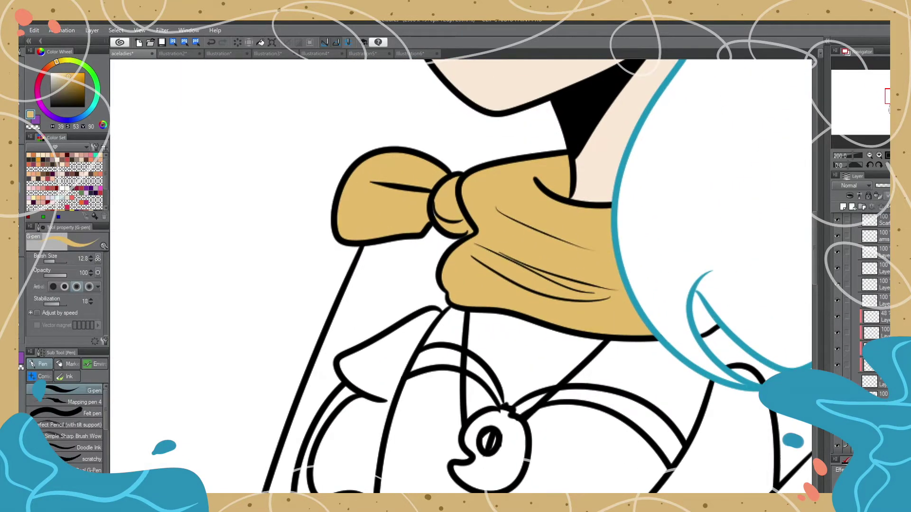
Step: Auto-select the corset and fill it with dark grey, checking the color against the reference illustration
scroll(375, 196, down, 4)
scroll(884, 383, down, 2)
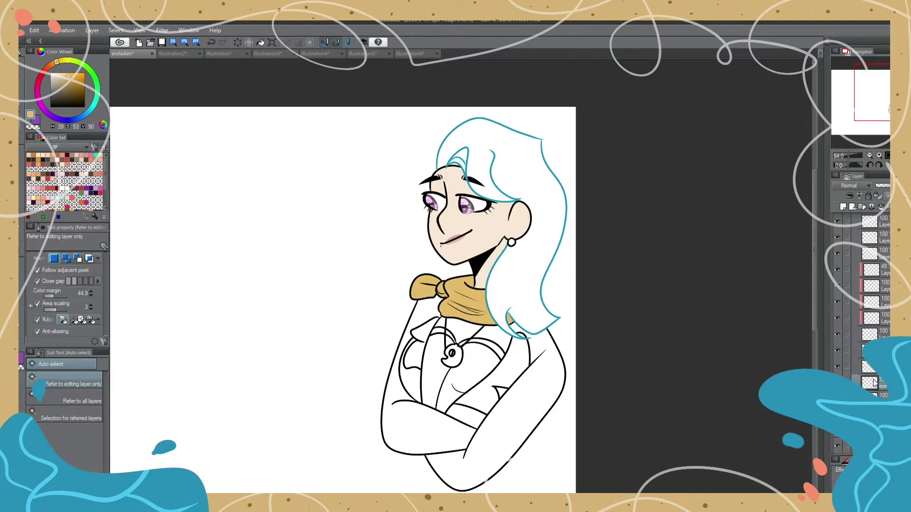
scroll(399, 351, up, 2)
click(472, 337)
click(172, 53)
click(122, 53)
key(alt+BackSpace)
scroll(492, 290, up, 2)
key(ctrl+d)
key(p)
Step: Auto-select the bare chest between scarf and corset, fill it with the pale skin color, and deselect
scroll(492, 291, down, 3)
key(w)
click(527, 283)
key(alt+BackSpace)
key(ctrl+d)
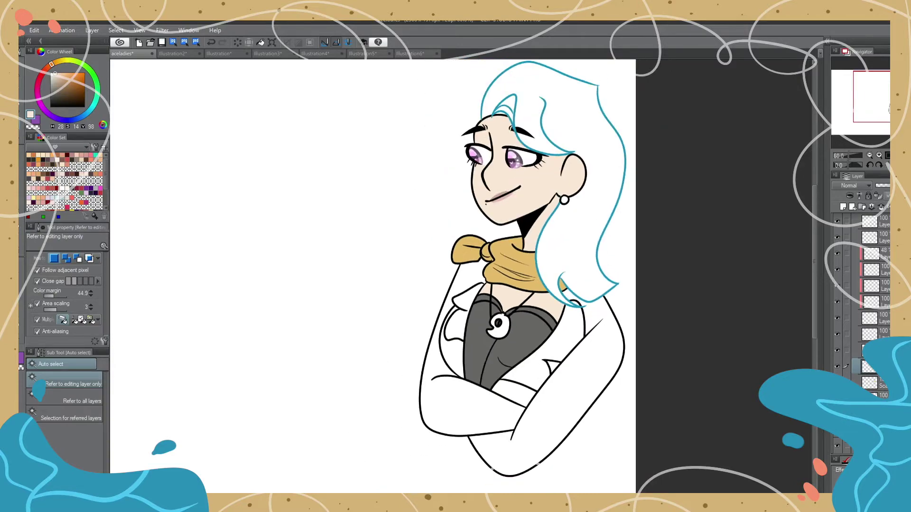
Step: Fill the jacket body and sleeves with the dark grey-brown from the reference illustration, leaving the lapels unfilled
scroll(427, 332, up, 2)
click(399, 332)
click(172, 53)
click(122, 53)
scroll(610, 448, down, 2)
key(alt+BackSpace)
key(ctrl+d)
scroll(530, 347, up, 2)
key(p)
scroll(530, 346, down, 3)
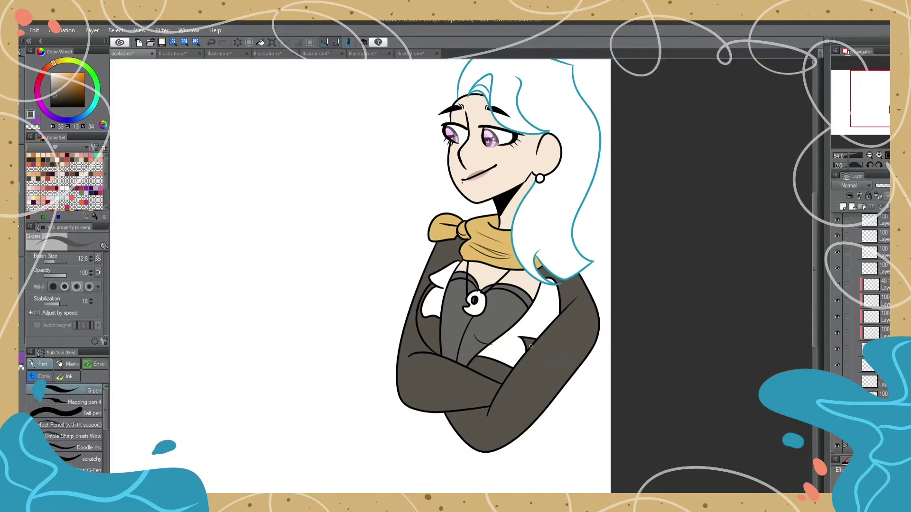
Step: Fill the long hair with the medium brown from the reference illustration
scroll(531, 347, up, 1)
key(w)
click(172, 54)
click(122, 54)
key(alt+BackSpace)
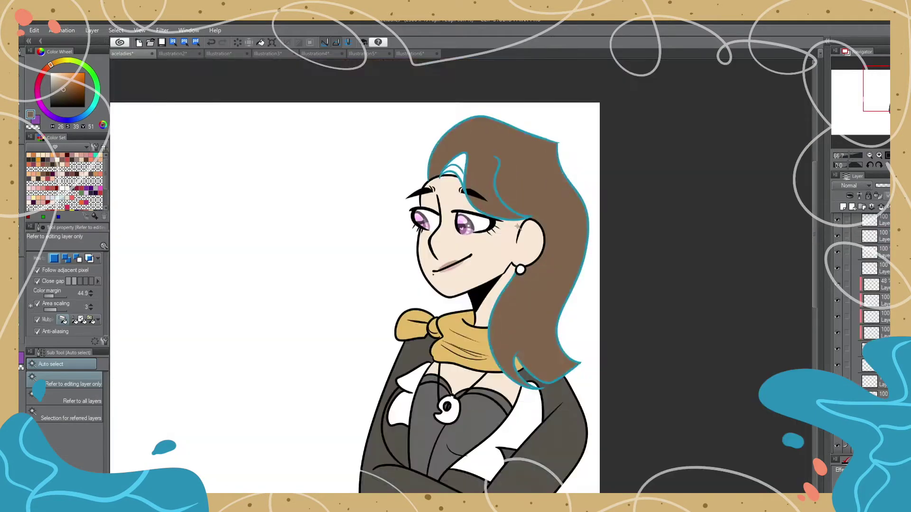
Step: Fill the inner hair section above the forehead with a darker brown and deselect
scroll(427, 238, up, 2)
click(479, 76)
scroll(427, 237, up, 1)
key(alt+BackSpace)
key(ctrl+d)
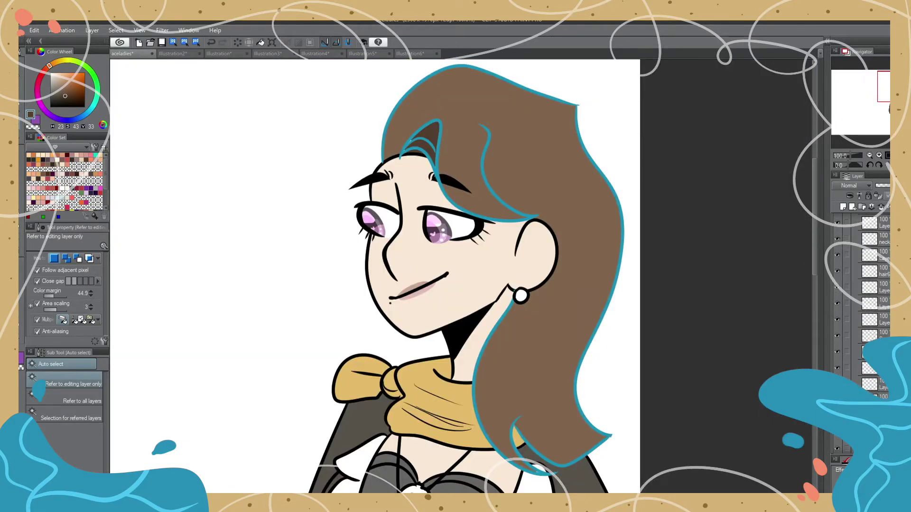
Step: Turn the teal hair outlines black and touch up the hair fills in their matching browns with the G-pen
scroll(354, 215, up, 4)
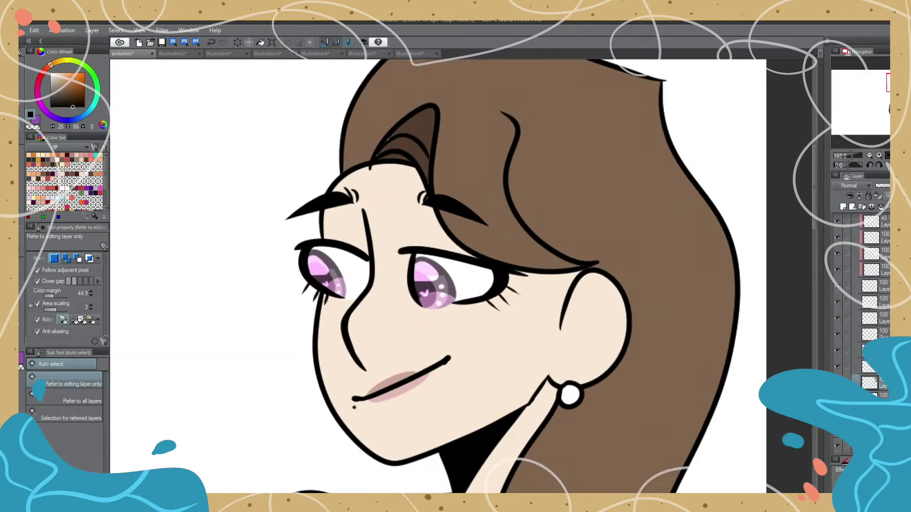
key(p)
alt+click(398, 135)
scroll(584, 264, up, 1)
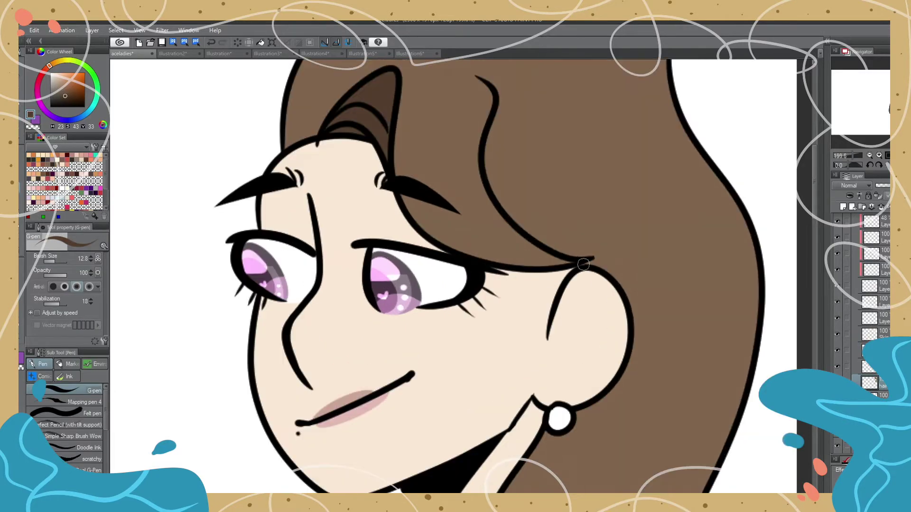
scroll(651, 265, down, 4)
drag(729, 146, 772, 350)
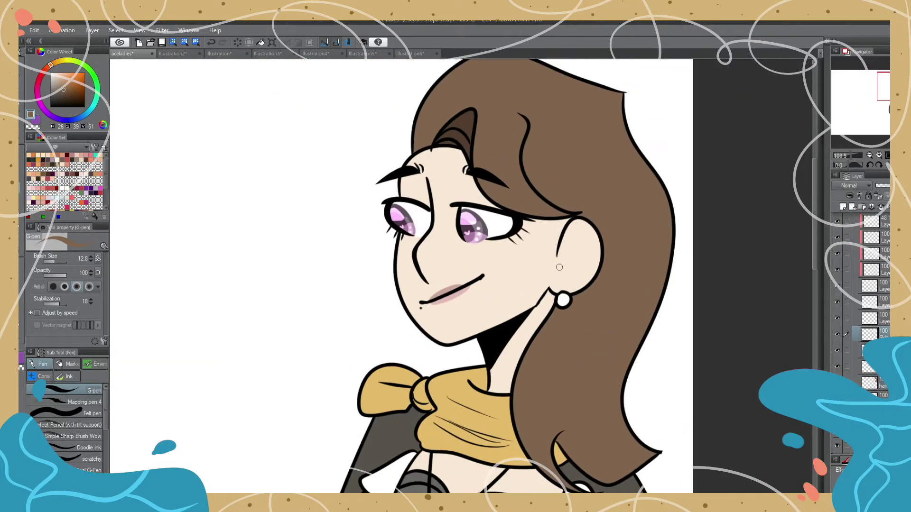
Step: Auto-select the jacket lapels and fill them with light grey, checking the color against the reference illustration
scroll(560, 267, up, 1)
scroll(559, 267, down, 2)
scroll(559, 267, up, 1)
key(w)
click(404, 219)
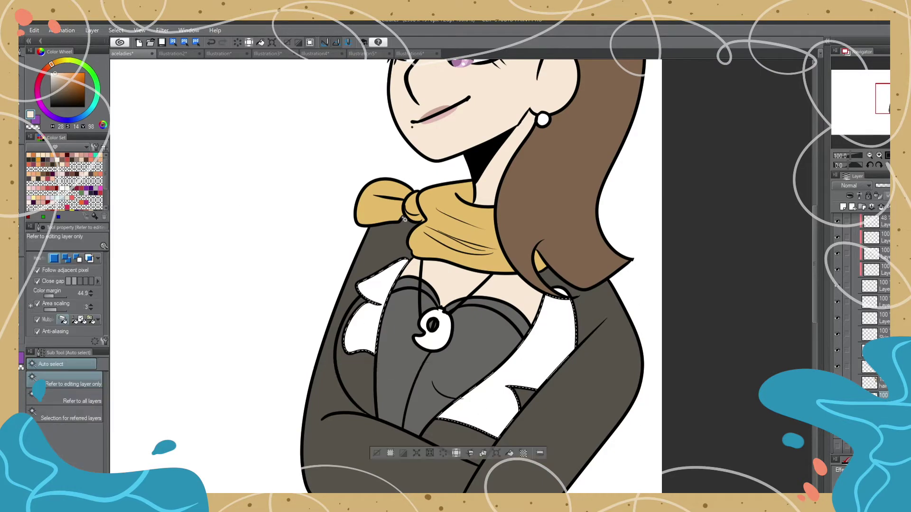
key(ctrl+Tab)
key(ctrl+shift+Tab)
key(ctrl+Tab)
key(ctrl+shift+Tab)
Step: Fill the comma-shaped pendant with the grey-blue of the reference illustration's pendant
key(ctrl+Tab)
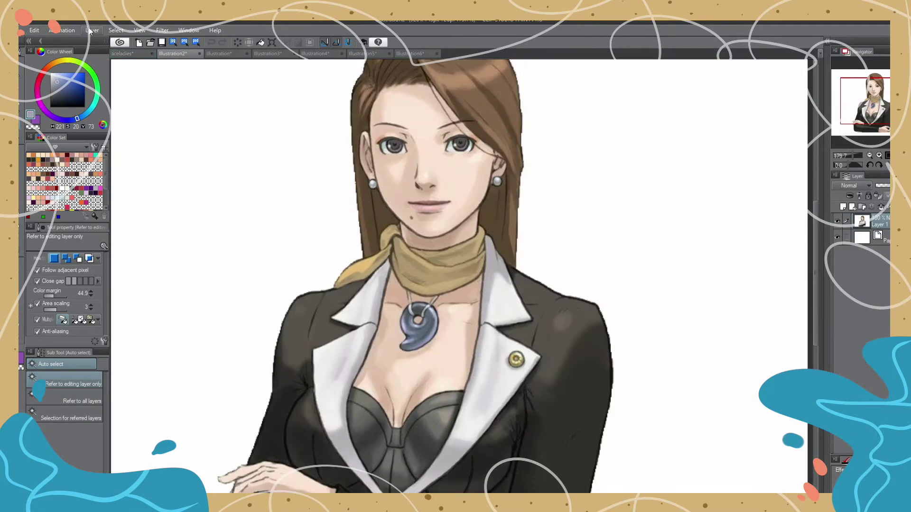
key(ctrl+Tab)
key(ctrl+Tab)
key(ctrl+Tab)
key(ctrl+shift+Tab)
key(ctrl+shift+Tab)
Step: Color the round earring with the pale blue-grey from the reference illustration
key(ctrl+shift+Tab)
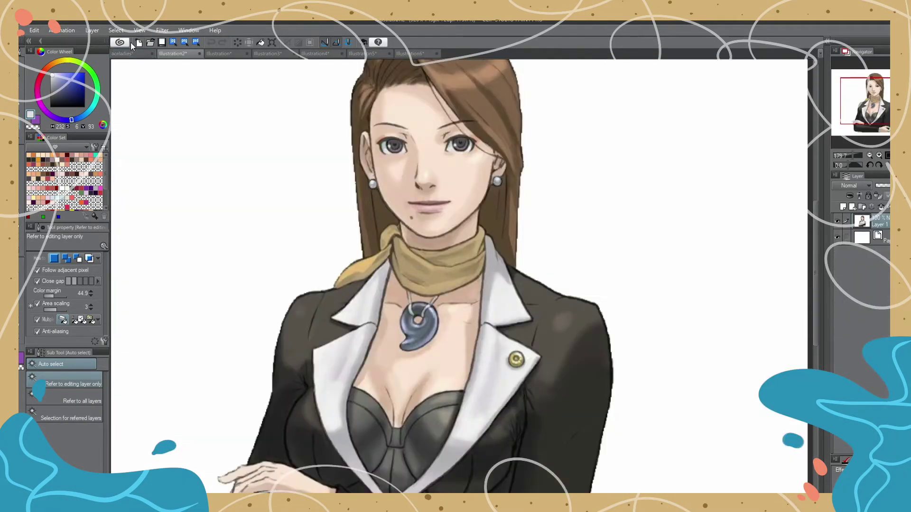
key(ctrl+Tab)
key(ctrl+Tab)
key(ctrl+Tab)
key(ctrl+Tab)
key(ctrl+Tab)
key(ctrl+Tab)
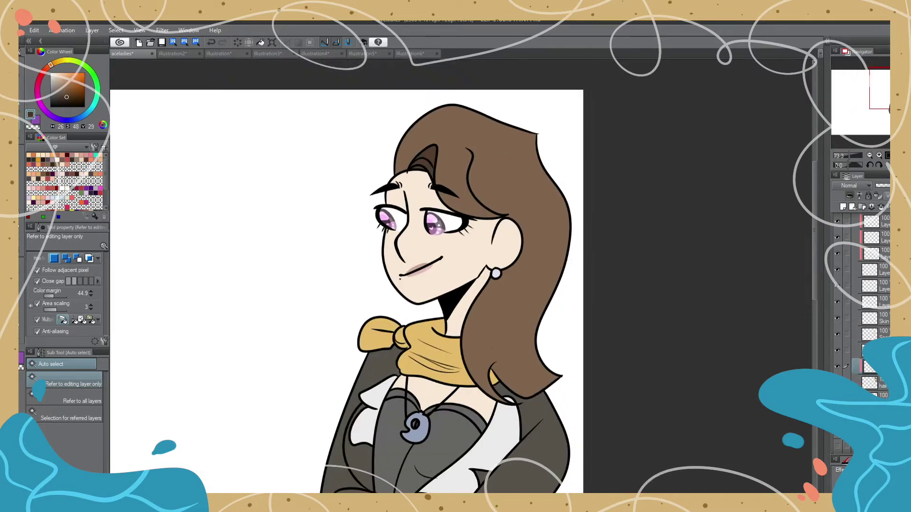
Step: Draw dark brown strand lines along the flow of the hair with the G-pen at size 11
key(p)
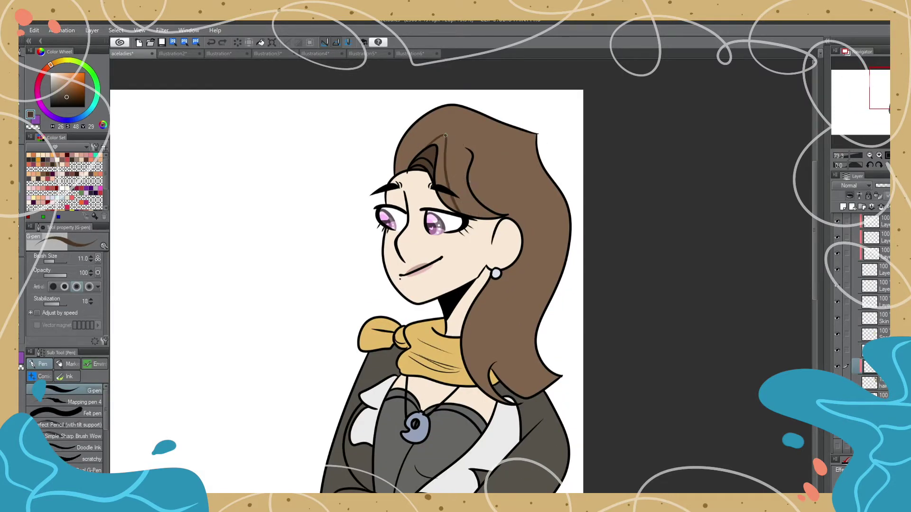
drag(528, 140, 546, 377)
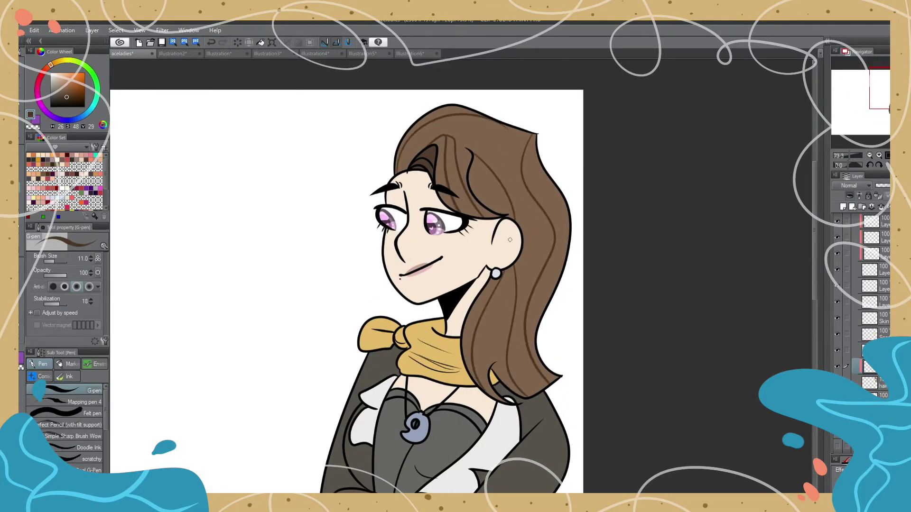
scroll(480, 158, down, 3)
scroll(480, 158, up, 4)
Step: Paint golden highlight bands across the crown and lower hair with the Opaque watercolor brush on an Add (Glow) layer
key(b)
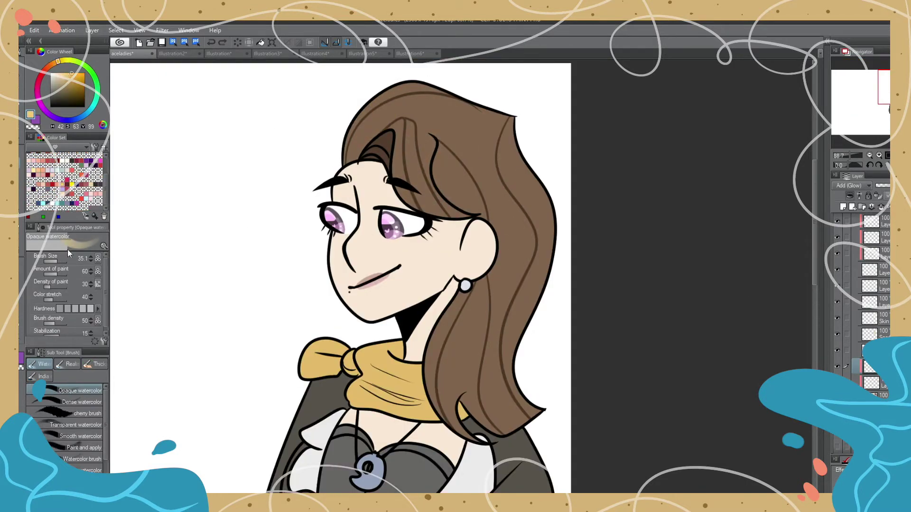
drag(434, 171, 531, 168)
drag(375, 95, 387, 116)
mouse_move(443, 327)
mouse_down()
mouse_move(479, 309)
mouse_move(522, 327)
mouse_up()
drag(403, 190, 498, 189)
drag(432, 151, 546, 190)
mouse_move(460, 294)
mouse_down()
mouse_move(521, 309)
mouse_move(444, 350)
mouse_up()
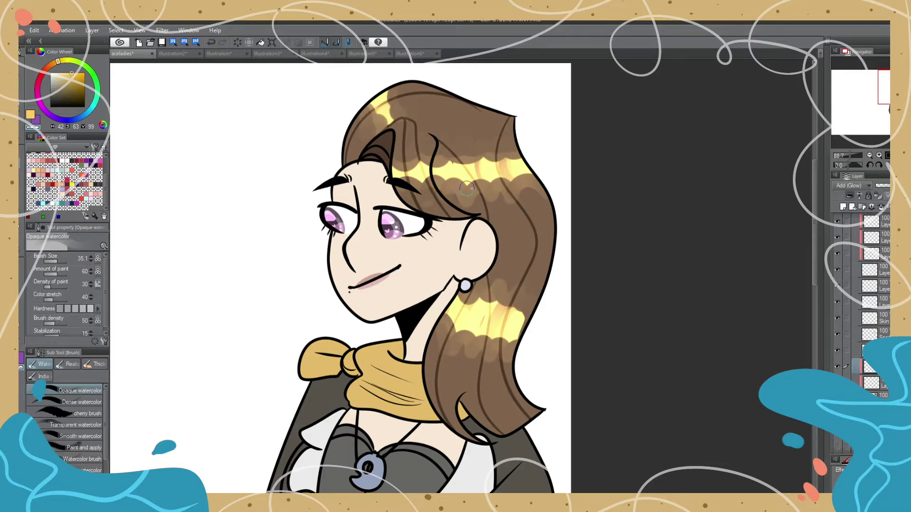
drag(441, 194, 540, 190)
drag(470, 265, 512, 299)
drag(468, 361, 517, 349)
scroll(503, 339, down, 2)
drag(468, 304, 448, 406)
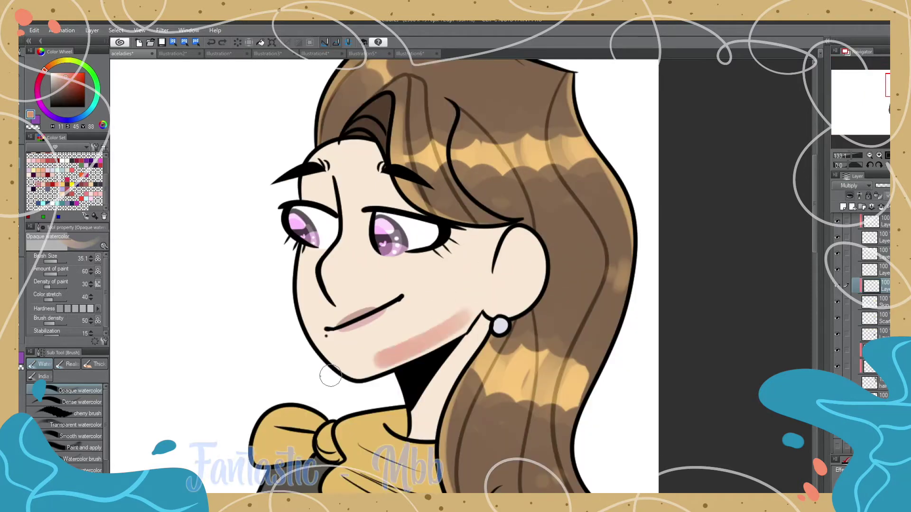
Step: Paint soft reddish skin shading on the jaw, forehead, nose, ear and neck on a Multiply layer
click(171, 54)
click(127, 53)
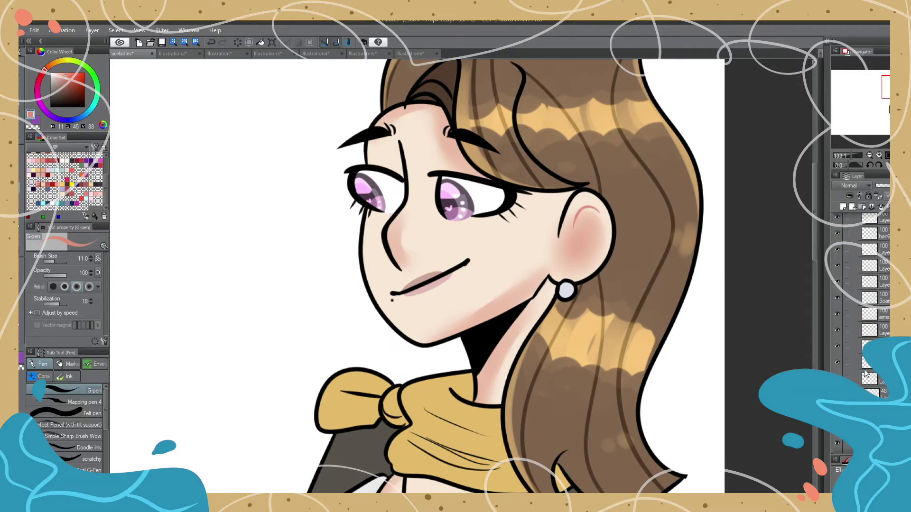
Step: Recolor the black neck shadow, inner ear lines, jaw corner and forehead line in salmon red with the G-pen
scroll(517, 245, up, 1)
mouse_move(530, 309)
mouse_down()
mouse_move(491, 357)
mouse_move(480, 399)
mouse_up()
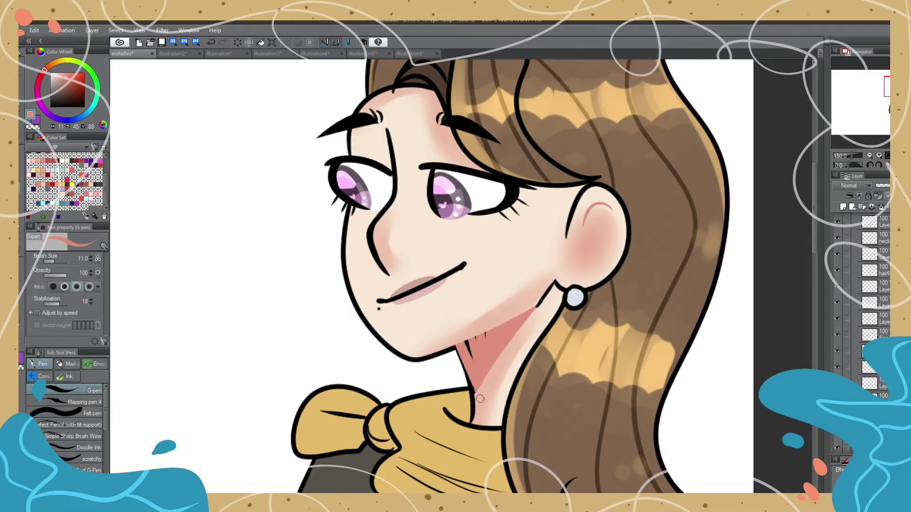
scroll(574, 199, down, 5)
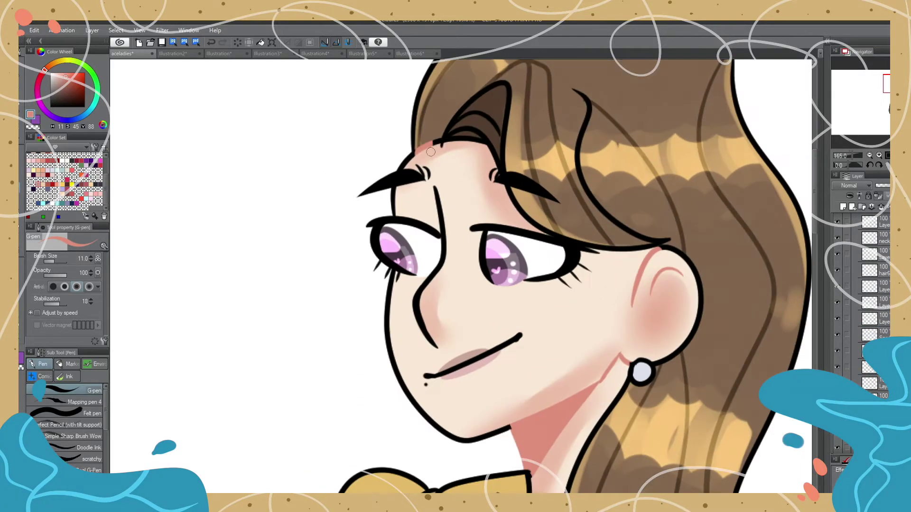
scroll(527, 135, up, 3)
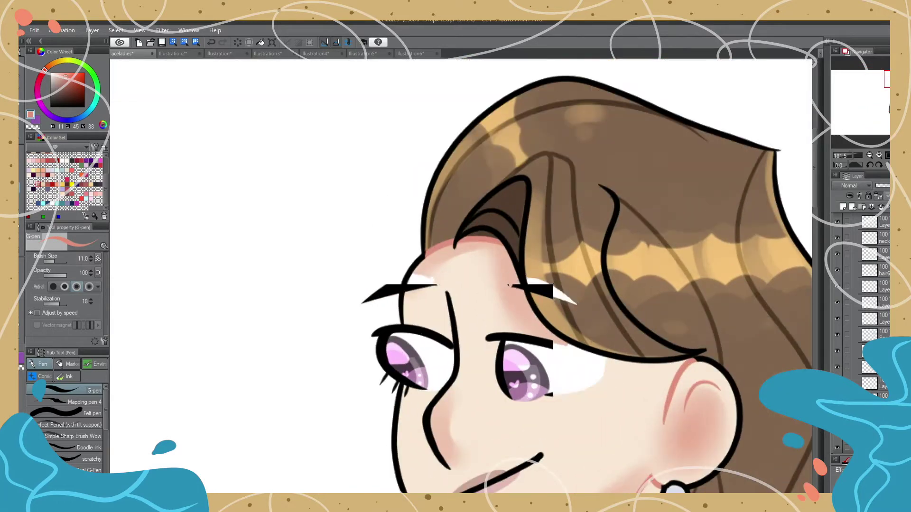
scroll(541, 281, down, 2)
scroll(541, 282, up, 2)
Step: Recolor the inner lines of the crossed jacket sleeves in dark brown with the G-pen at size 35.1
click(845, 367)
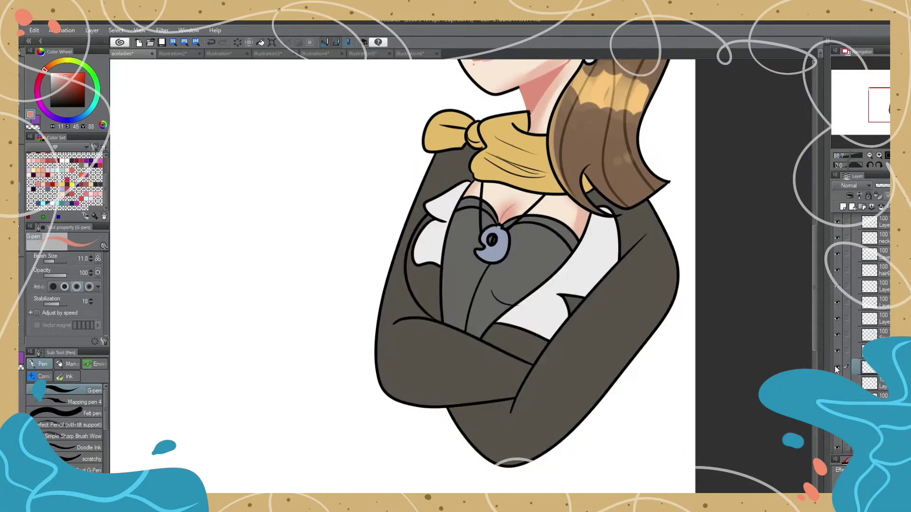
alt+click(522, 365)
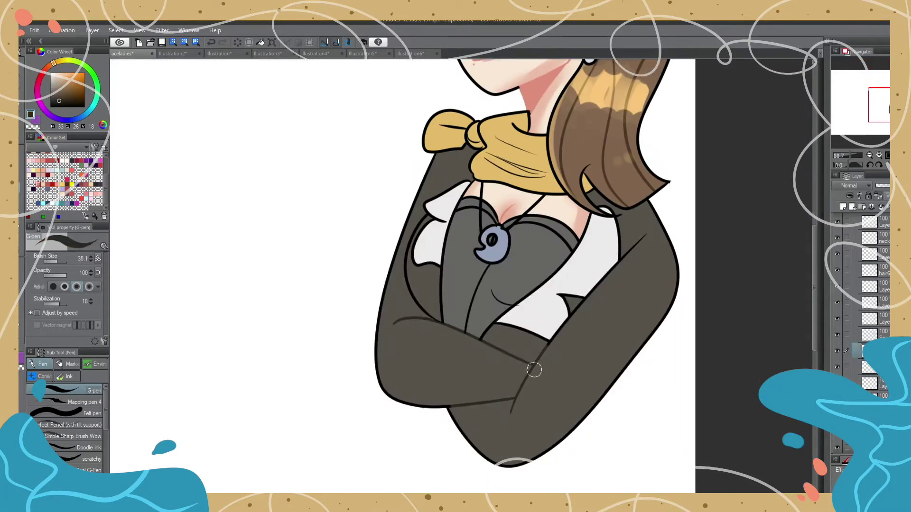
scroll(527, 370, down, 2)
scroll(527, 371, up, 3)
alt+click(386, 390)
scroll(611, 410, up, 1)
scroll(611, 411, down, 2)
Step: Recolor the scarf's fold lines in dark tan and the corset's inner seam lines in dark grey
alt+click(486, 227)
scroll(487, 228, up, 3)
drag(540, 283, 597, 259)
scroll(540, 284, down, 2)
scroll(484, 379, up, 1)
alt+click(484, 379)
scroll(485, 287, up, 1)
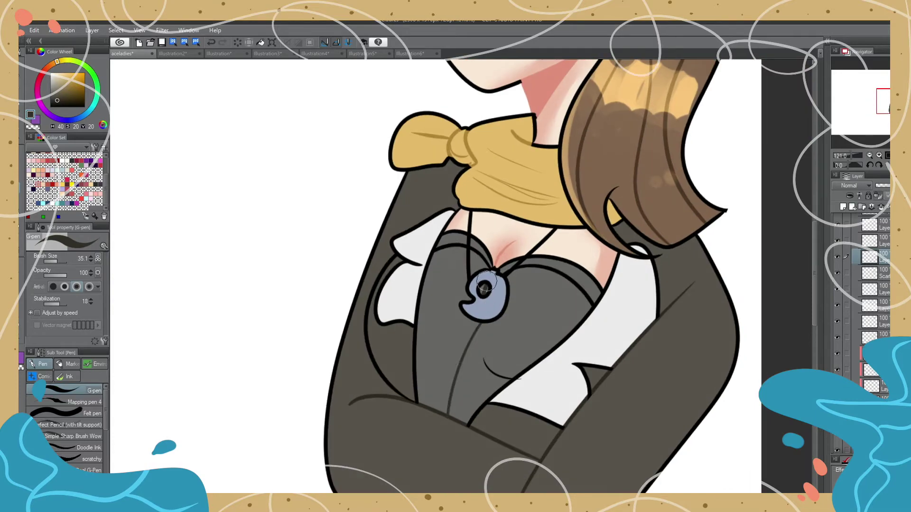
Step: Erase the black necklace cord and redraw it in light grey, running into the pendant's hole, at brush size 10.4
key(e)
scroll(484, 308, down, 2)
scroll(483, 308, up, 3)
key(p)
drag(458, 184, 453, 306)
drag(618, 215, 519, 300)
click(869, 266)
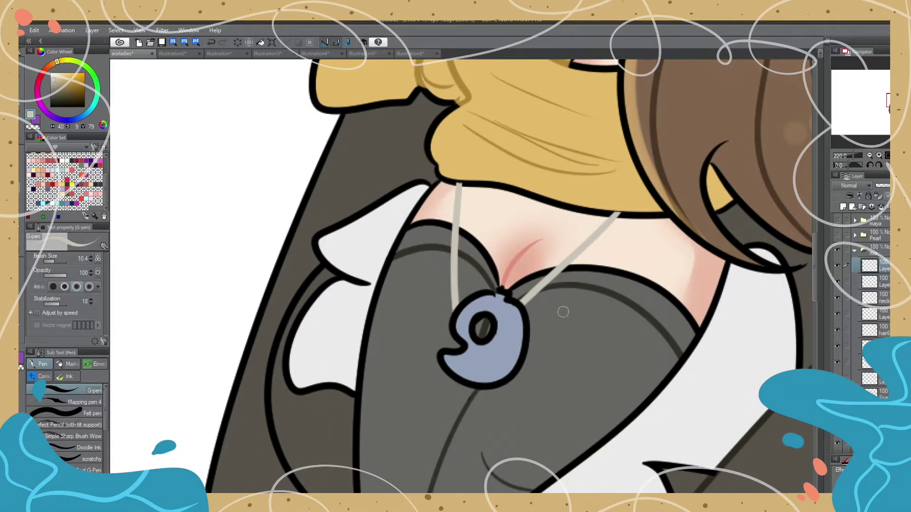
scroll(513, 274, down, 2)
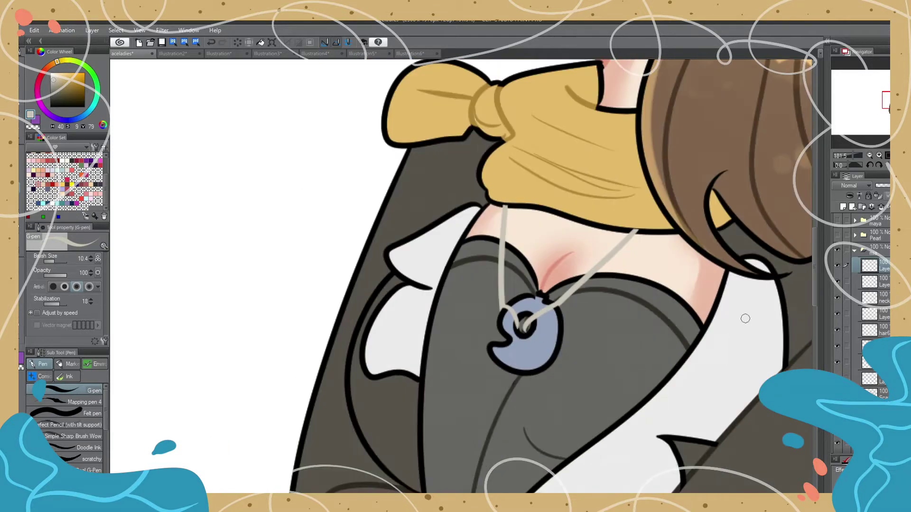
Step: Recolor the pendant's black outline in a darker blue
alt+click(524, 321)
ctrl+shift+click(524, 321)
scroll(566, 353, down, 2)
scroll(566, 352, down, 1)
ctrl+shift+click(547, 257)
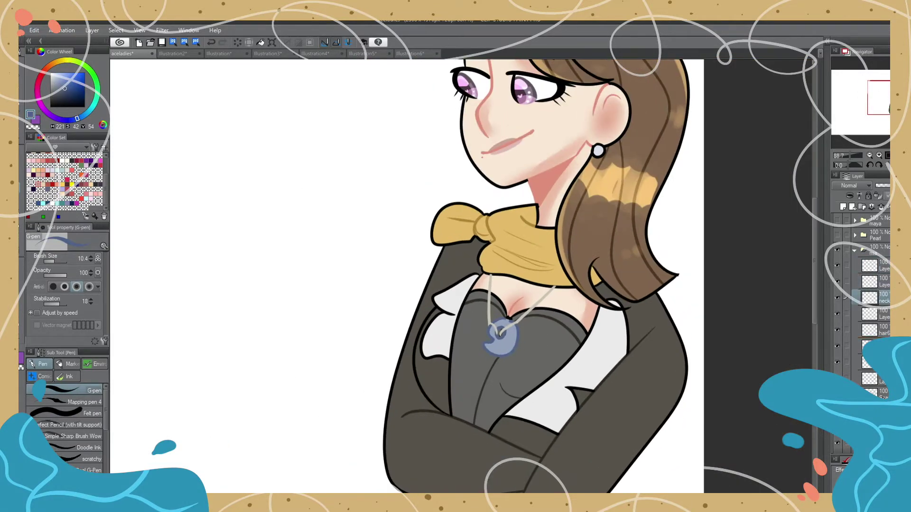
scroll(547, 257, up, 3)
key(e)
scroll(547, 258, down, 3)
ctrl+shift+click(508, 291)
Step: Recolor the jacket's curved inner line and the corset edge below the lapel in dark brown
scroll(476, 326, up, 2)
scroll(476, 327, up, 2)
alt+click(479, 348)
key(p)
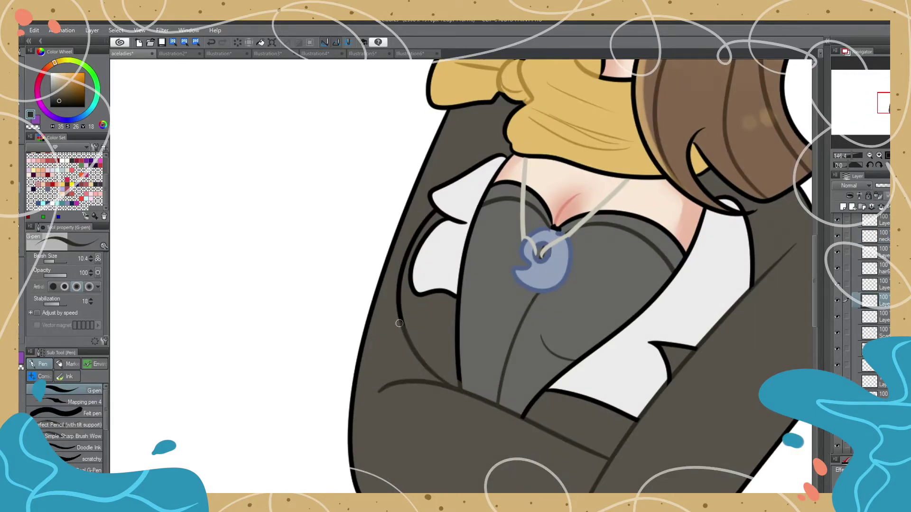
alt+click(527, 408)
scroll(526, 309, up, 1)
scroll(544, 340, down, 3)
Step: Recolor the outlines of both lapels in light blue with the G-pen at size 43, and erase the overlapping line ends
alt+click(441, 261)
ctrl+shift+click(442, 260)
drag(522, 190, 493, 279)
drag(563, 308, 589, 381)
scroll(588, 381, up, 2)
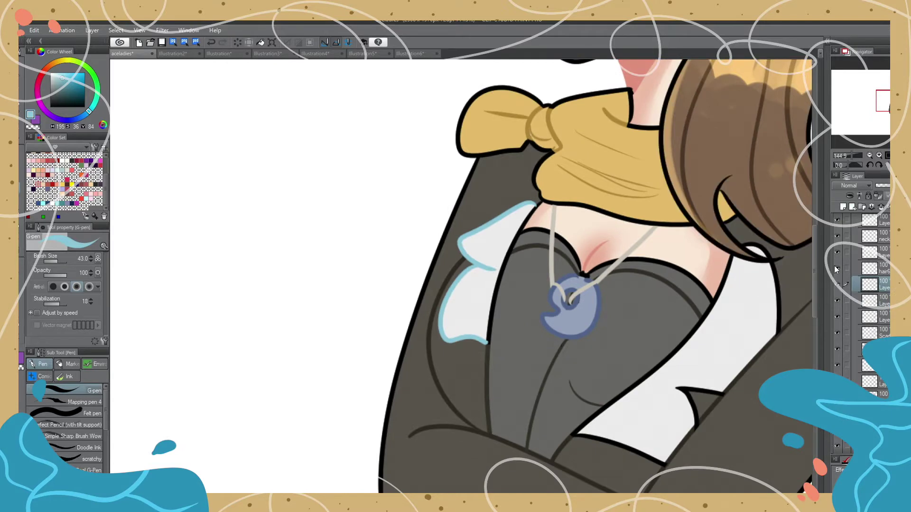
mouse_move(618, 435)
mouse_down()
mouse_move(781, 258)
mouse_move(647, 401)
mouse_up()
scroll(646, 401, up, 2)
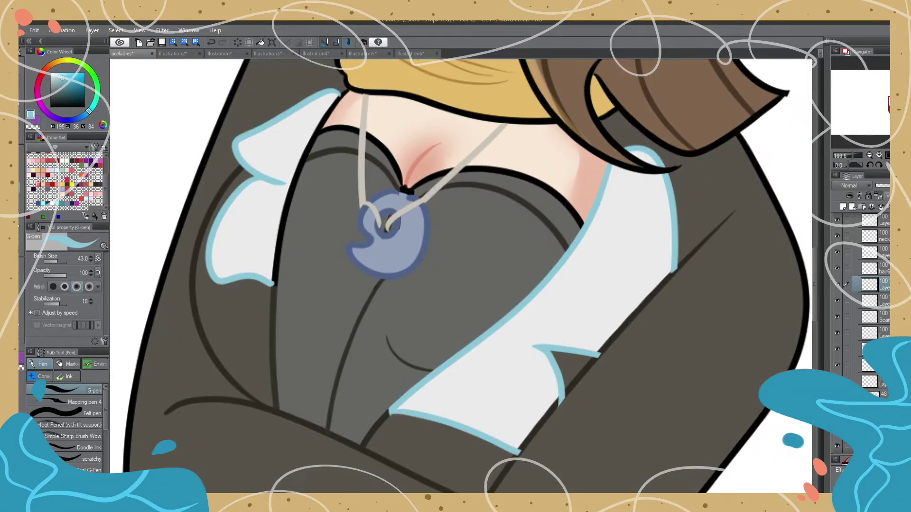
key(e)
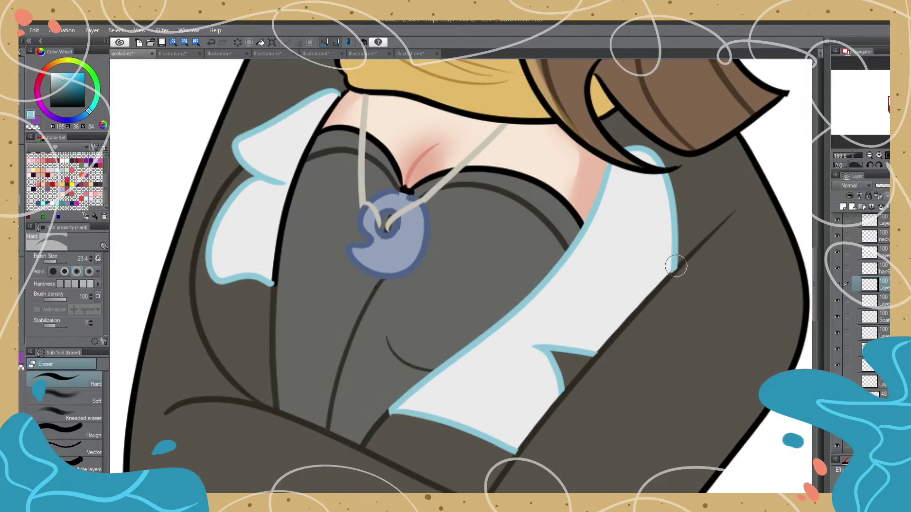
Step: Clean up the overlapping line end at the lapel's lower corner and recolor the remaining black lapel edge beside the corset in light blue
scroll(346, 220, up, 3)
ctrl+shift+click(357, 207)
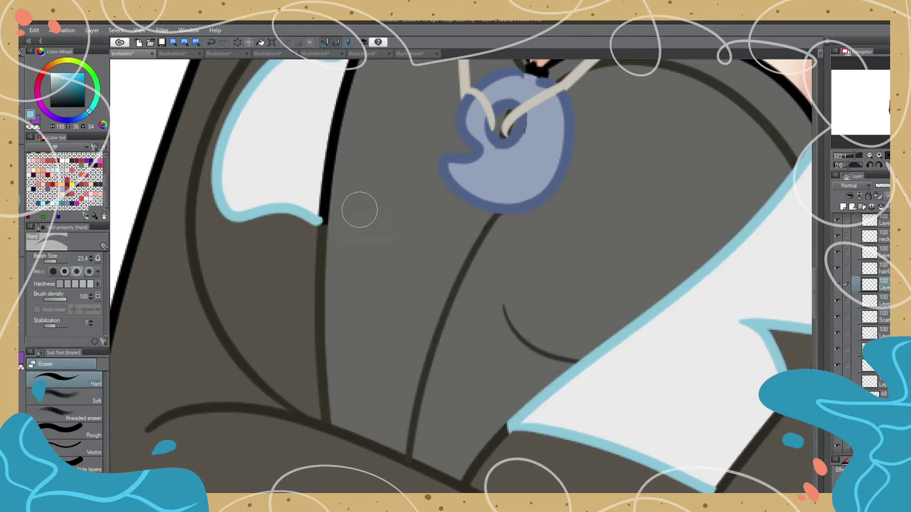
key(x)
key(p)
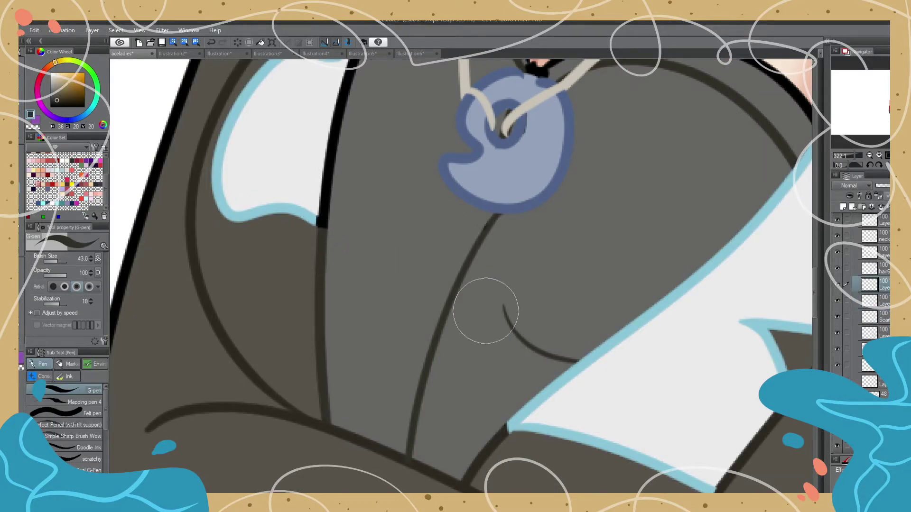
scroll(485, 236, down, 5)
scroll(498, 299, up, 3)
alt+click(389, 309)
scroll(498, 276, down, 3)
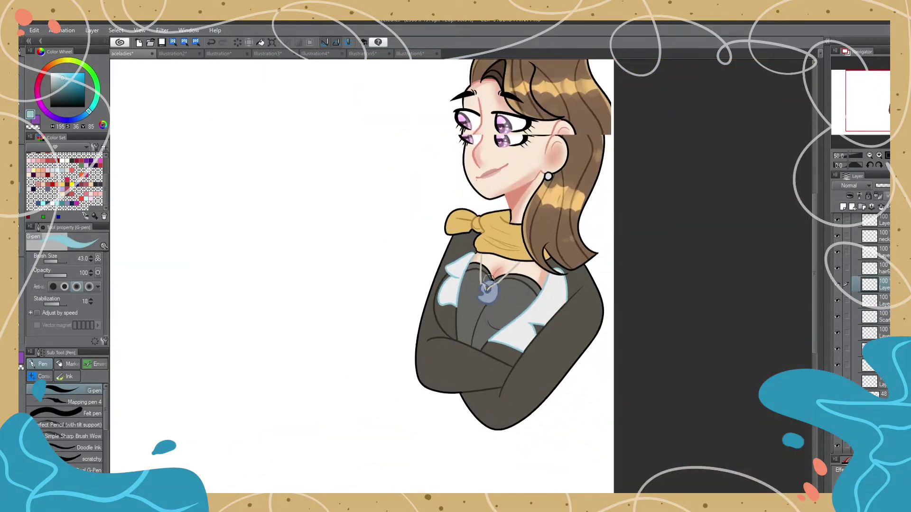
Step: Shade the jacket sleeves in dark brown with Opaque watercolor at size 118.1 on a Multiply layer, and blur the shading
scroll(492, 293, up, 2)
click(870, 293)
scroll(485, 303, up, 2)
key(b)
alt+click(465, 280)
drag(401, 360, 441, 408)
mouse_move(485, 363)
mouse_down()
mouse_move(465, 451)
mouse_move(397, 279)
mouse_move(479, 313)
mouse_move(541, 318)
mouse_up()
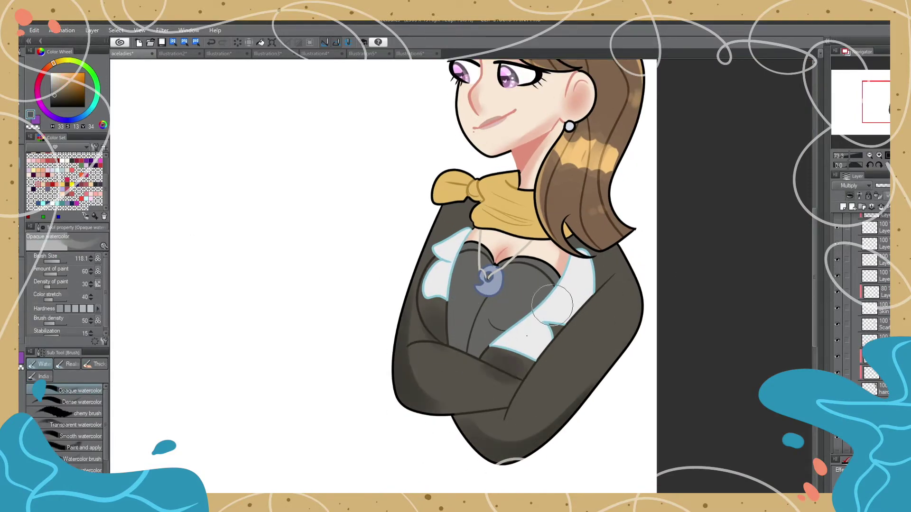
drag(612, 304, 551, 361)
key(j)
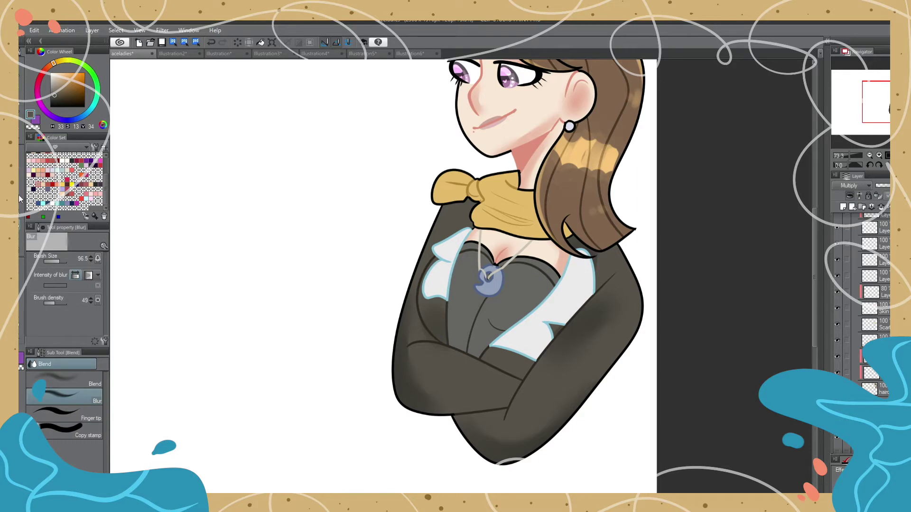
scroll(817, 225, down, 2)
drag(451, 333, 565, 321)
Step: Add soft light areas to the corset and crossed forearm on a shading layer with an adjusted blending mode
scroll(565, 321, up, 2)
click(872, 340)
click(850, 186)
scroll(475, 266, up, 2)
mouse_move(447, 244)
mouse_down()
mouse_move(427, 244)
mouse_move(480, 246)
mouse_move(503, 299)
mouse_up()
scroll(503, 299, down, 3)
scroll(427, 265, up, 1)
click(849, 186)
scroll(834, 427, down, 3)
Step: Hide the white background, then shade the corset and white lapels in grey on a Multiply layer and blur the shading
click(836, 446)
scroll(474, 285, up, 3)
drag(593, 332, 560, 380)
drag(427, 294, 450, 327)
click(872, 350)
key(b)
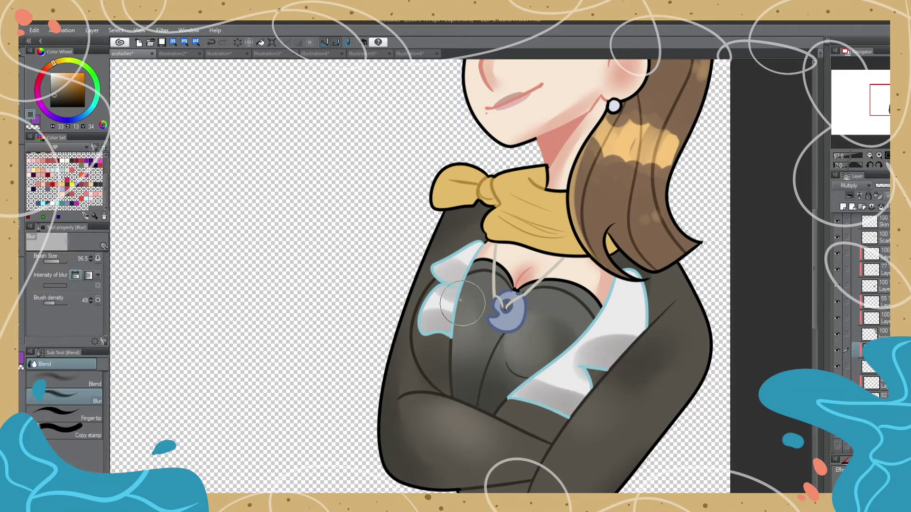
scroll(474, 285, up, 1)
key(j)
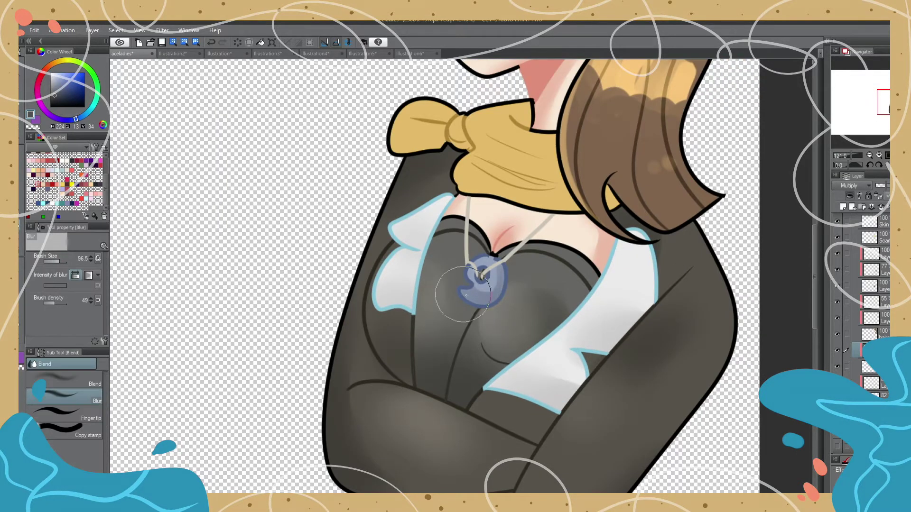
Step: Shade the scarf folds in orange with Opaque watercolor at size 35.1 on a Multiply layer and soften the shading with Blur
scroll(478, 274, down, 3)
scroll(522, 261, up, 1)
scroll(499, 261, up, 1)
key(b)
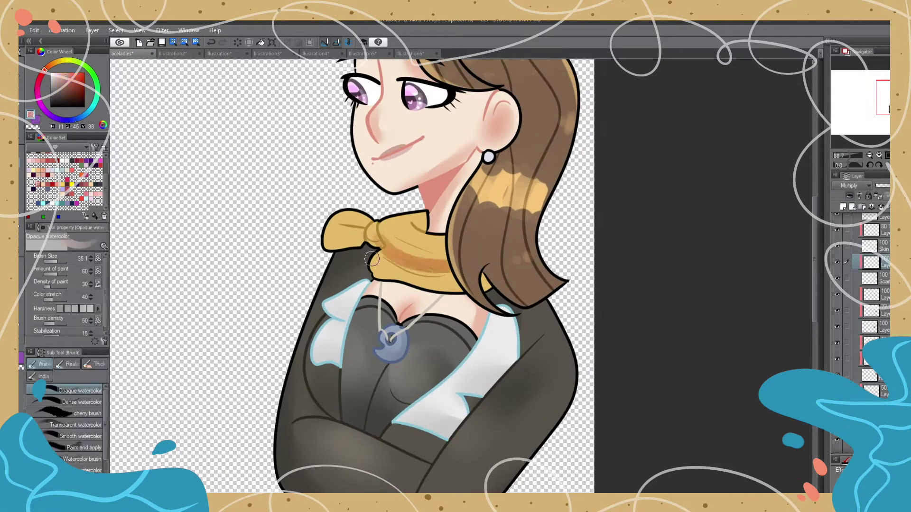
scroll(382, 245, down, 1)
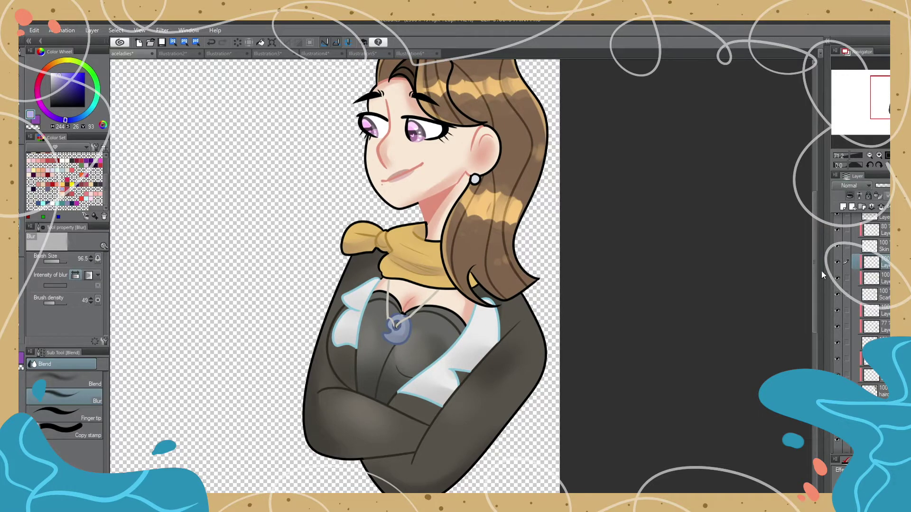
Step: Paint a round yellow badge on the lower lapel and detail it in darker yellow with the G-pen at size 1.7
scroll(458, 354, down, 2)
scroll(458, 354, up, 2)
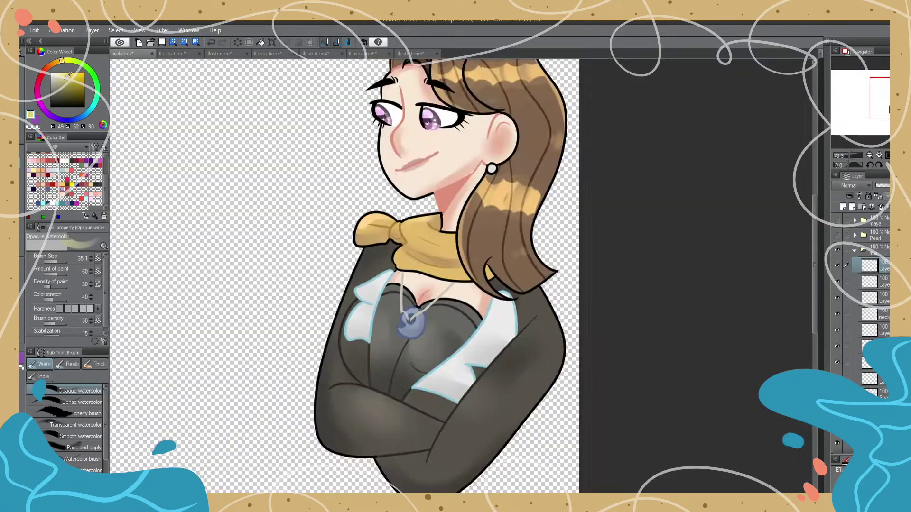
scroll(540, 322, up, 2)
key(p)
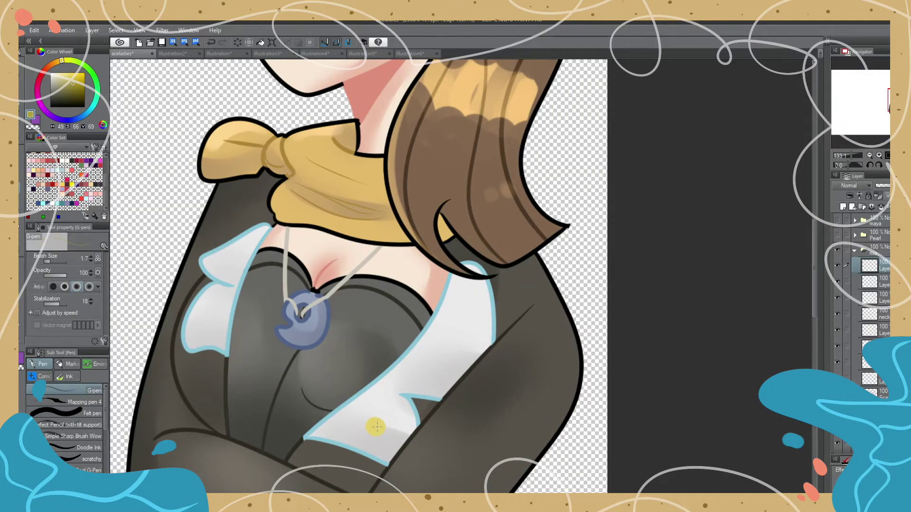
scroll(376, 427, down, 4)
scroll(498, 92, up, 1)
scroll(602, 233, down, 1)
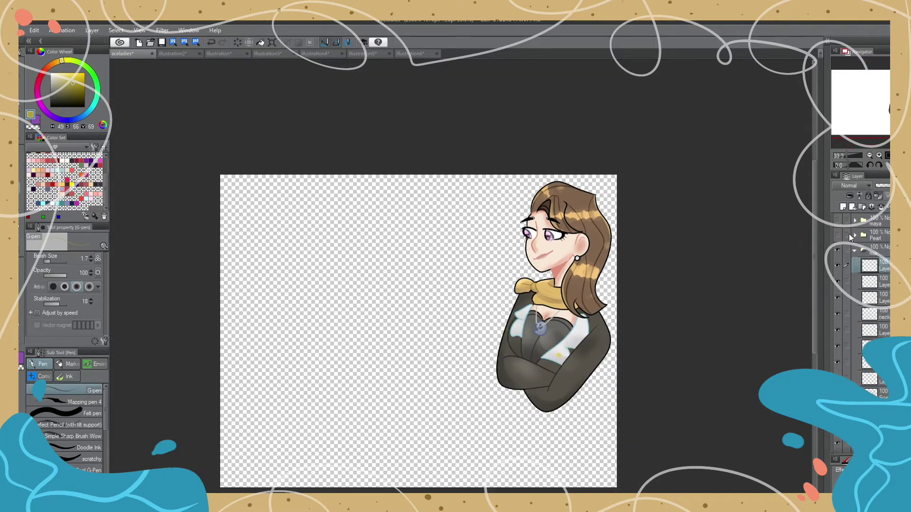
Step: Restore the white background and add a reddish blush under the eye, with small squiggles drawn with the G-pen at size 7.0
click(850, 237)
scroll(567, 252, up, 3)
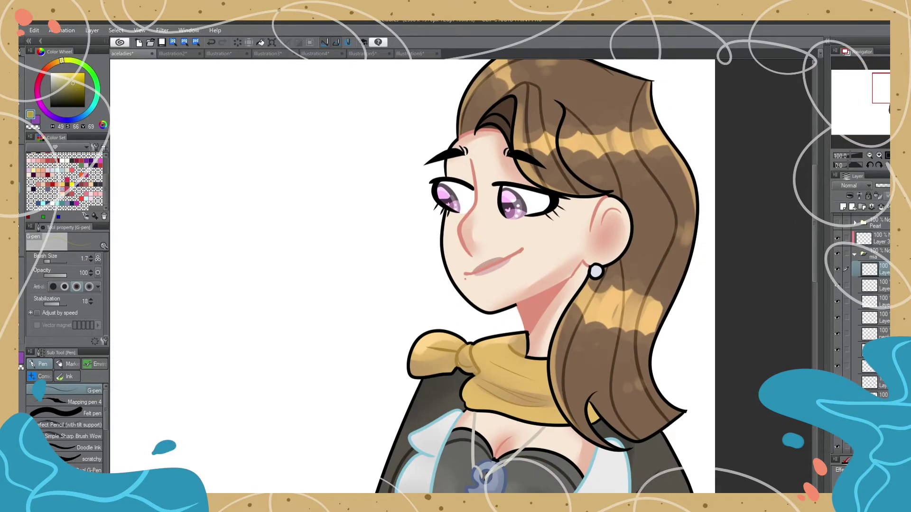
scroll(879, 268, down, 6)
click(843, 207)
key(b)
drag(546, 228, 517, 229)
key(ctrl+z)
key(p)
scroll(452, 225, down, 5)
scroll(451, 225, up, 2)
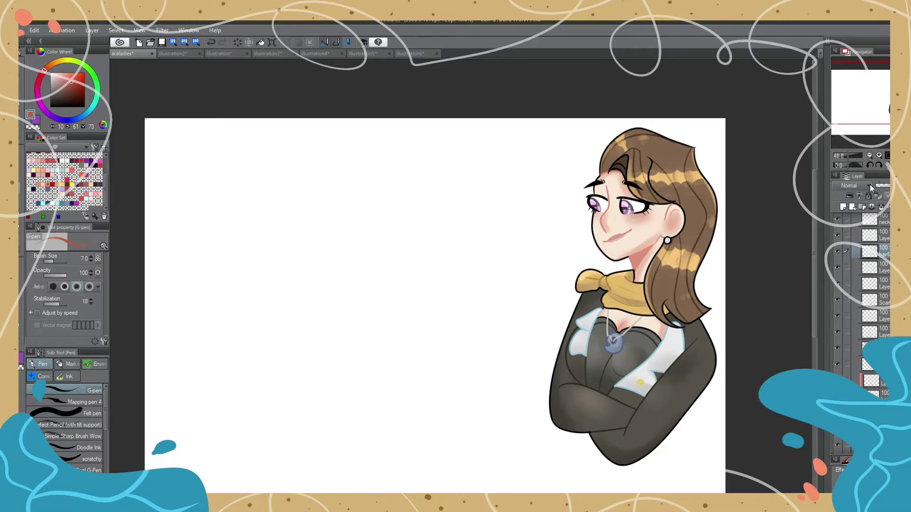
Step: Recolor the black strand line on top of the hair in brown and the strands inside the parting in darker brown, using the G-pen at size 23.4
alt+click(699, 183)
scroll(699, 183, up, 2)
alt+click(636, 161)
scroll(631, 161, up, 3)
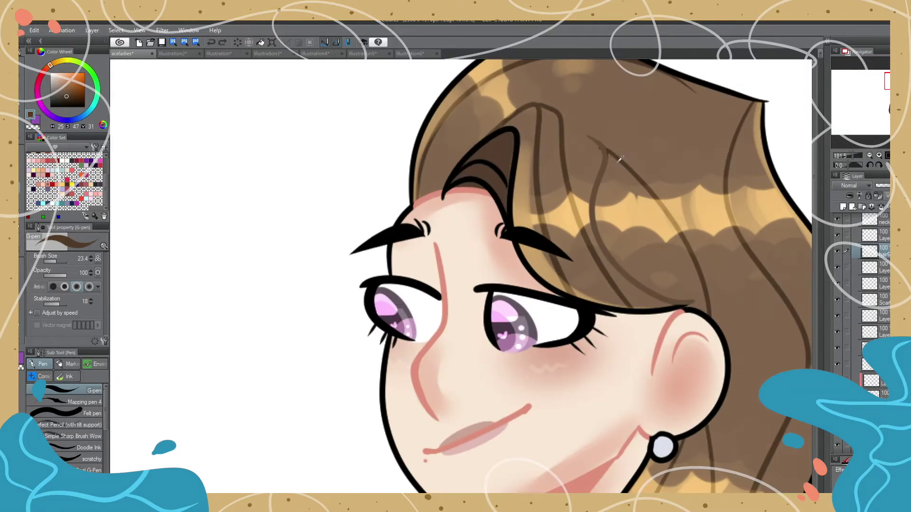
alt+click(483, 164)
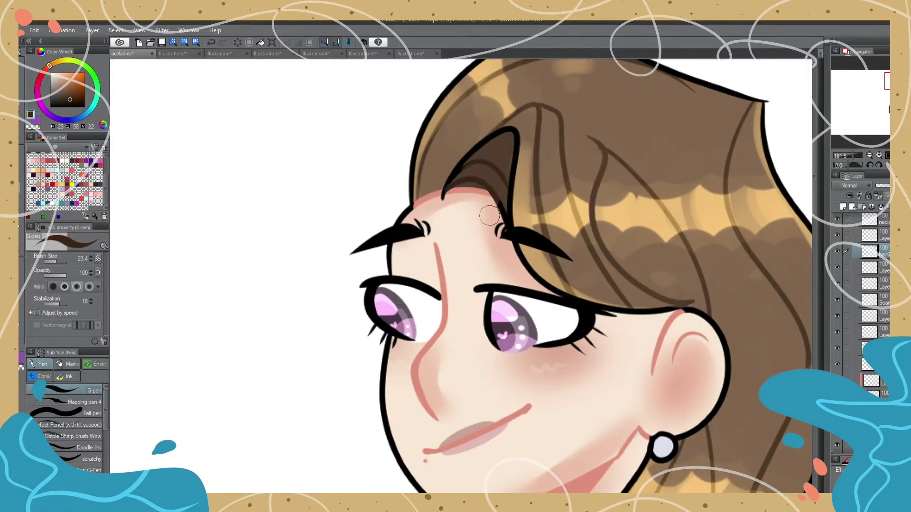
Step: Merge a copy of the mia folder into a single layer at reduced opacity and group it with the original folder
scroll(488, 195, down, 5)
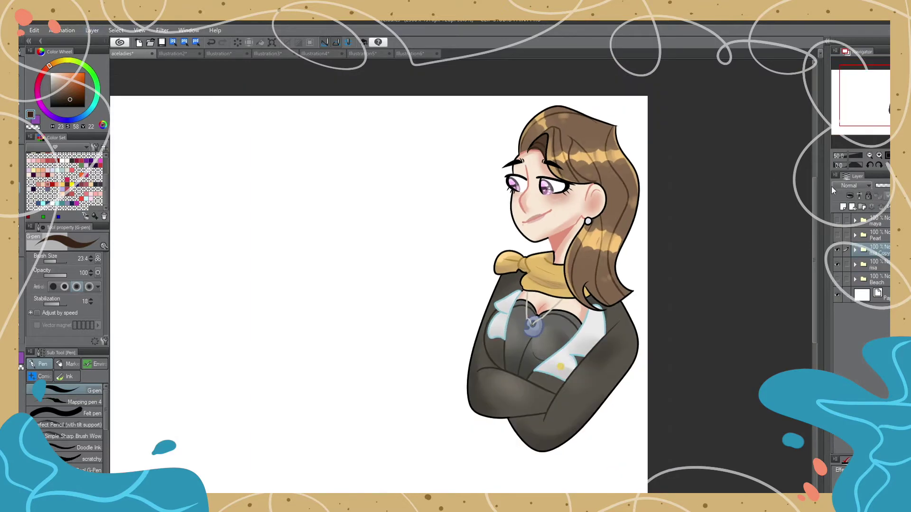
scroll(474, 284, up, 2)
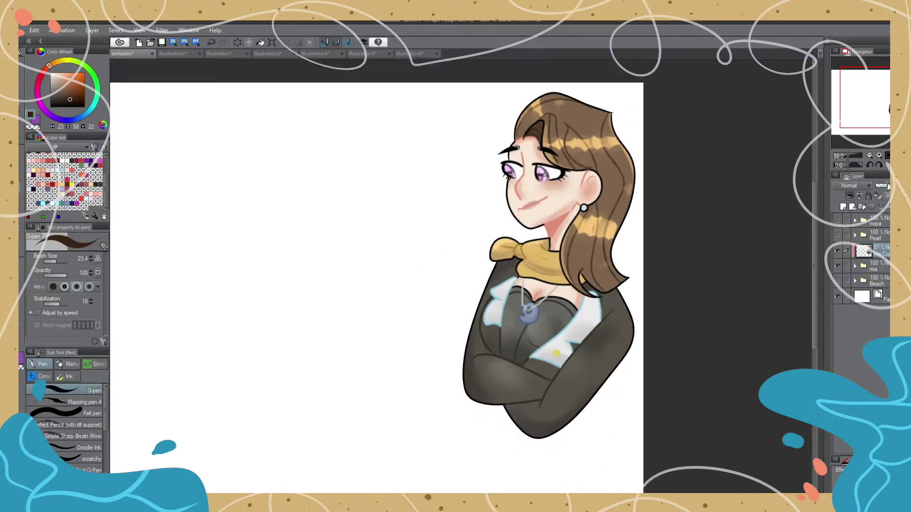
drag(890, 186, 883, 185)
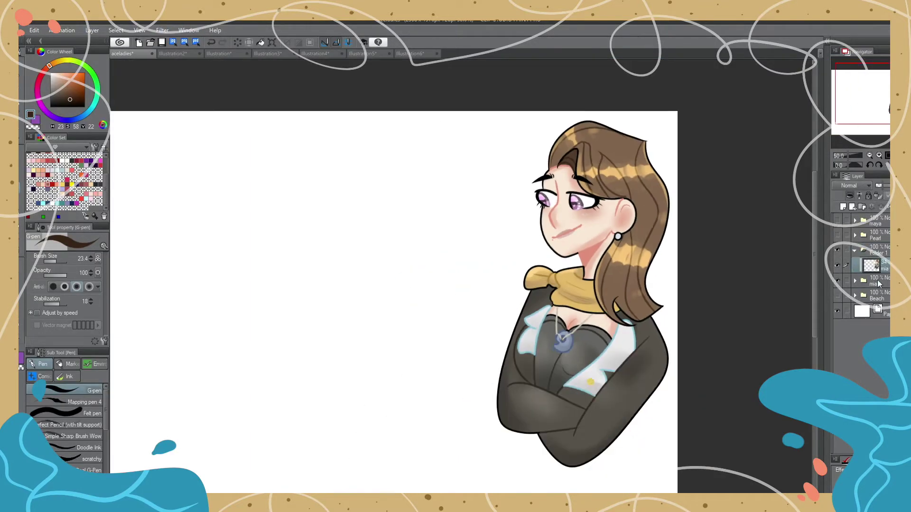
click(850, 249)
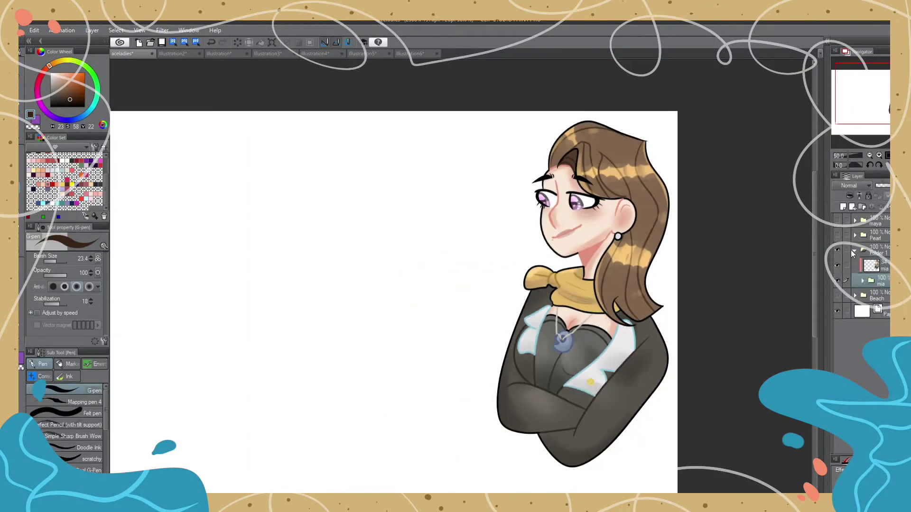
key(ctrl+g)
Step: Show the faded maya sketch and ink both eye outlines in black on a new layer with the G-pen at size 10.4
click(837, 219)
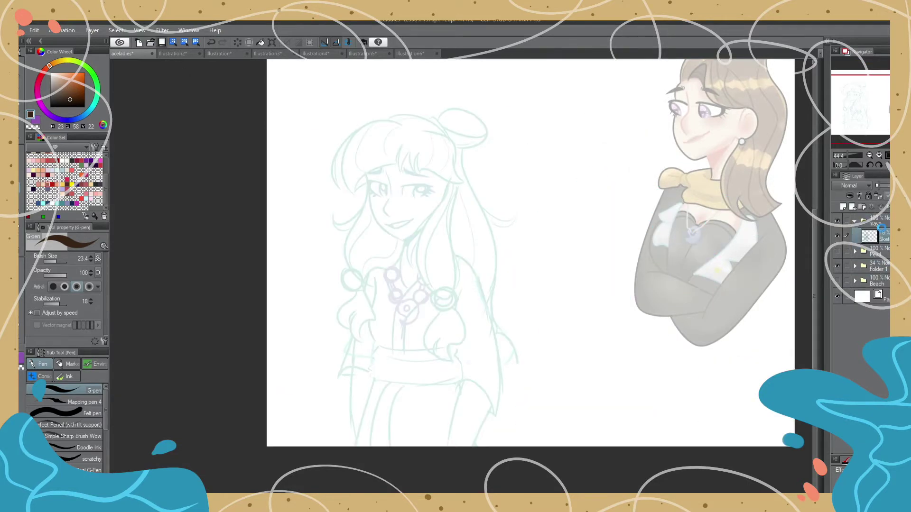
key(ctrl+shift+n)
scroll(459, 279, up, 5)
mouse_move(355, 146)
mouse_down()
mouse_move(482, 139)
mouse_move(363, 183)
mouse_up()
drag(426, 192, 471, 145)
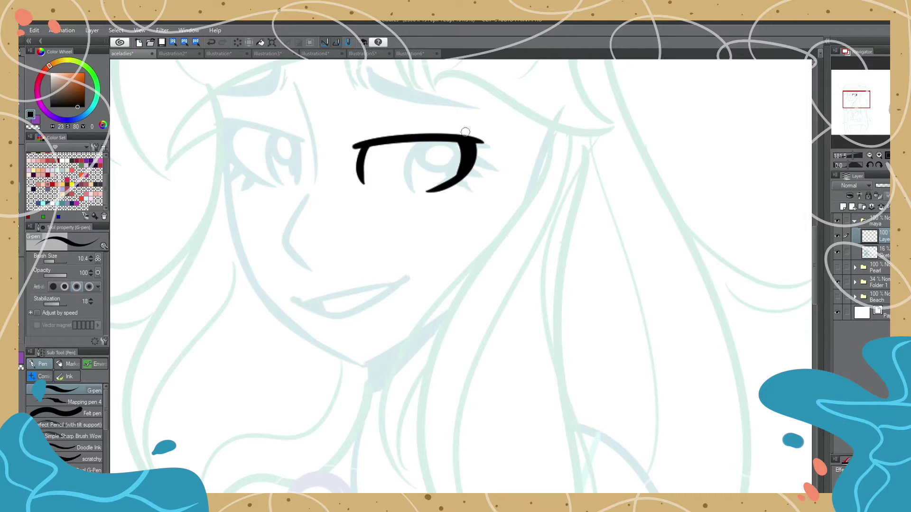
key(ctrl+z)
drag(219, 125, 308, 147)
drag(223, 131, 241, 168)
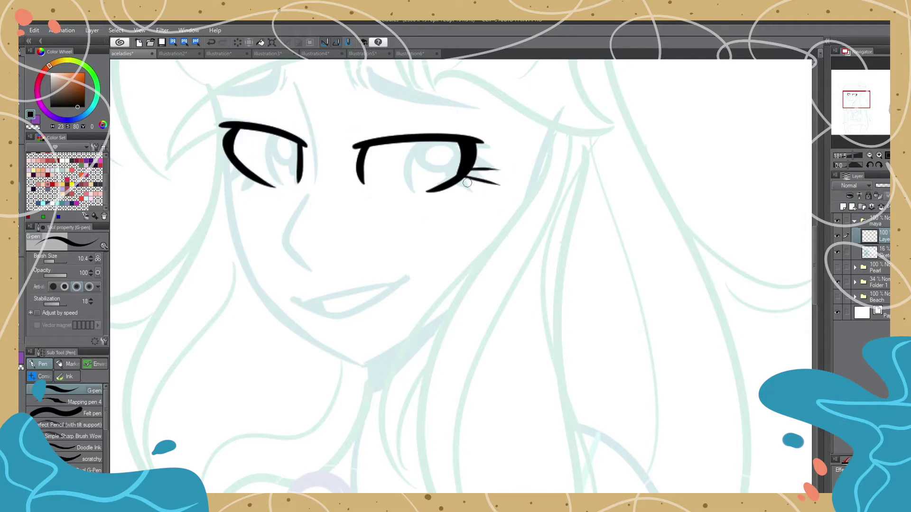
Step: Ink the lashes and eyebrows, copying a selected part of the line art and moving the pasted copy to the other side of the face
drag(854, 103, 854, 100)
mouse_move(497, 181)
mouse_down()
mouse_move(386, 155)
mouse_move(382, 173)
mouse_up()
key(m)
drag(342, 145, 338, 143)
key(ctrl+c)
key(ctrl+v)
drag(436, 171, 190, 164)
key(Return)
key(ctrl+d)
Step: Ink the crease line between the eyes and the nose with its filled black shadow, using the G-pen at size 9.0
key(ctrl+minus)
key(p)
drag(359, 189, 373, 285)
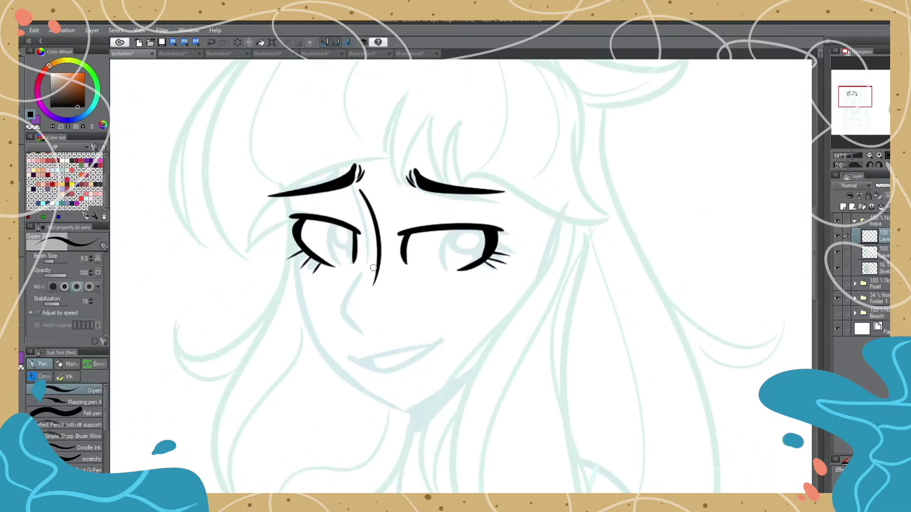
drag(341, 310, 363, 333)
key(ctrl+plus)
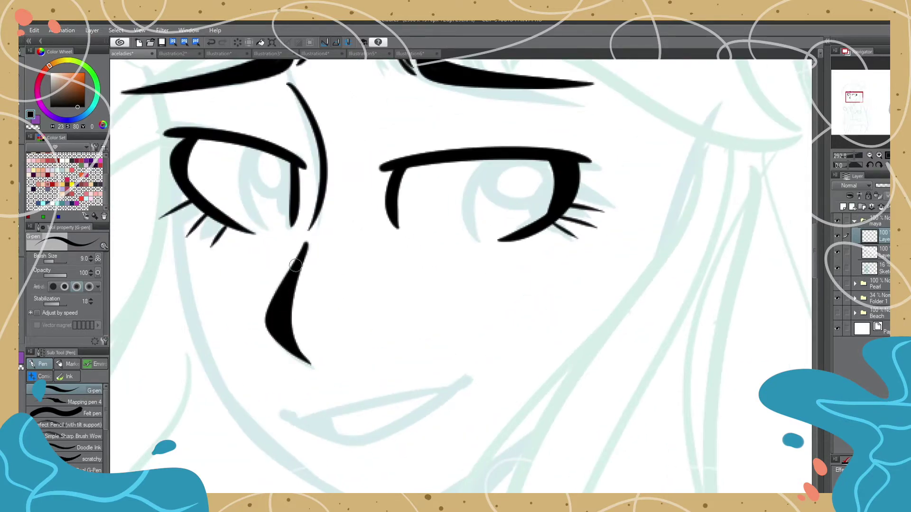
Step: Ink the slightly open smiling mouth in black, following the sketch and redrawing unsatisfactory strokes
key(ctrl+minus)
drag(291, 385, 304, 390)
drag(425, 364, 440, 356)
key(ctrl+z)
drag(292, 386, 441, 357)
mouse_move(309, 390)
mouse_down()
mouse_move(430, 364)
mouse_move(332, 401)
mouse_up()
key(ctrl+z)
Step: Ink the face outline from the forehead around the chin to the jaw, and switch to the hard eraser for cleanup
key(ctrl+minus)
key(ctrl+minus)
mouse_move(264, 115)
mouse_down()
mouse_move(377, 359)
mouse_move(525, 223)
mouse_up()
key(e)
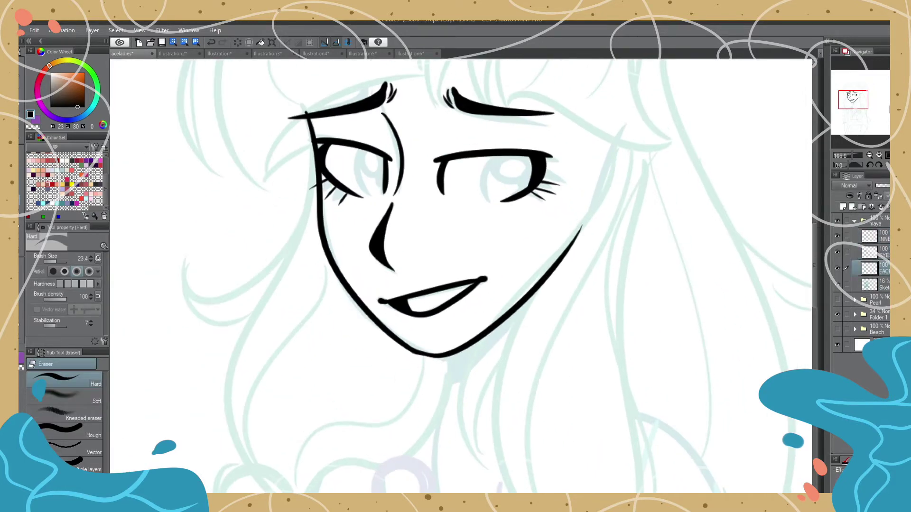
Step: Ink the neck line and fill the shadow under the jaw in solid black
key(p)
scroll(475, 247, down, 5)
drag(501, 201, 439, 271)
drag(427, 302, 442, 242)
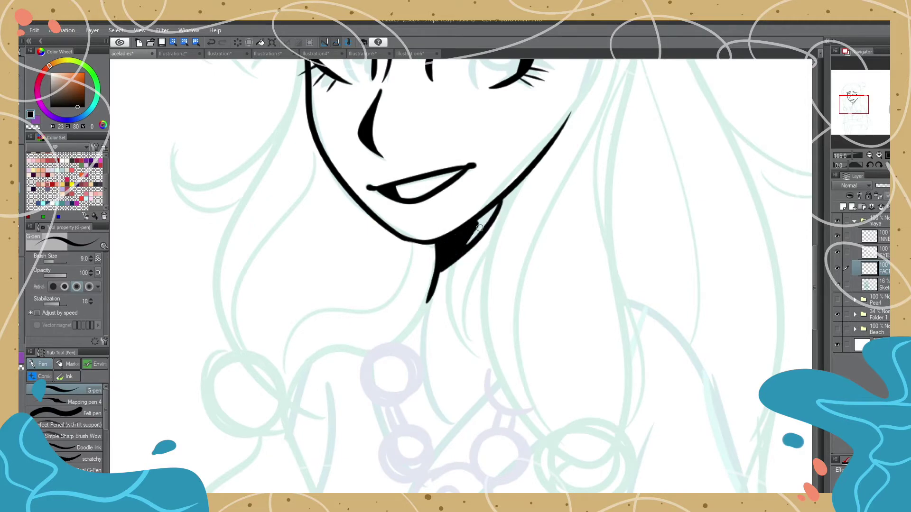
key(ctrl+minus)
key(ctrl+minus)
Step: On a new layer, ink the robe's two long diagonal front edges and the crossed neckline collar, redrawing the first stroke
key(ctrl+shift+n)
scroll(479, 228, down, 5)
drag(504, 222, 437, 412)
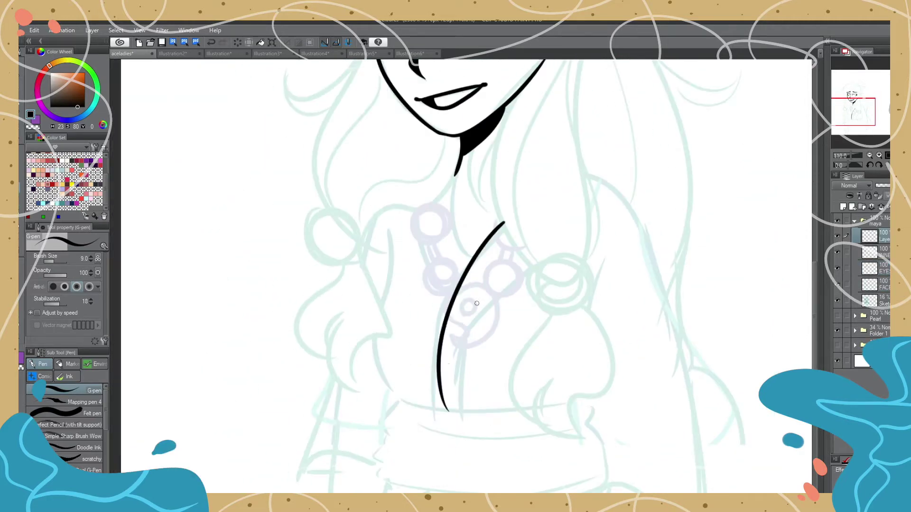
key(ctrl+plus)
key(ctrl+plus)
key(ctrl+plus)
key(ctrl+z)
drag(502, 75, 358, 493)
drag(531, 95, 410, 494)
key(ctrl+minus)
key(ctrl+minus)
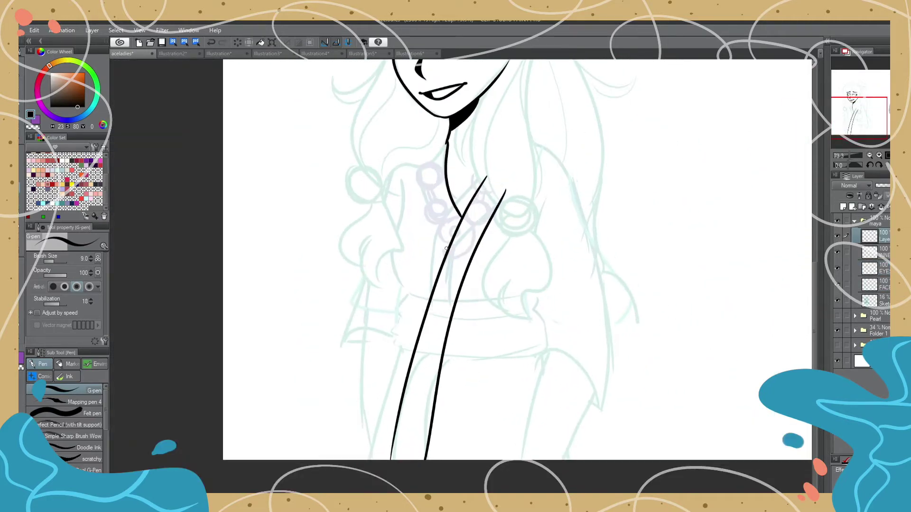
drag(447, 243, 450, 134)
Step: On a new layer, ink the waist sash with its upper and lower edges, wavy side and thin fold lines
key(ctrl+shift+n)
click(841, 207)
drag(544, 306, 400, 304)
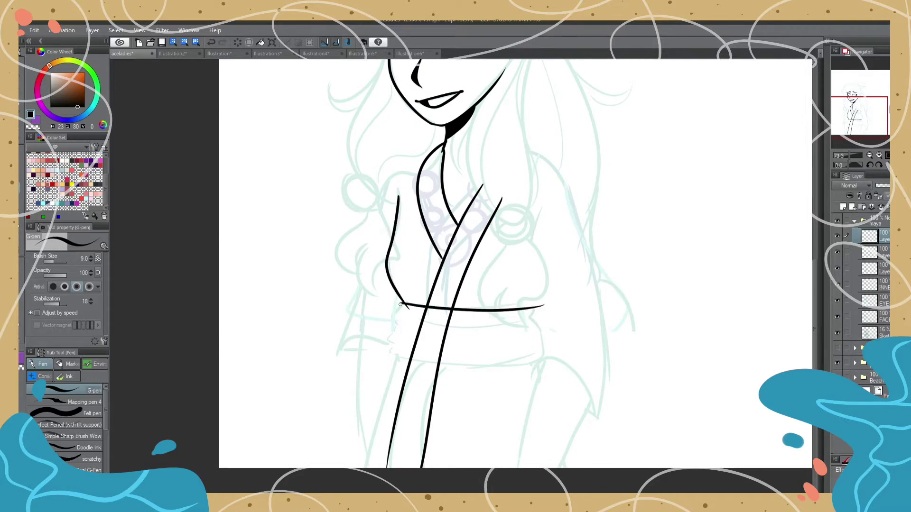
drag(392, 342, 569, 354)
key(ctrl+plus)
key(ctrl+plus)
drag(391, 225, 569, 244)
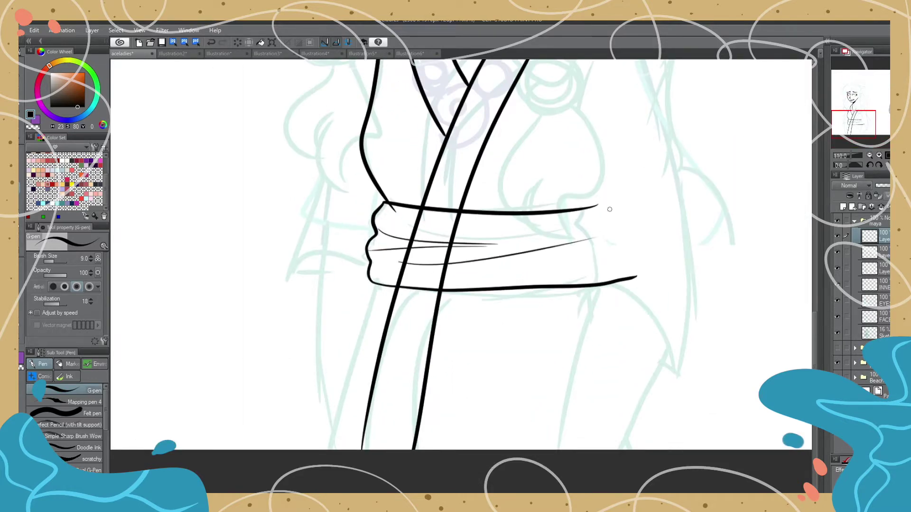
Step: Return to the robe layer and ink the robe's skirt edge below the sash
drag(857, 156, 847, 155)
click(854, 270)
key(ctrl+plus)
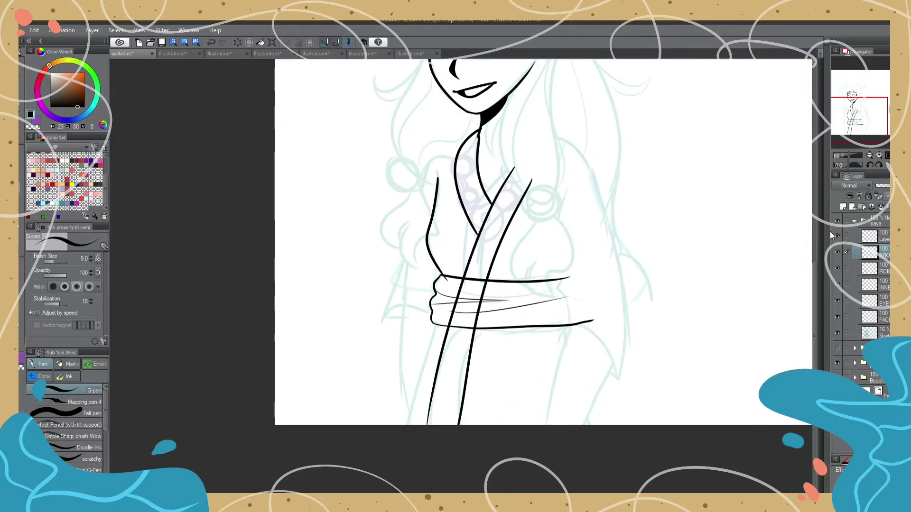
key(ctrl+shift+n)
scroll(578, 197, up, 6)
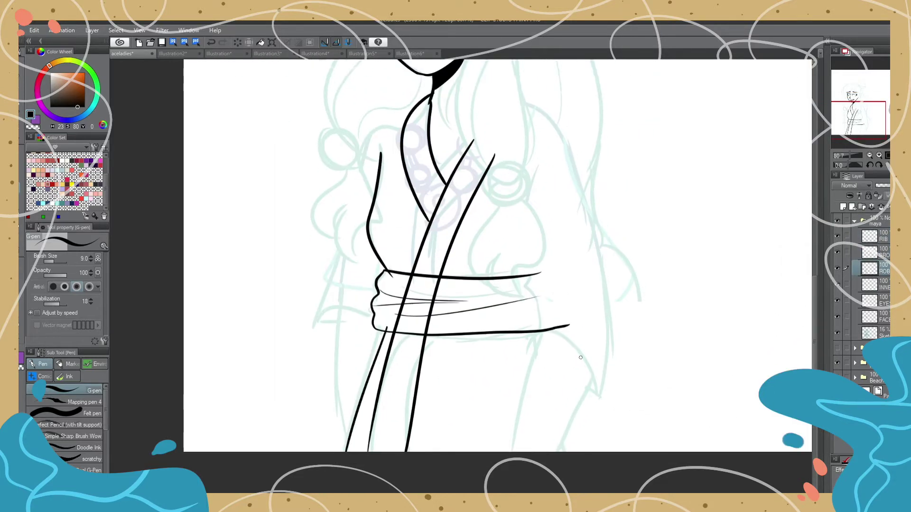
drag(446, 185, 413, 247)
drag(494, 157, 569, 256)
Step: Ink the fringe and the top outline of the hair in blue on a new layer with the G-pen at size 9.0
scroll(522, 213, up, 3)
drag(470, 209, 475, 261)
drag(389, 114, 460, 97)
scroll(627, 206, down, 5)
scroll(626, 206, up, 3)
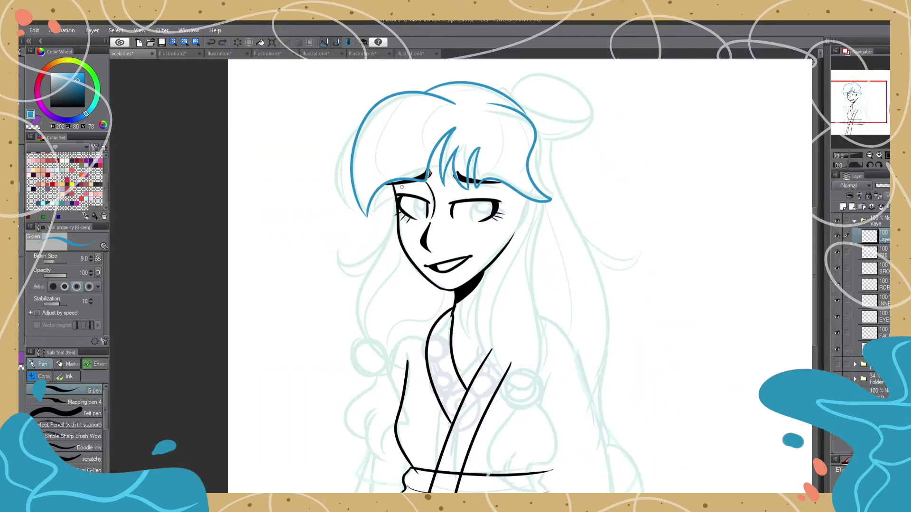
Step: Undo the last hair stroke and ink the long looped side locks framing the face in blue
key(ctrl+z)
drag(394, 209, 405, 375)
mouse_move(552, 201)
mouse_down()
mouse_move(522, 399)
mouse_move(554, 199)
mouse_up()
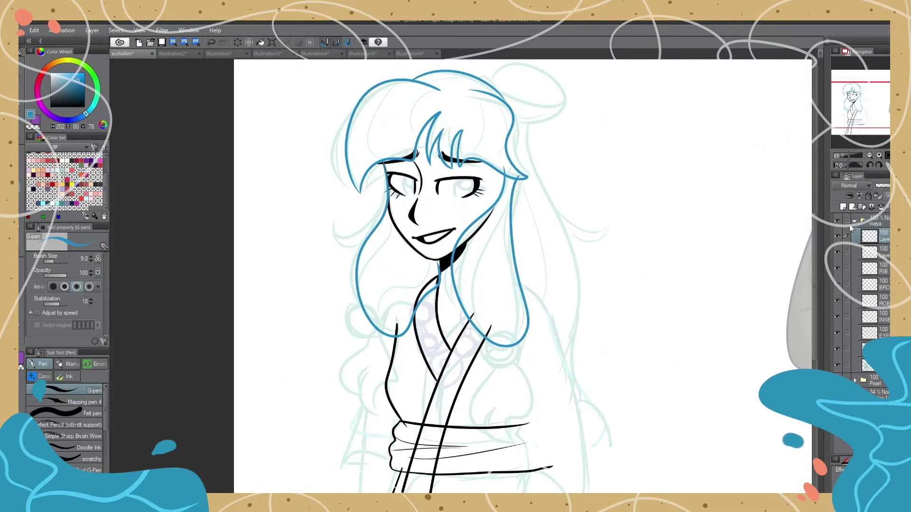
Step: Place a round purple bead at the lower end of each looped side lock with the Felt pen
click(172, 53)
click(218, 53)
click(122, 54)
click(77, 412)
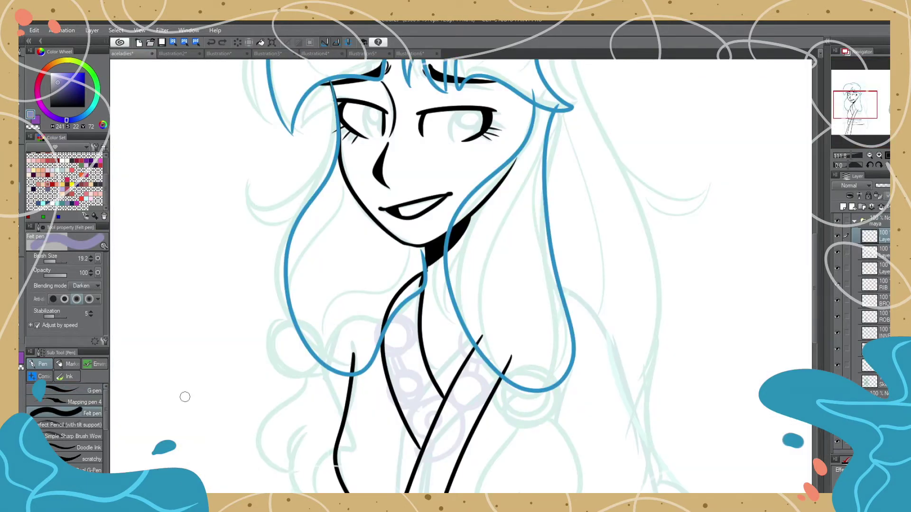
click(530, 394)
click(335, 395)
scroll(427, 285, down, 2)
scroll(427, 284, up, 2)
Step: Ink the curled hair tufts hanging below the two purple beads in blue with the G-pen
click(90, 391)
drag(455, 353, 420, 455)
drag(502, 353, 446, 477)
drag(317, 339, 234, 448)
scroll(427, 284, down, 2)
scroll(427, 190, up, 3)
Step: Outline the hair tie in purple and ink the hair bun behind it in the blue of the hair lines
click(315, 53)
key(ctrl+Tab)
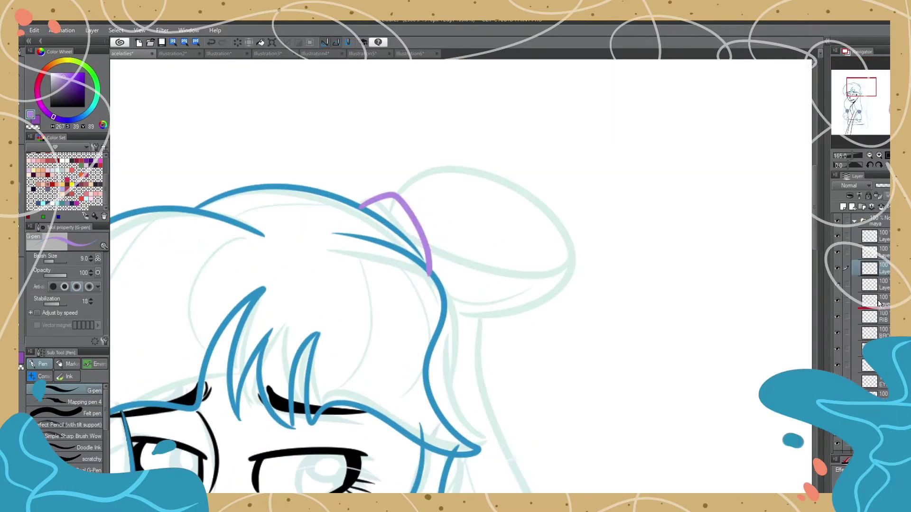
alt+click(430, 265)
mouse_move(403, 228)
mouse_down()
mouse_move(447, 236)
mouse_move(546, 294)
mouse_up()
scroll(474, 285, down, 4)
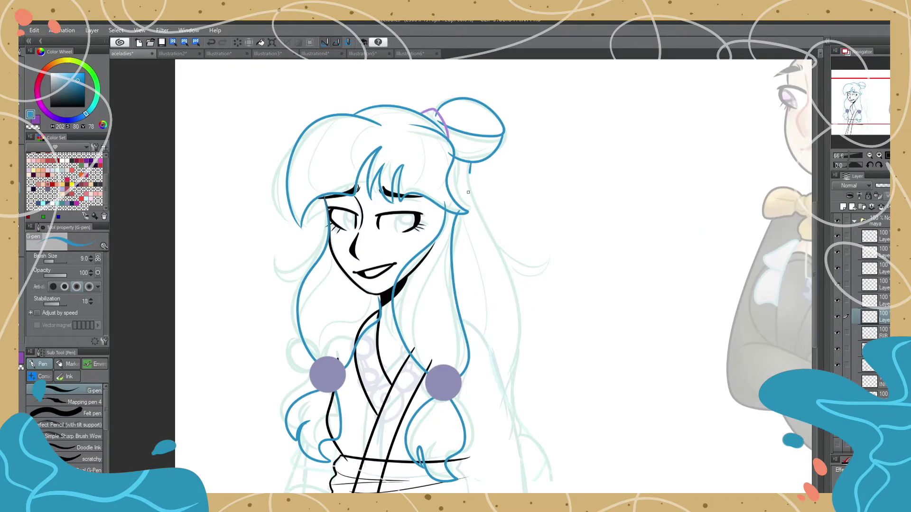
Step: Ink the long back hair in blue and the robe's two wide sleeves and the arms in black
alt+click(517, 352)
scroll(517, 352, up, 2)
drag(453, 175, 532, 412)
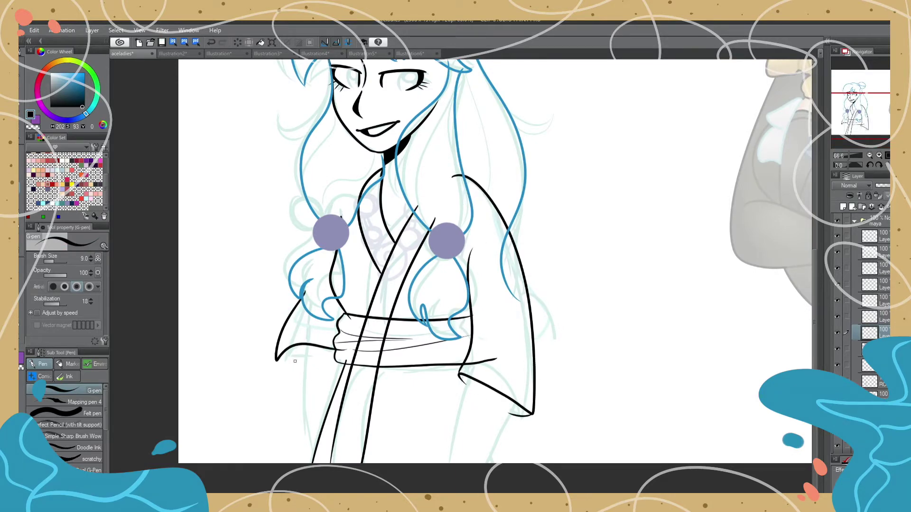
scroll(521, 406, down, 2)
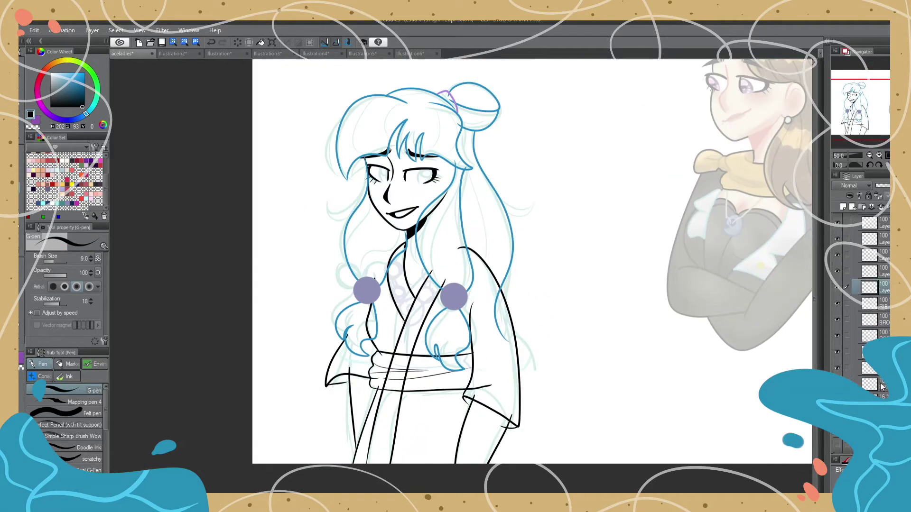
Step: Erase the robe, sash and arm lines that overlap around the sleeves and the hair tufts with the Hard eraser
key(e)
scroll(427, 213, up, 4)
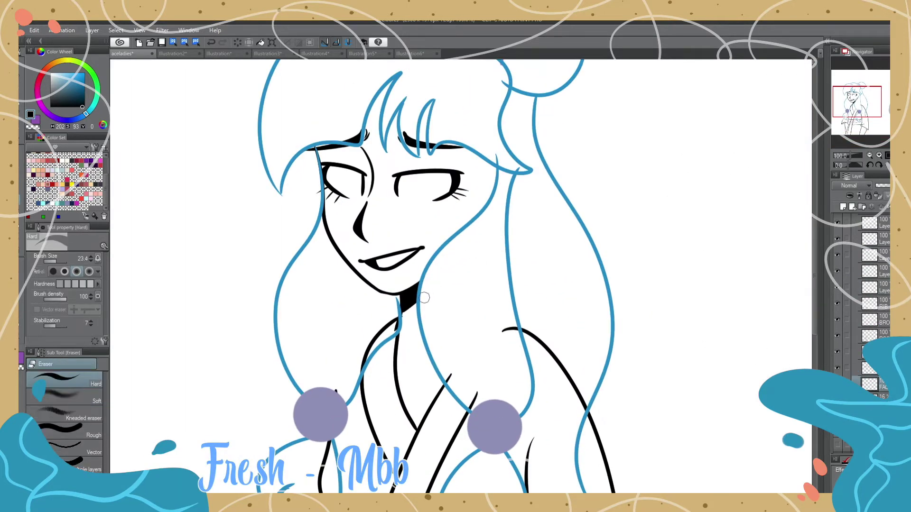
drag(862, 101, 860, 118)
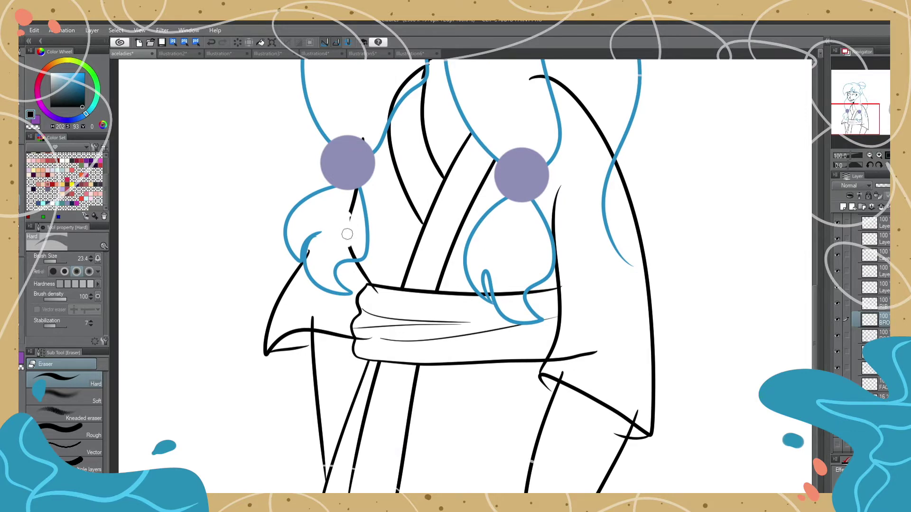
click(561, 364)
key(alt+bracketright)
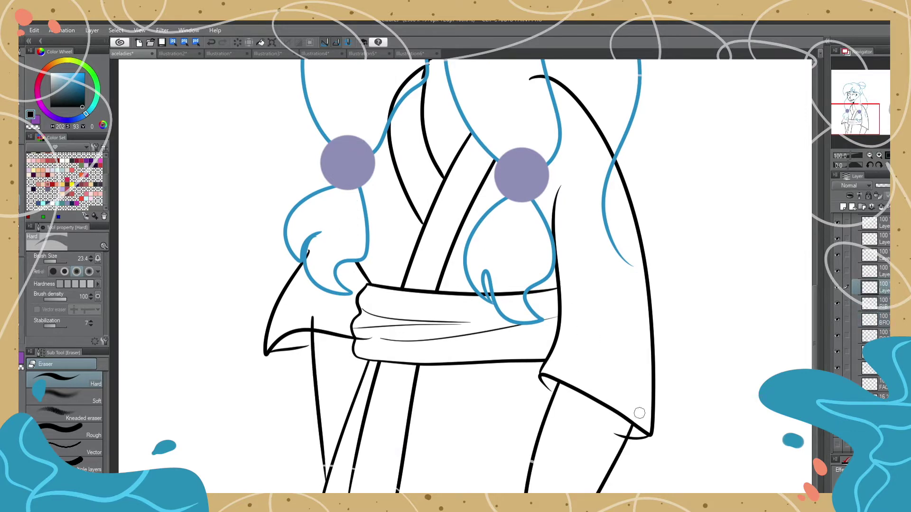
key(alt+bracketright)
scroll(342, 278, down, 3)
scroll(246, 285, up, 2)
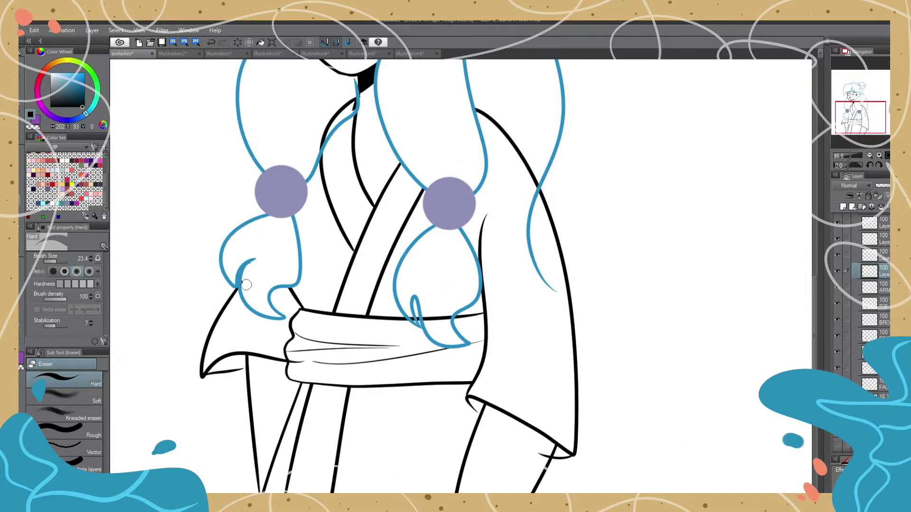
Step: Ink the small inner folds at the sleeve cuffs with the G-pen and erase the excess line ends
key(p)
scroll(222, 109, up, 2)
scroll(479, 284, up, 1)
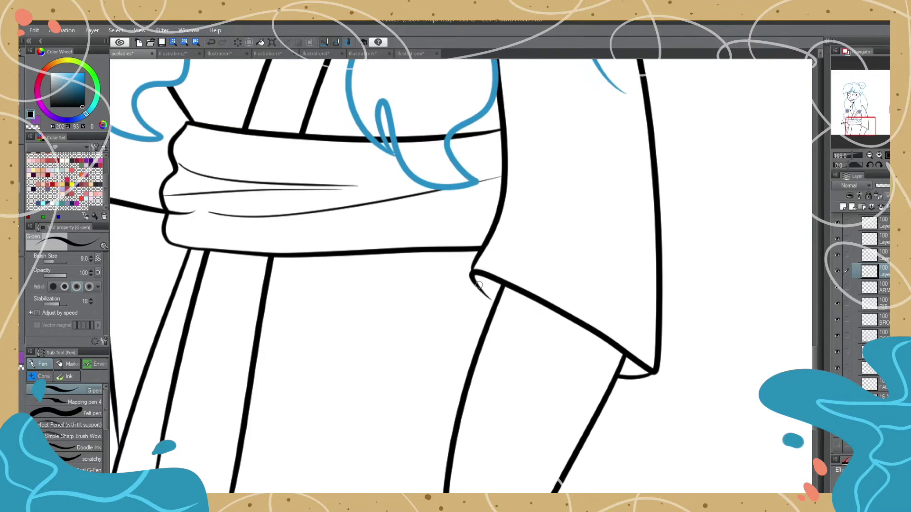
scroll(497, 305, down, 2)
key(e)
key(alt+bracketright)
scroll(540, 273, down, 2)
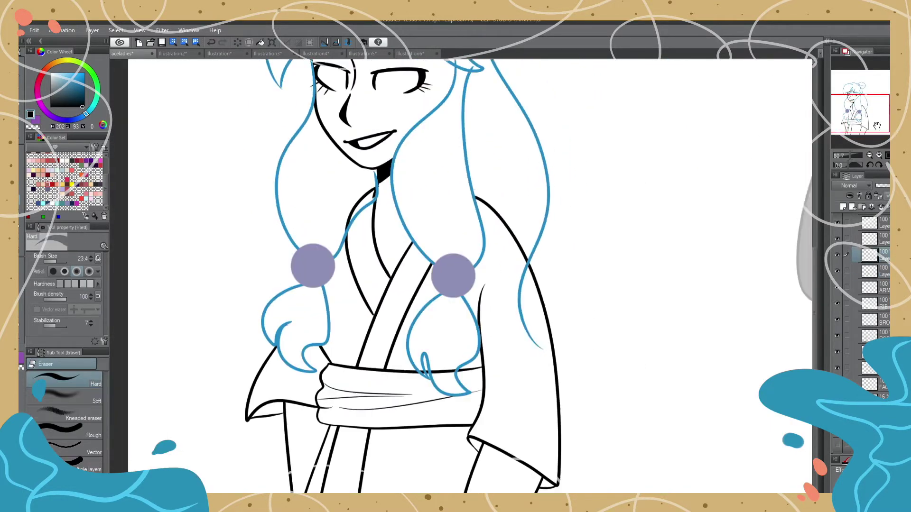
Step: Erase the back hair line where it crosses the sleeve and the side lock's top end overlapping the fringe
scroll(539, 273, up, 2)
scroll(434, 370, down, 3)
key(alt+bracketleft)
key(alt+bracketleft)
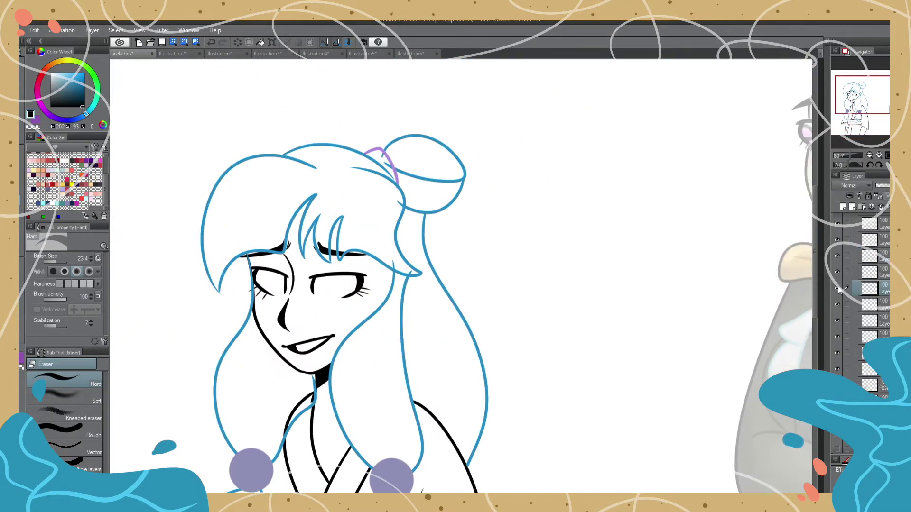
scroll(360, 191, up, 2)
scroll(756, 216, down, 2)
key(alt+bracketright)
scroll(756, 215, up, 2)
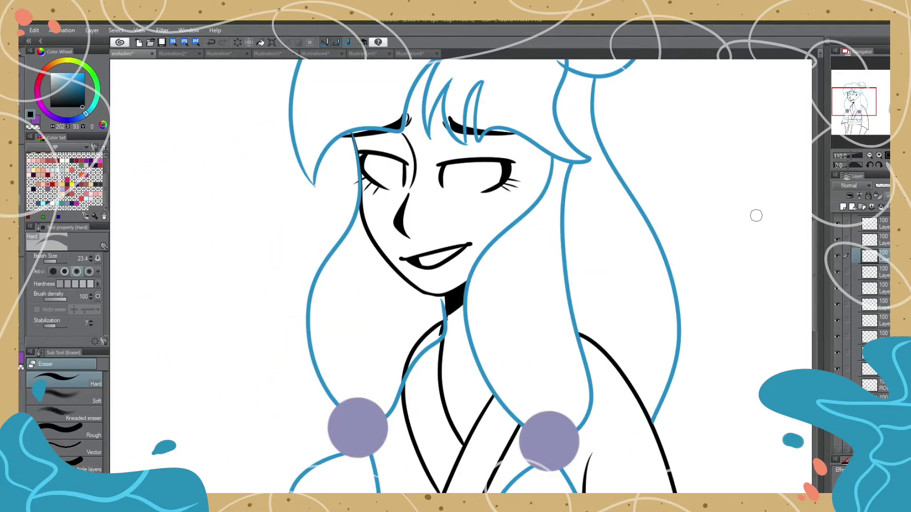
Step: Erase the side lock's line where it runs over the face contour beside the eye
scroll(869, 228, up, 1)
scroll(841, 171, down, 2)
scroll(842, 171, up, 2)
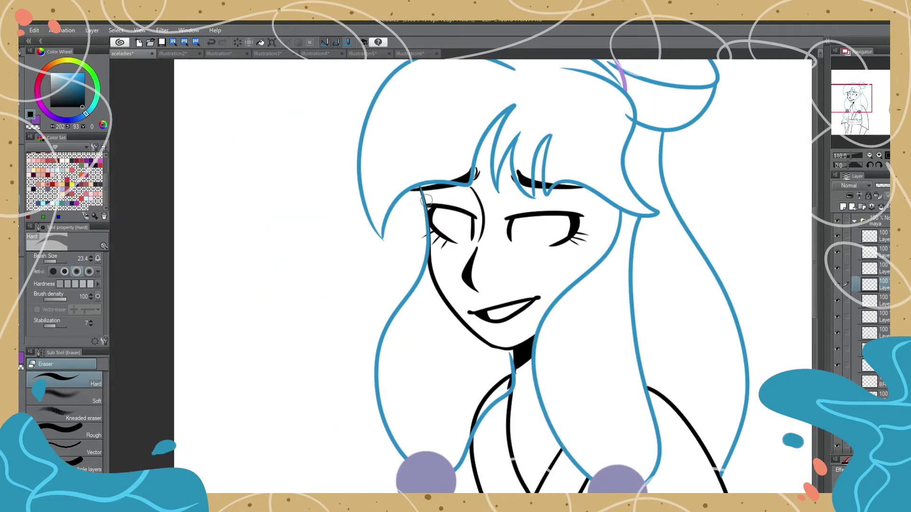
scroll(428, 223, up, 3)
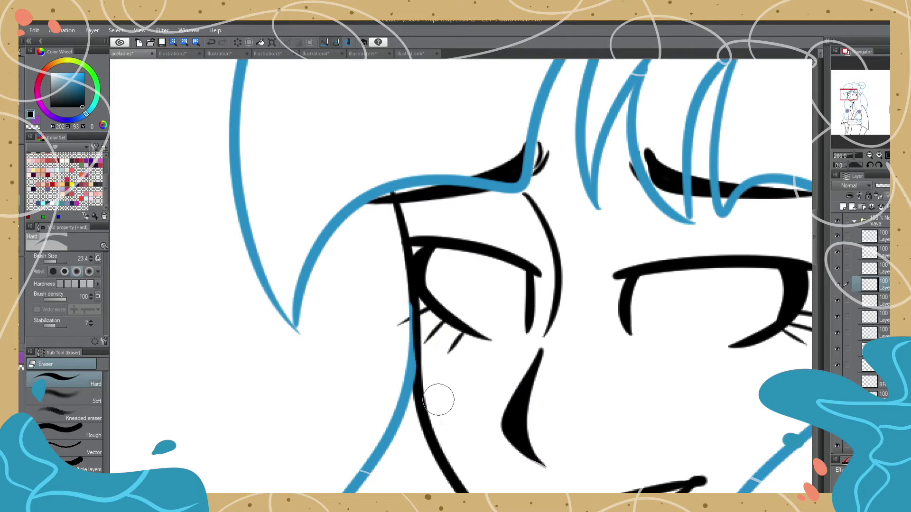
scroll(427, 353, down, 4)
key(alt+bracketright)
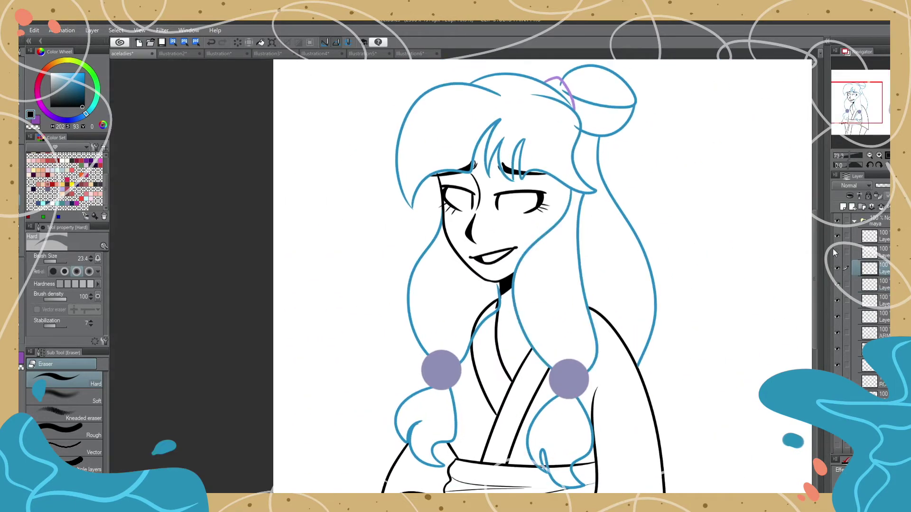
Step: Switch down to the robe layer and erase the collar line showing inside the side lock
scroll(453, 319, up, 3)
key(alt+bracketleft)
key(alt+bracketleft)
key(alt+bracketleft)
key(alt+bracketleft)
key(alt+bracketleft)
key(alt+bracketleft)
key(alt+bracketleft)
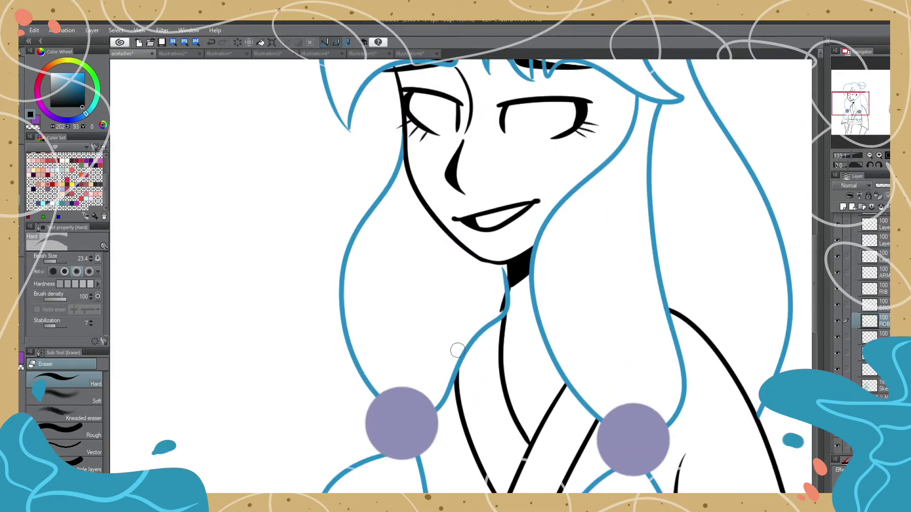
Step: Erase the sash lines showing through the curled hair tuft and name the bead and hair layers
scroll(492, 302, down, 3)
scroll(556, 354, up, 4)
key(alt+bracketright)
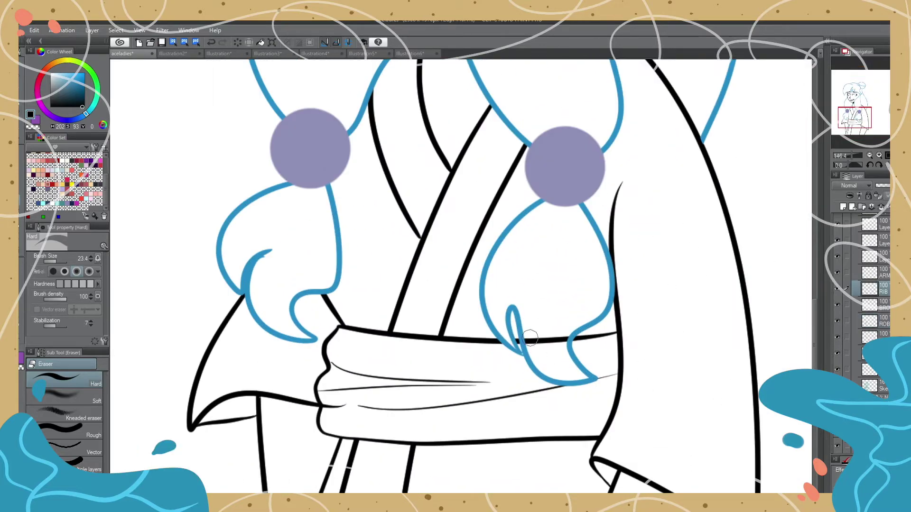
scroll(636, 200, down, 3)
scroll(469, 327, up, 2)
key(alt+bracketleft)
key(alt+bracketleft)
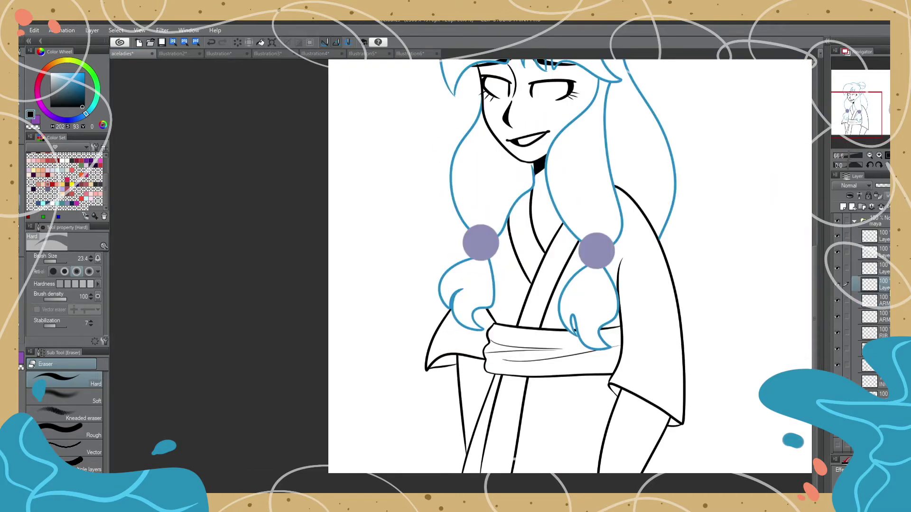
key(alt+bracketright)
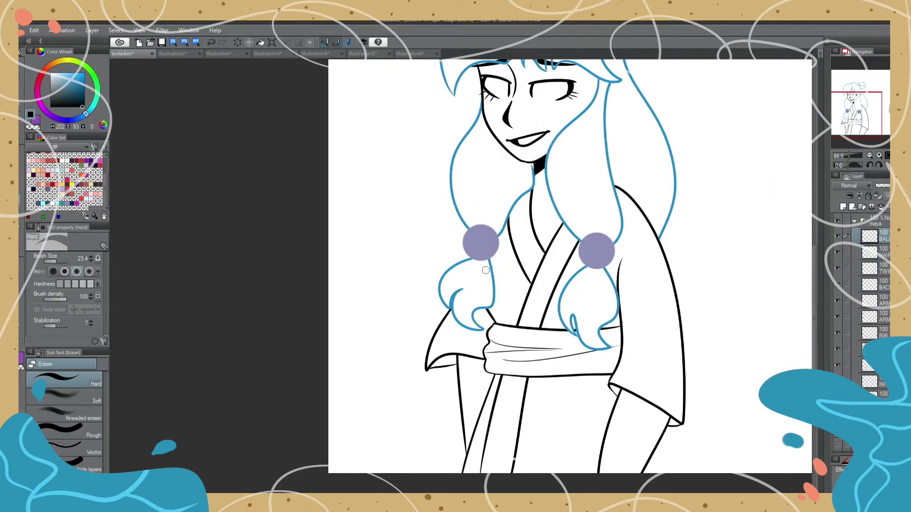
Step: Ink the two rounded loops of the bow at the side of the sash in black with the G-pen
scroll(485, 270, up, 2)
key(p)
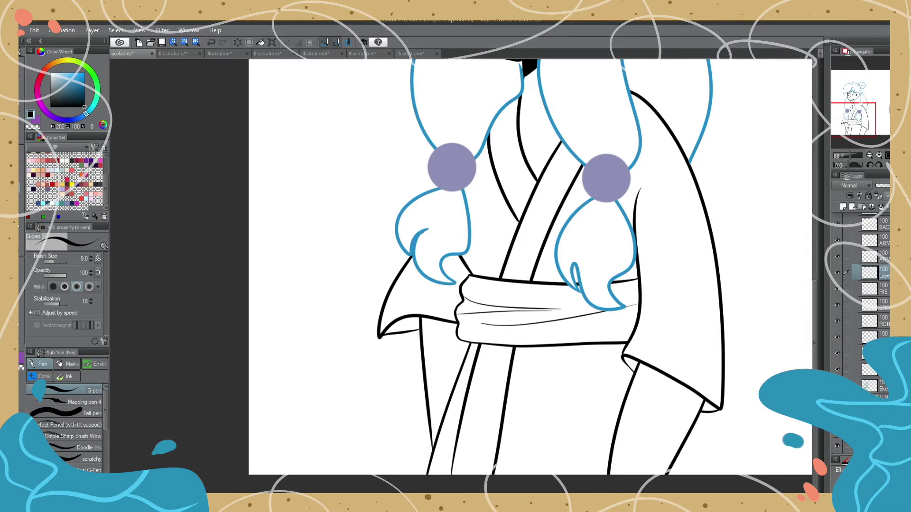
mouse_move(413, 303)
mouse_down()
mouse_move(463, 333)
mouse_move(459, 310)
mouse_up()
scroll(391, 314, up, 3)
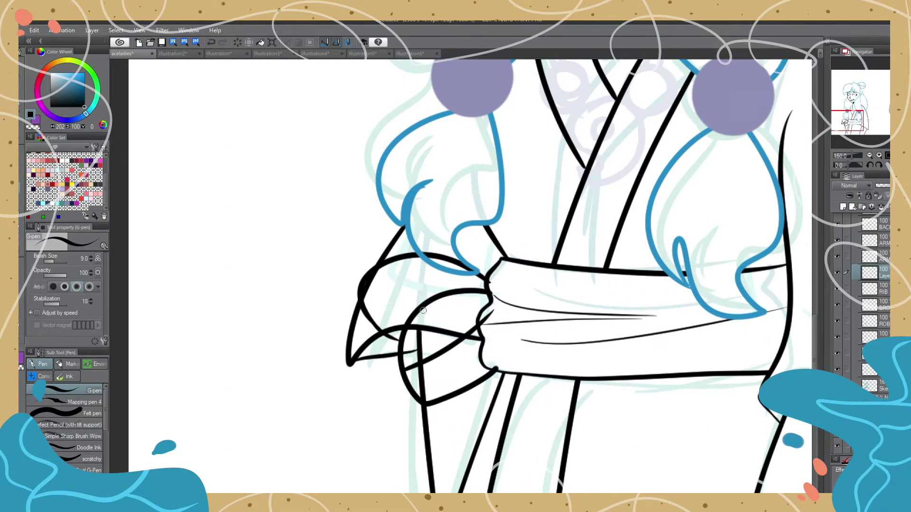
Step: Erase the sleeve, arm and sash lines that cross the bow loops, working on their separate layers
key(e)
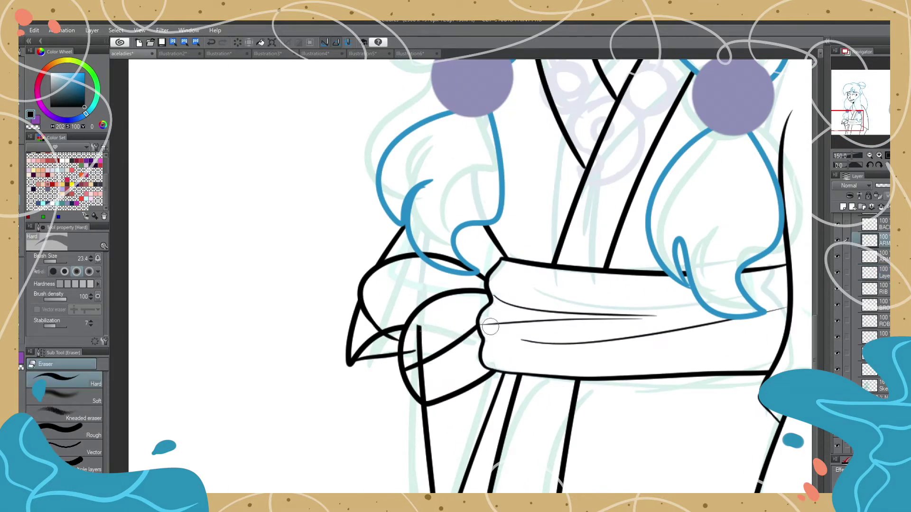
click(873, 256)
scroll(873, 285, up, 2)
drag(418, 327, 424, 401)
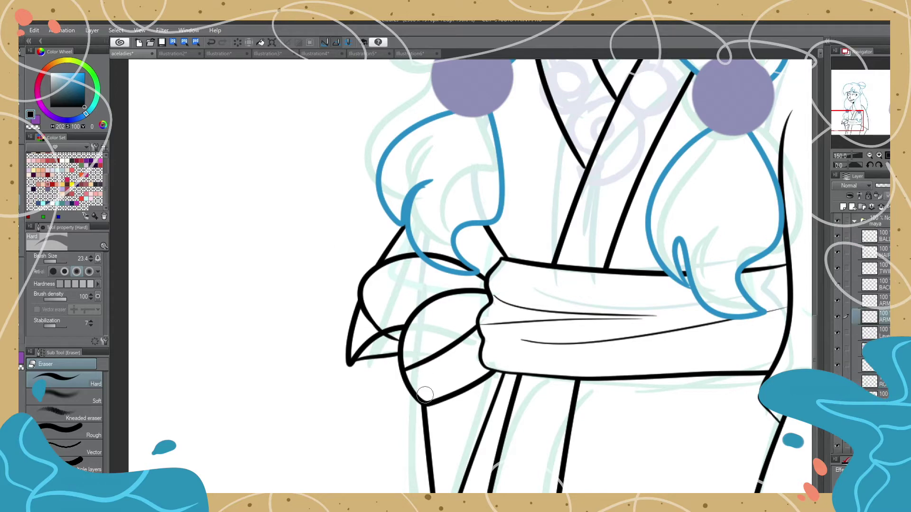
scroll(456, 368, down, 1)
click(873, 332)
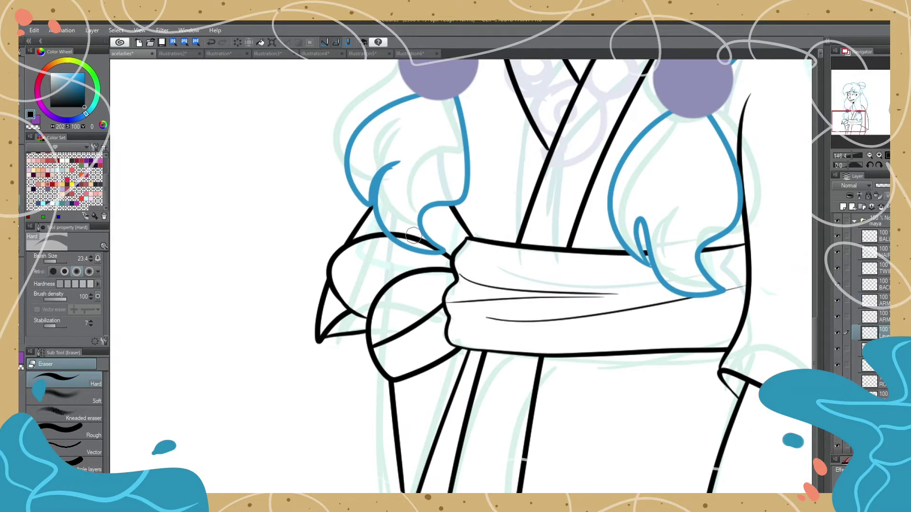
scroll(481, 284, down, 4)
scroll(481, 285, up, 4)
scroll(885, 326, down, 2)
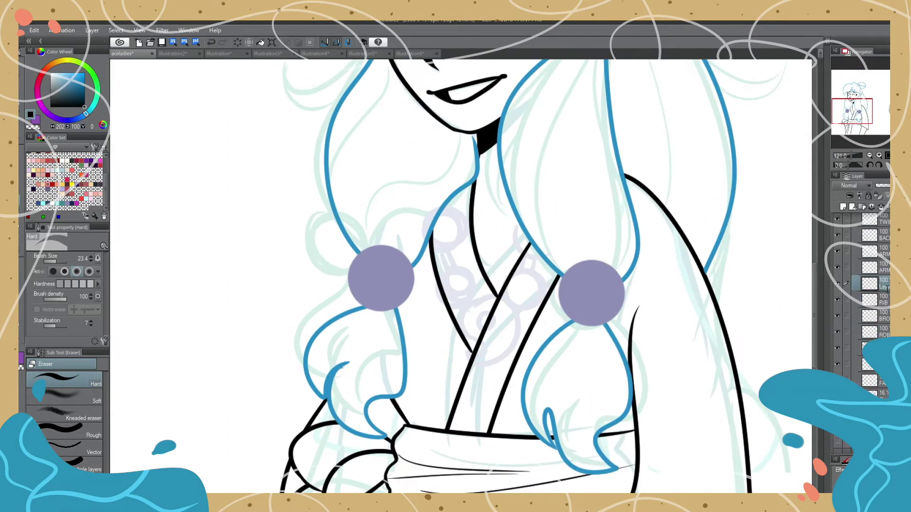
Step: Ink the necklace's round beads, cords and curled pendant over the robe collar and clean up the overlapping lines
key(p)
key(ctrl+z)
key(ctrl+z)
key(ctrl+z)
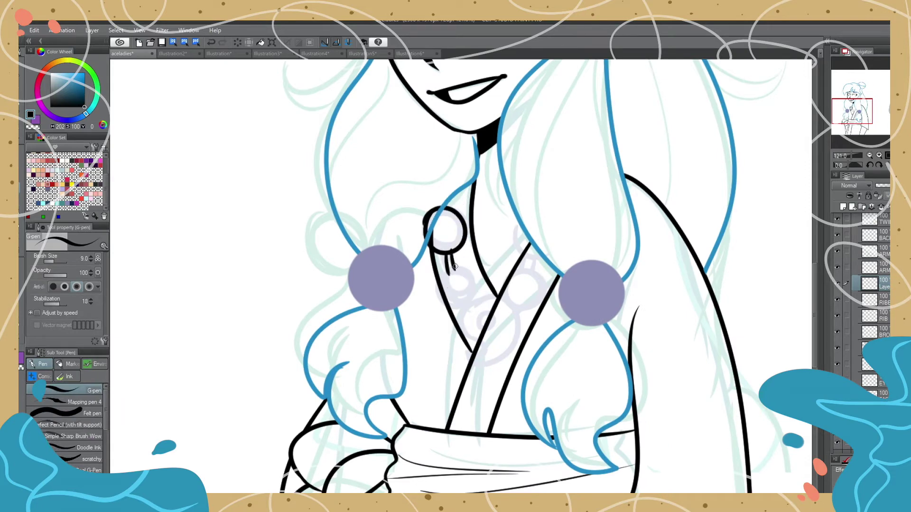
drag(450, 264, 496, 326)
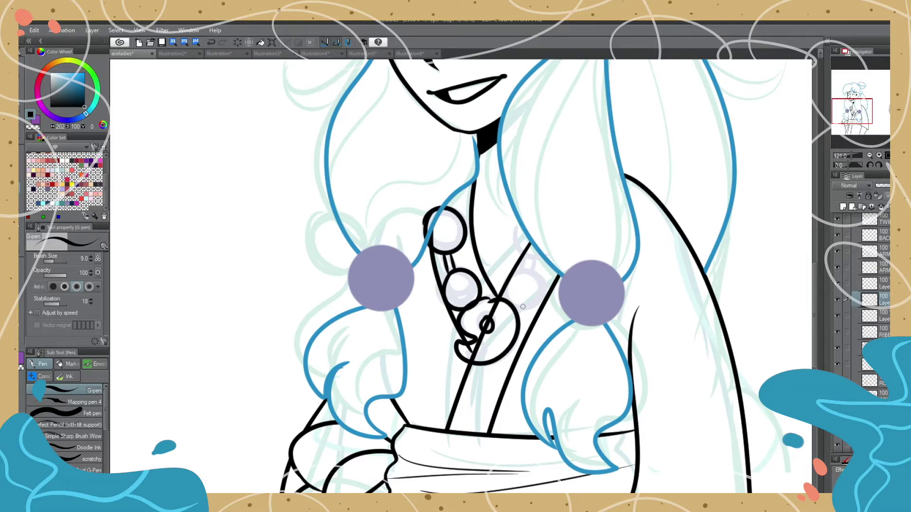
drag(526, 277, 522, 274)
click(831, 316)
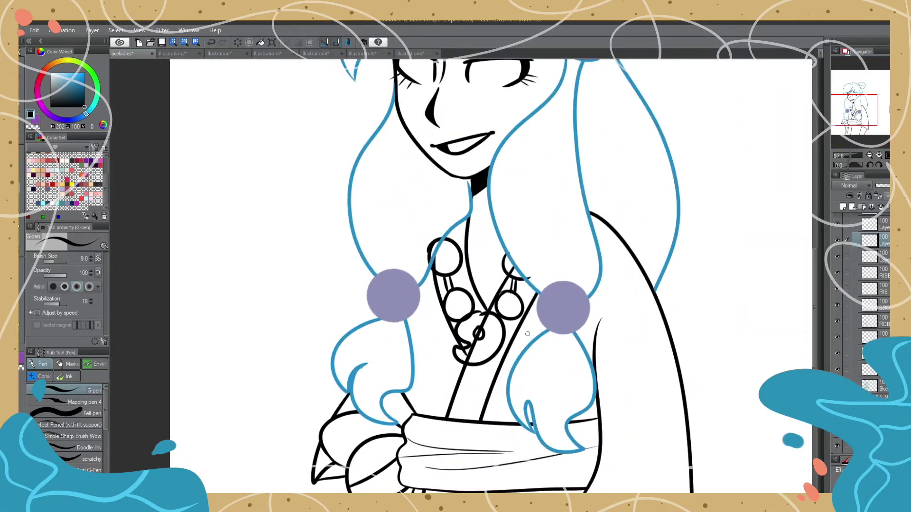
scroll(527, 334, up, 2)
key(e)
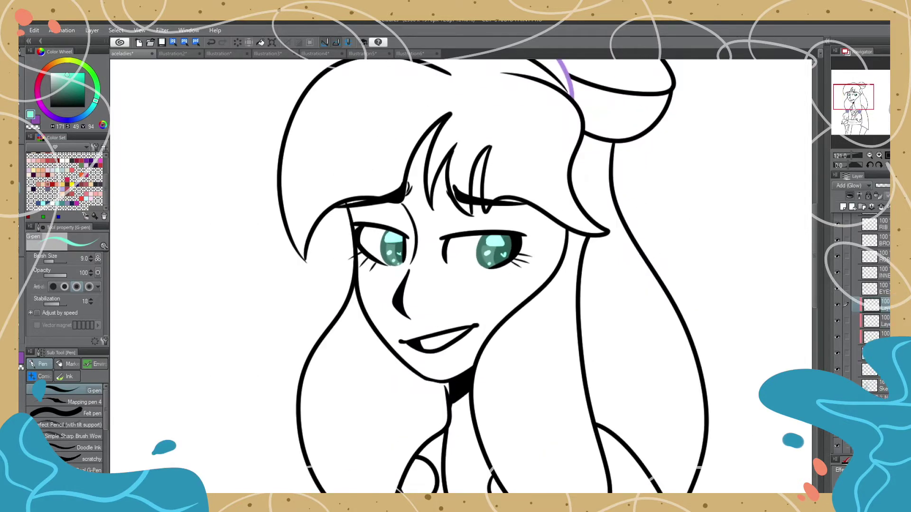
Step: Fill the face and neck with a pale peach skin colour
key(j)
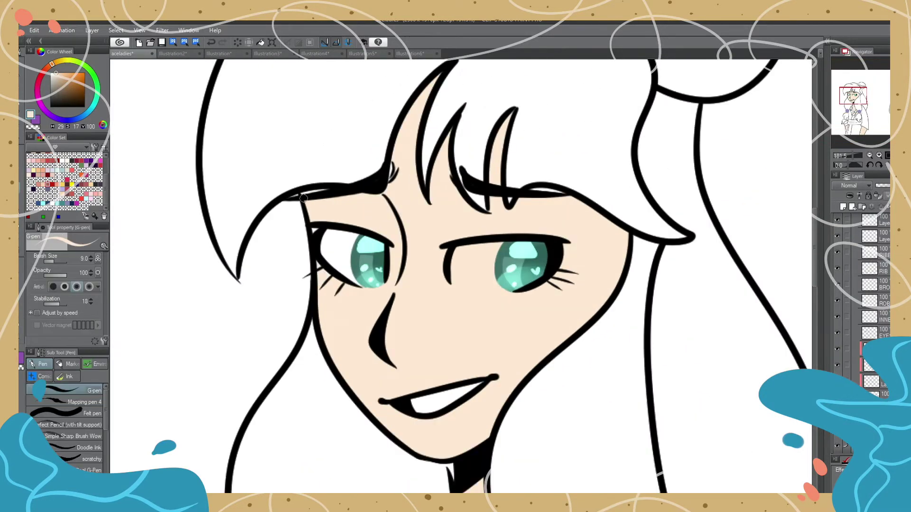
key(ctrl+0)
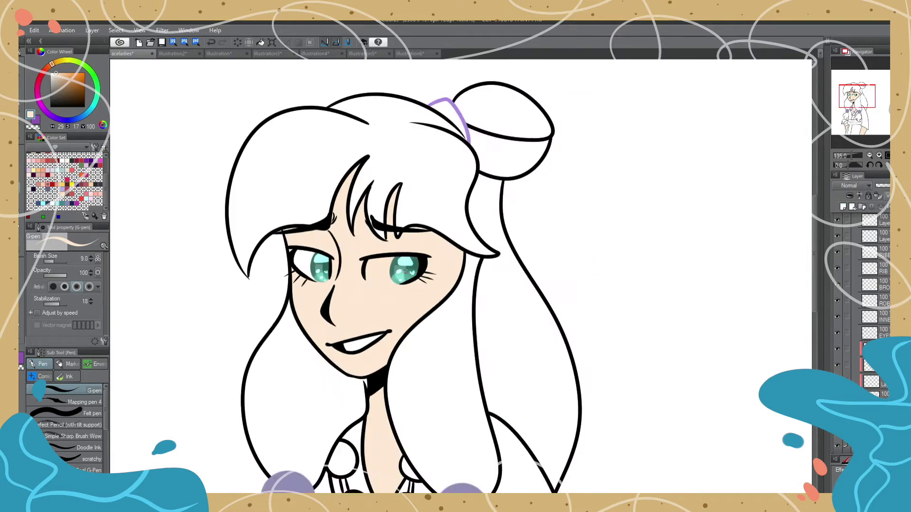
Step: Fill the hair with dark grey-brown, the bun's top in a darker shade, and patch the fringe gaps with the G-pen
key(w)
key(ctrl+shift+d)
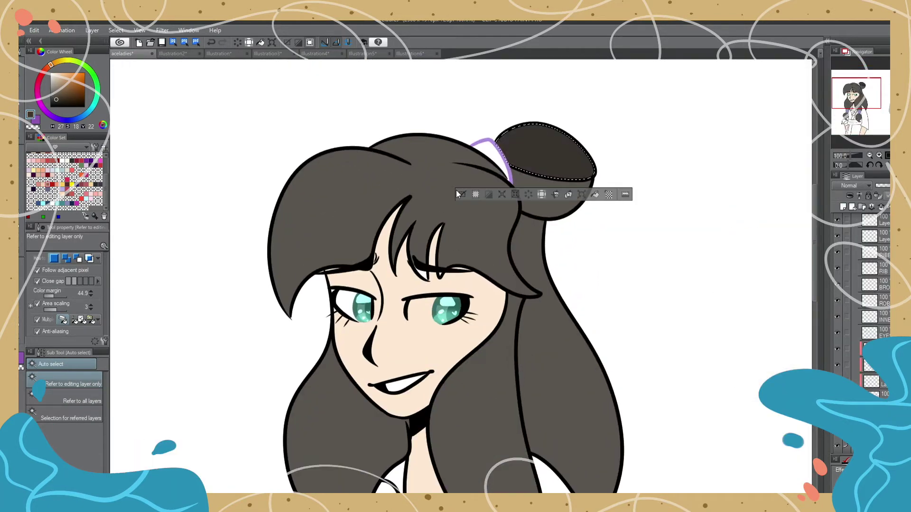
scroll(525, 224, up, 3)
scroll(522, 221, up, 1)
key(p)
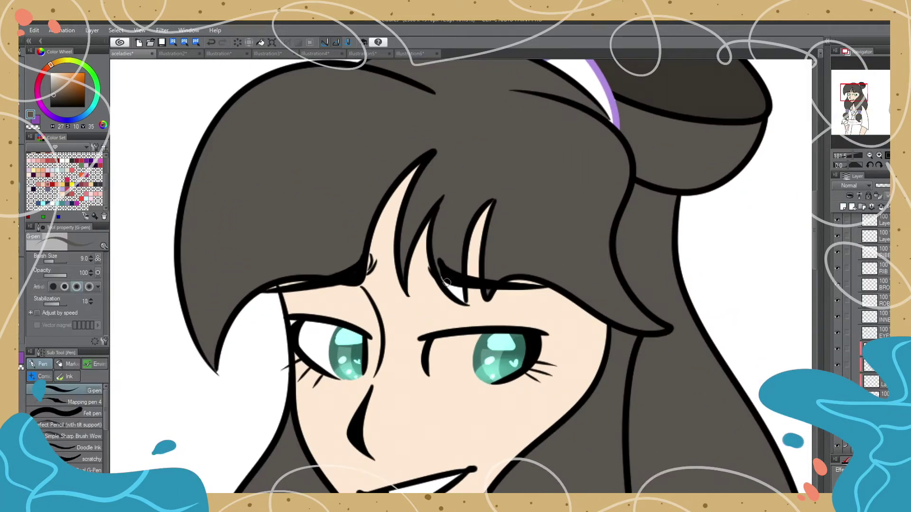
Step: On a new layer, fill the robe's chest and skirt areas with very pale pink
key(ctrl+shift+n)
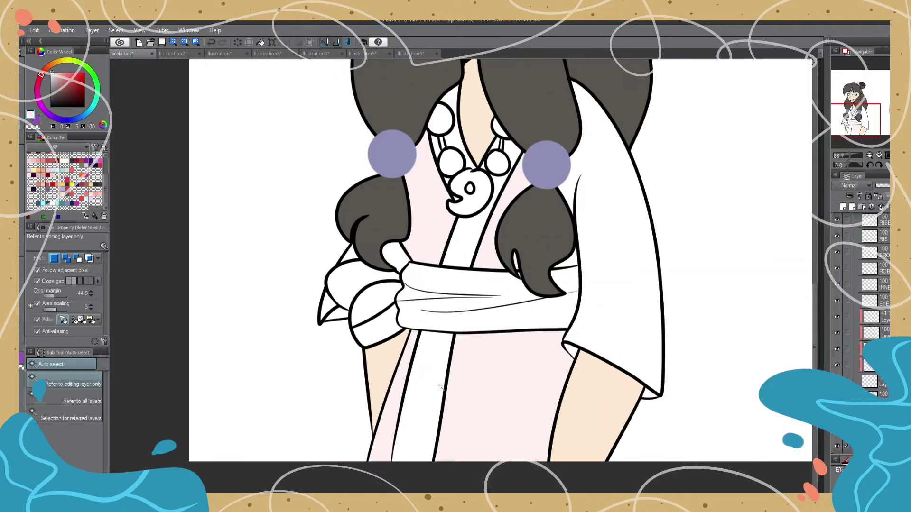
Step: Fill the robe's sleeves and side edges with purple and patch the pale gap beside the tied hair tail
key(e)
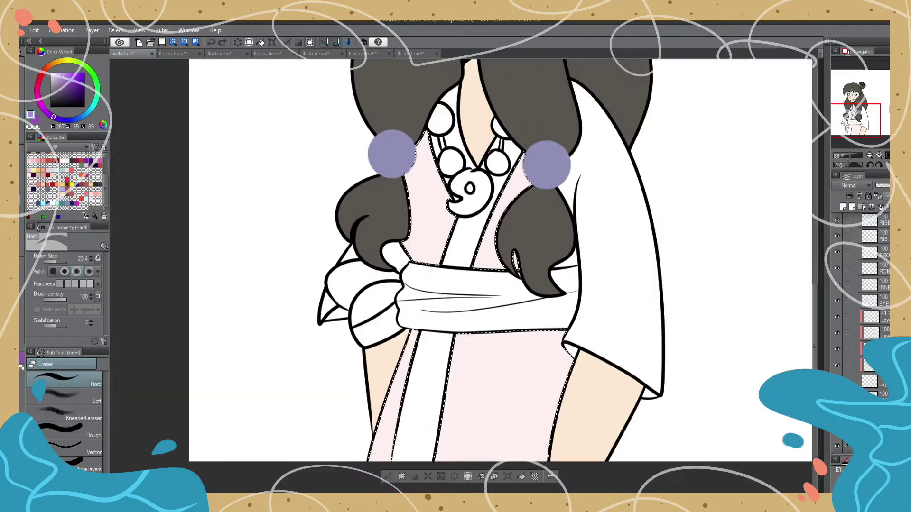
key(p)
drag(414, 336, 390, 411)
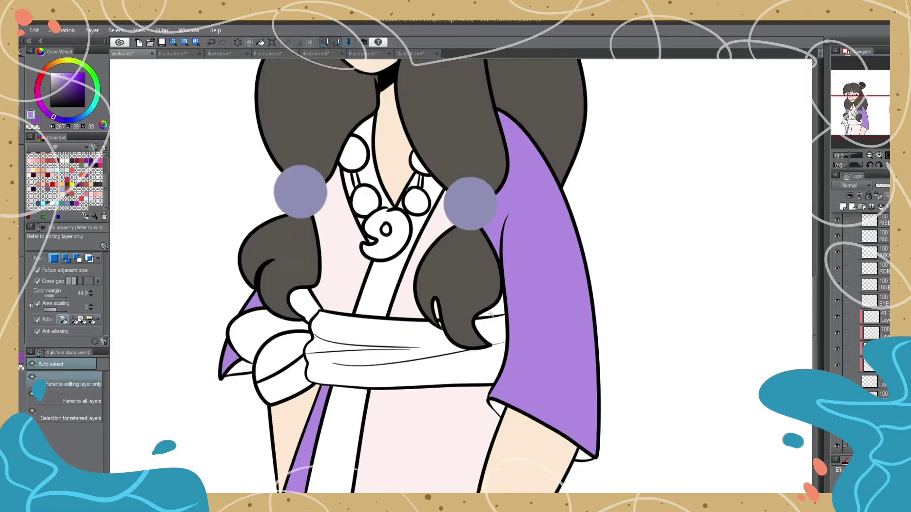
scroll(535, 383, up, 2)
scroll(618, 396, down, 4)
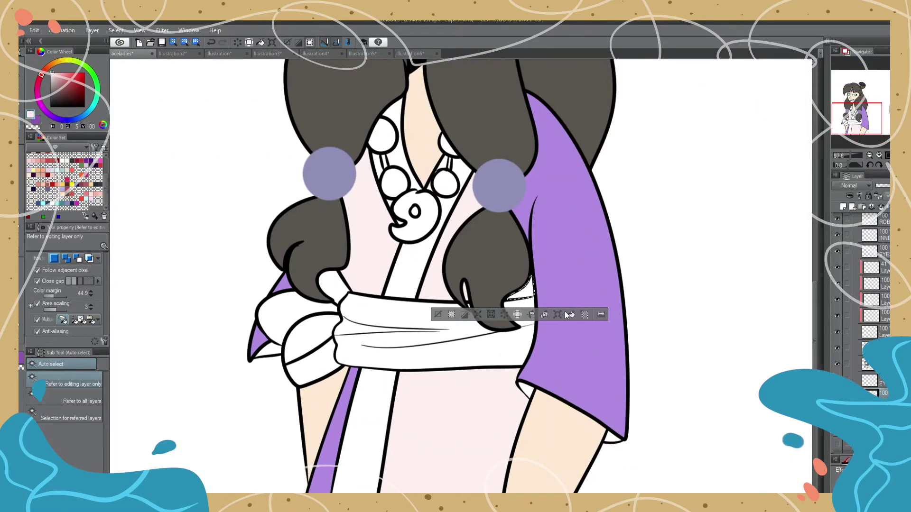
scroll(618, 397, up, 5)
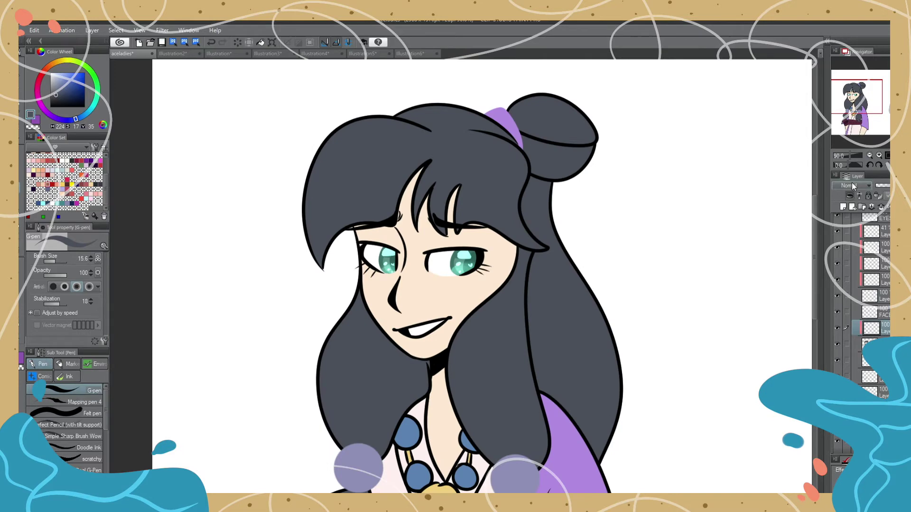
Step: Paint scalloped lavender highlight bands across the fringe, long locks and tied tails with Opaque watercolor on an Add (Glow) layer
mouse_move(313, 176)
mouse_down()
mouse_move(336, 193)
mouse_move(488, 183)
mouse_move(335, 336)
mouse_move(485, 369)
mouse_move(593, 327)
mouse_up()
key(c)
mouse_move(309, 194)
mouse_down()
mouse_move(474, 209)
mouse_move(521, 223)
mouse_up()
mouse_move(313, 157)
mouse_down()
mouse_move(432, 123)
mouse_move(370, 394)
mouse_move(525, 386)
mouse_move(471, 399)
mouse_move(591, 232)
mouse_up()
scroll(158, 175, down, 2)
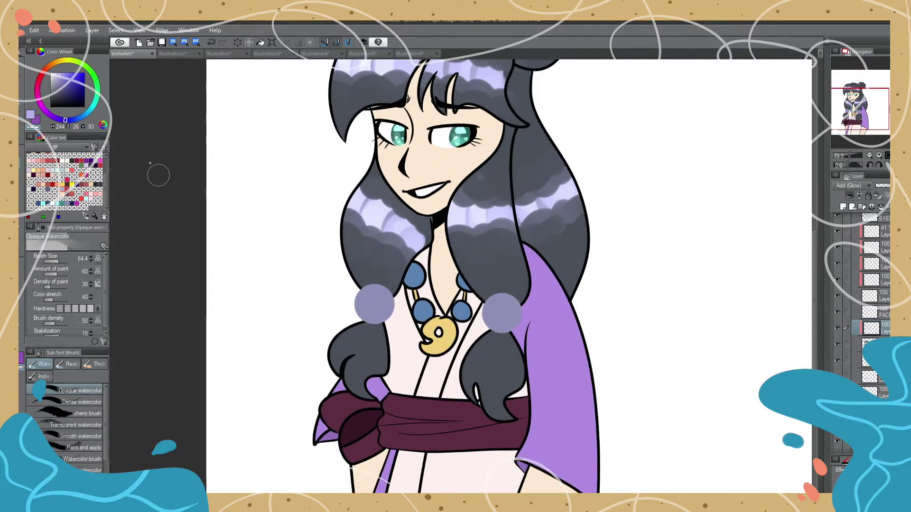
drag(344, 344, 379, 354)
drag(465, 366, 520, 366)
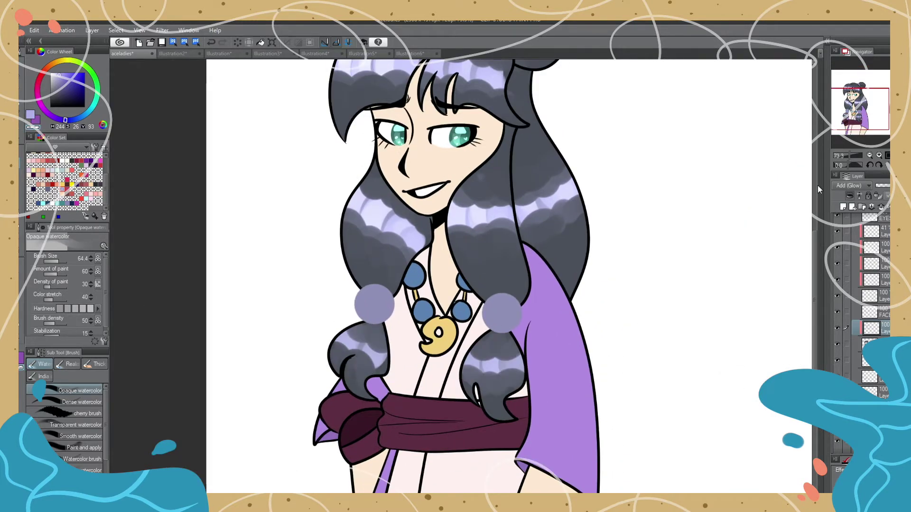
Step: Shade the purple sleeve's inner edge and the pale robe's chest and skirt with purple on Multiply layers
drag(854, 131, 852, 119)
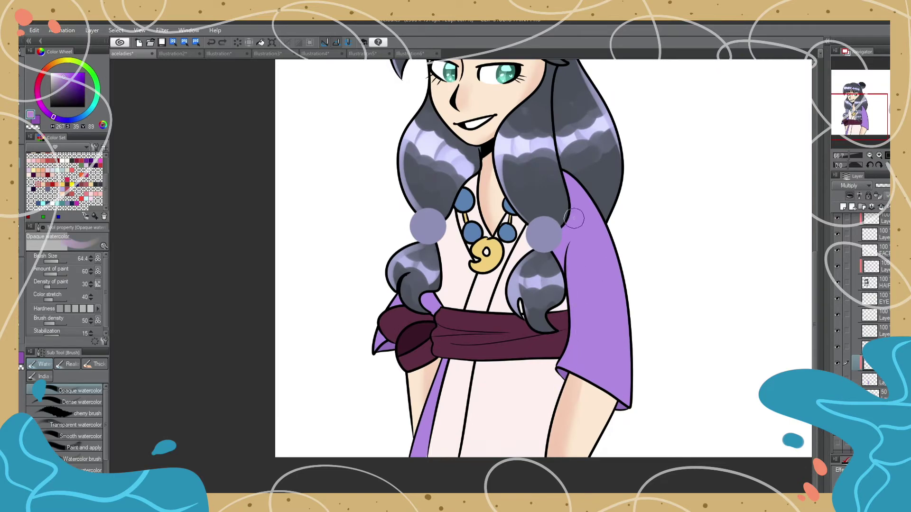
drag(574, 218, 568, 370)
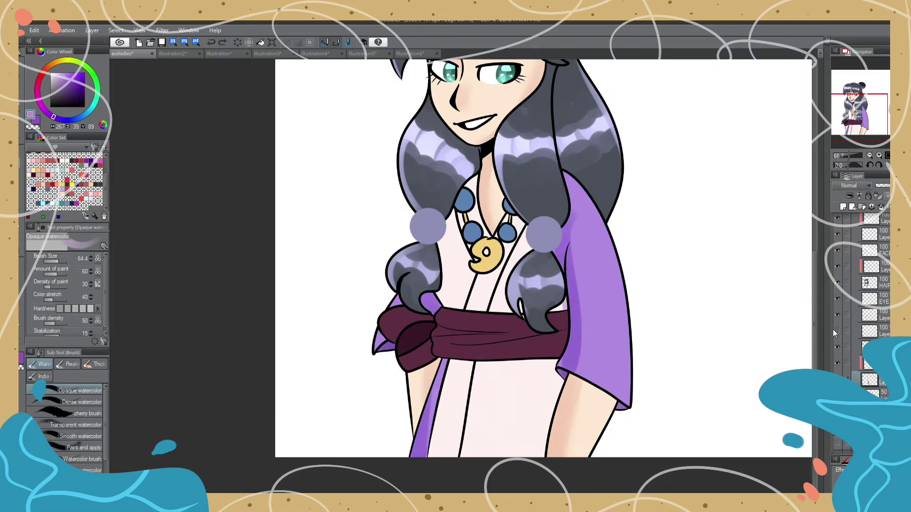
click(837, 347)
click(837, 347)
click(837, 347)
click(837, 347)
key(ctrl+plus)
click(836, 348)
click(837, 348)
click(836, 348)
click(870, 347)
drag(403, 363, 456, 484)
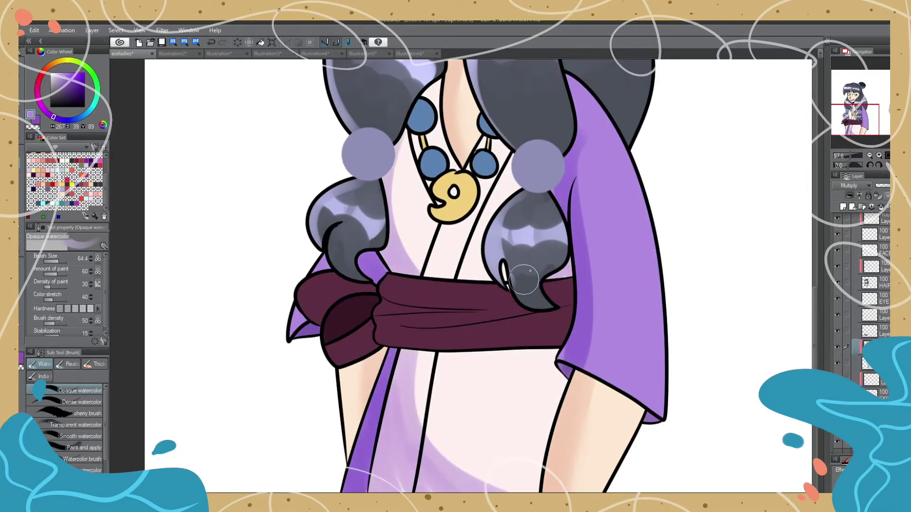
Step: Soften the purple shading on the pale robe with the Blur tool
scroll(498, 390, down, 3)
key(j)
scroll(580, 374, down, 1)
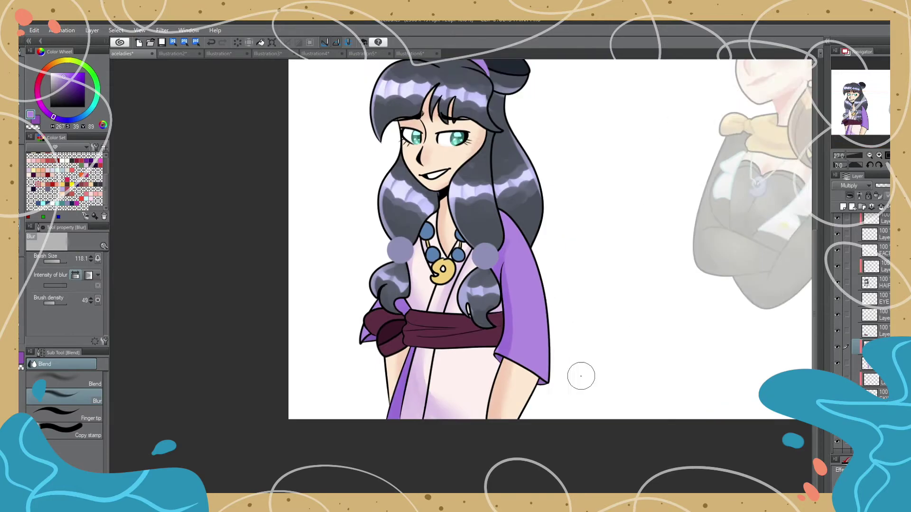
scroll(579, 375, up, 3)
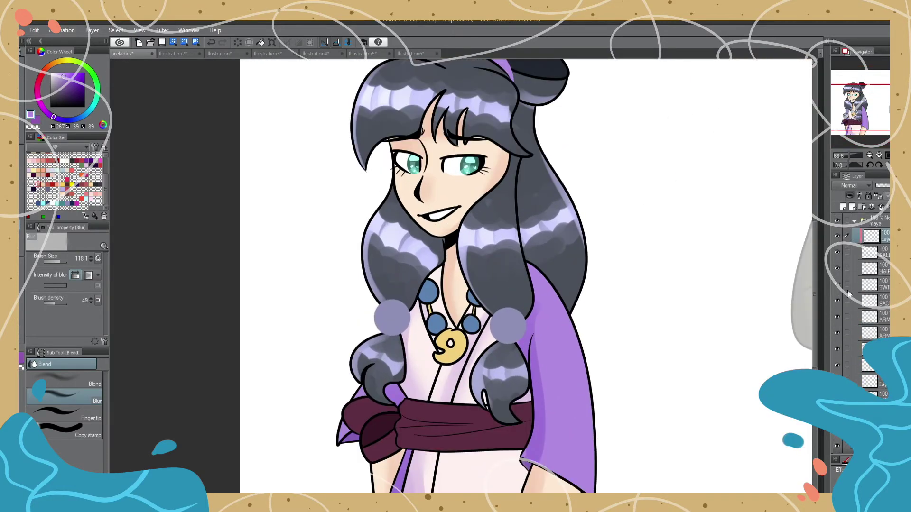
Step: Paint pale lavender highlights on both round hair beads on an Add (Glow) layer and blur them
scroll(359, 330, up, 1)
alt+click(359, 330)
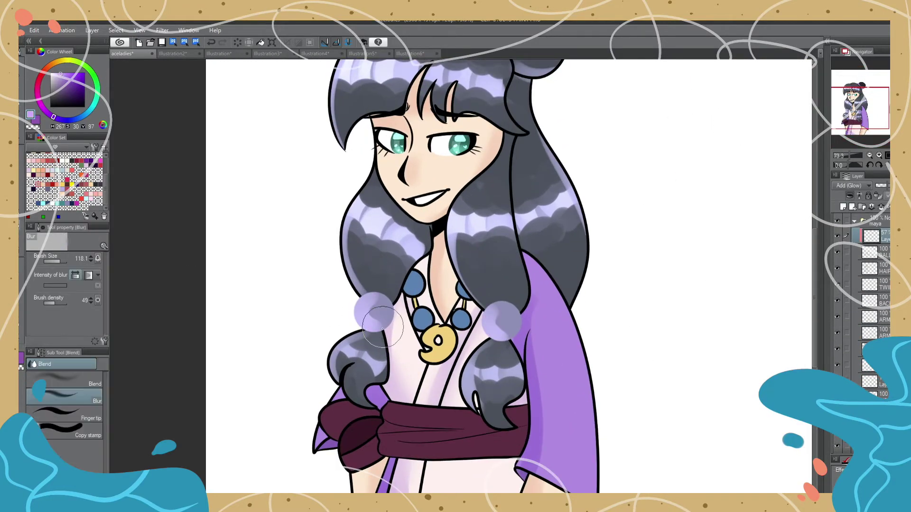
scroll(603, 319, down, 3)
scroll(510, 332, up, 3)
Step: Shade the maroon sash on a Multiply layer and add blurred Add (Glow) highlights to the sash and sleeve hem
key(b)
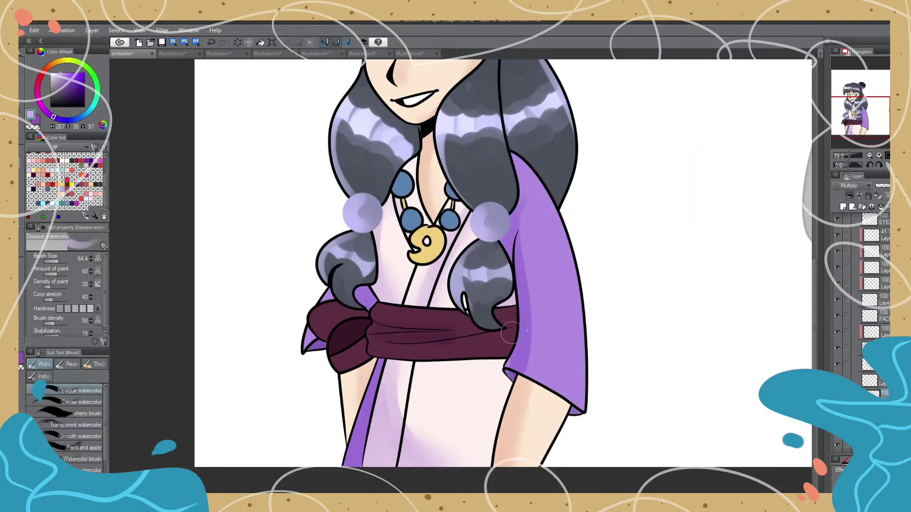
scroll(336, 316, down, 3)
scroll(525, 356, up, 1)
alt+click(525, 356)
scroll(525, 356, up, 1)
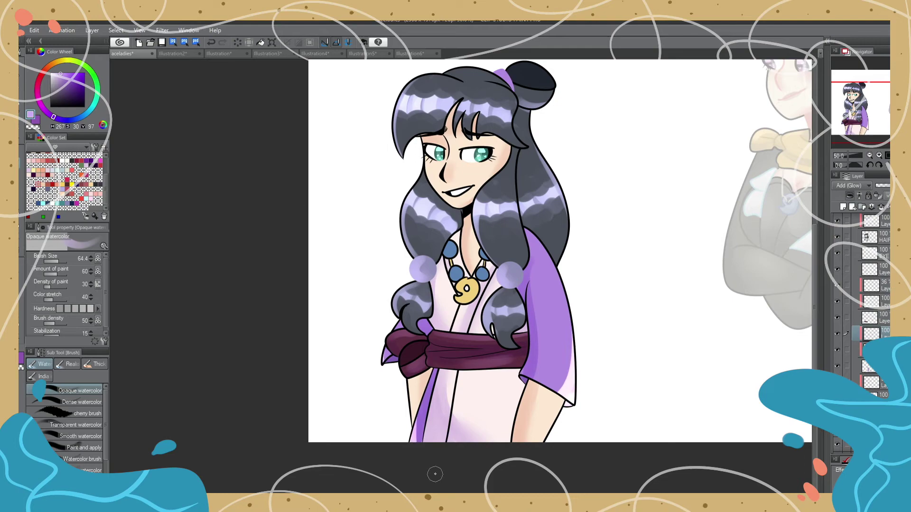
scroll(435, 474, down, 2)
key(j)
Step: Recolour the nose, mouth and face outlines and the neck shadow reddish brown with the G-pen
scroll(474, 285, up, 3)
scroll(838, 225, up, 2)
scroll(431, 292, up, 2)
alt+click(429, 287)
key(p)
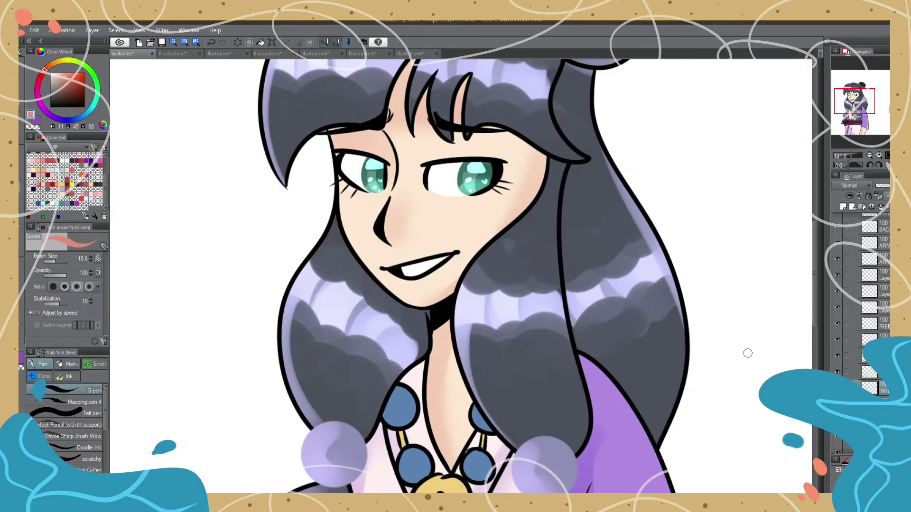
scroll(371, 174, down, 1)
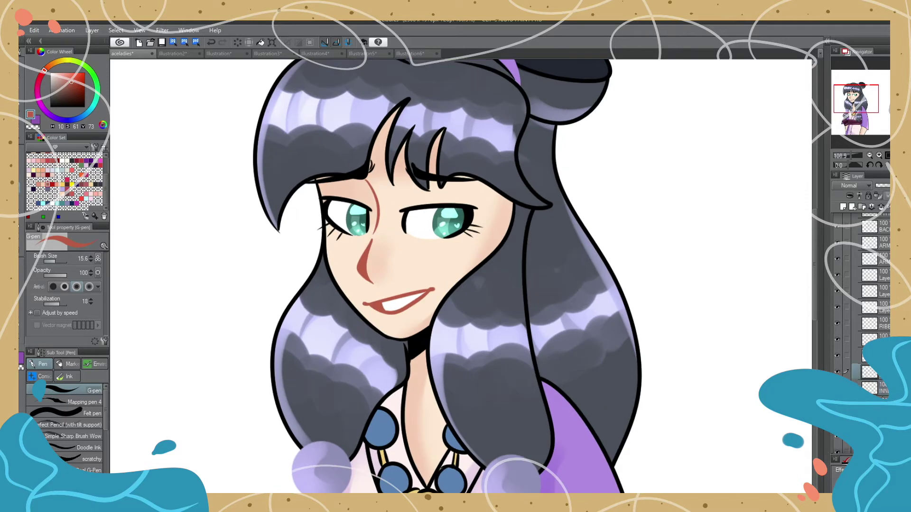
scroll(854, 266, down, 3)
scroll(338, 244, down, 2)
scroll(854, 285, up, 2)
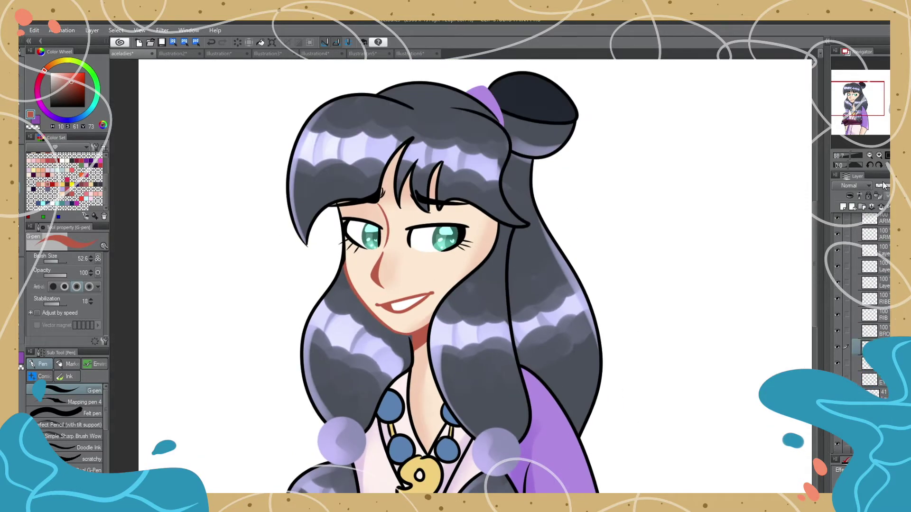
Step: Recolour the pale robe's collar and front seam lines muted mauve with the G-pen
drag(427, 379, 427, 104)
alt+click(427, 403)
scroll(464, 226, down, 1)
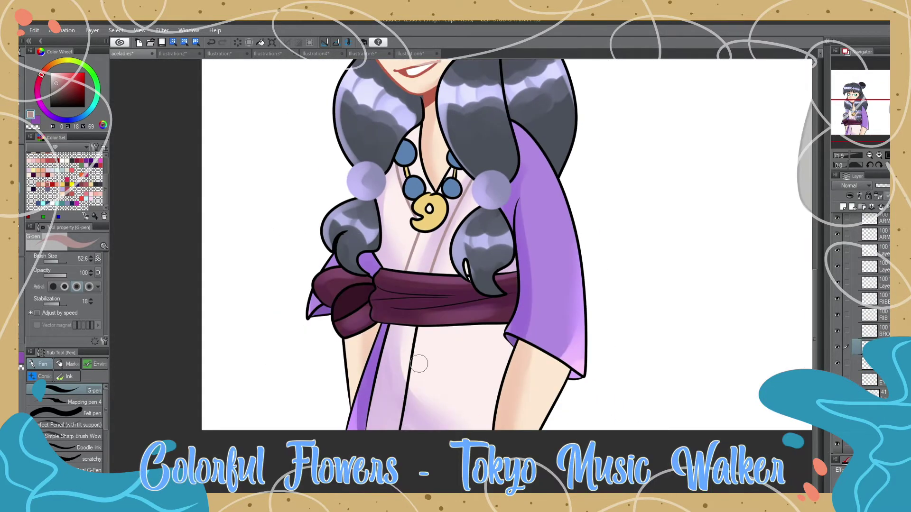
scroll(407, 270, up, 1)
alt+click(406, 269)
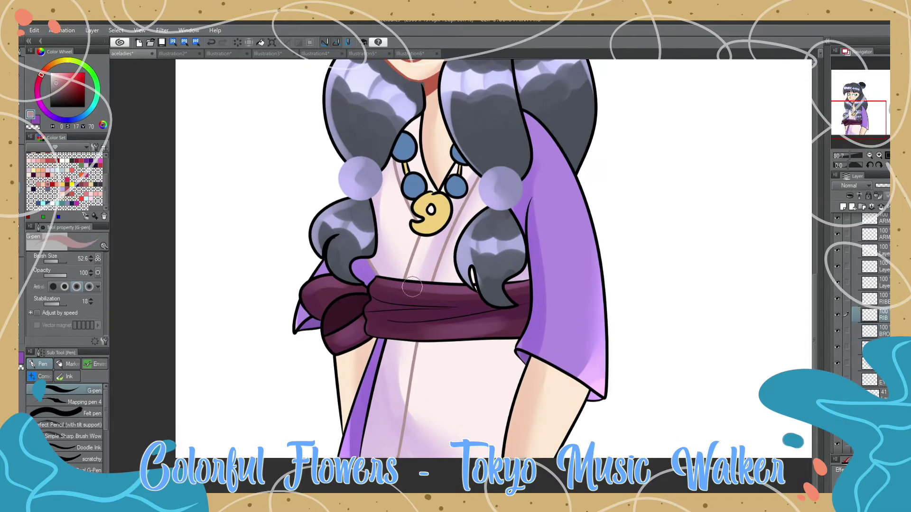
Step: Recolour the necklace outlines with the G-pen, dark blue on the beads and dark gold on the cords and pendant
scroll(477, 331, up, 4)
ctrl+shift+click(210, 295)
scroll(251, 282, down, 3)
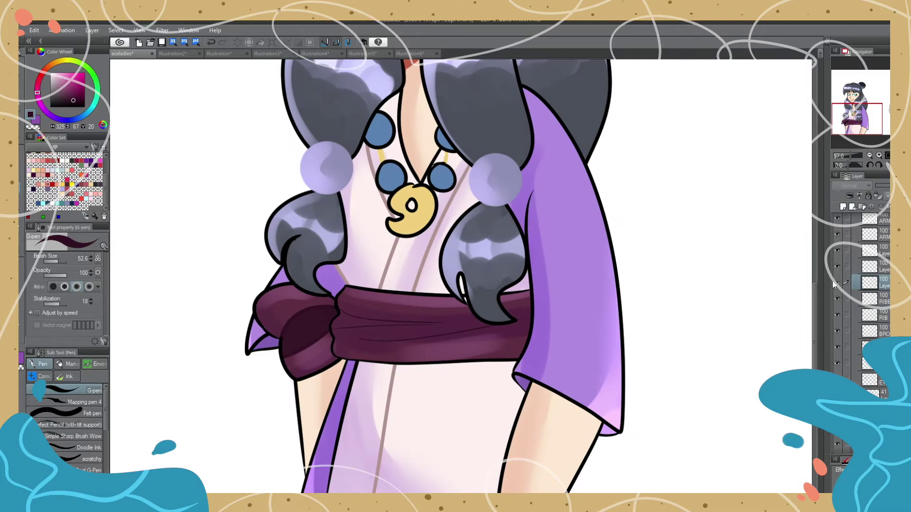
scroll(417, 209, up, 1)
alt+click(482, 260)
scroll(482, 261, up, 2)
click(835, 266)
scroll(319, 325, down, 2)
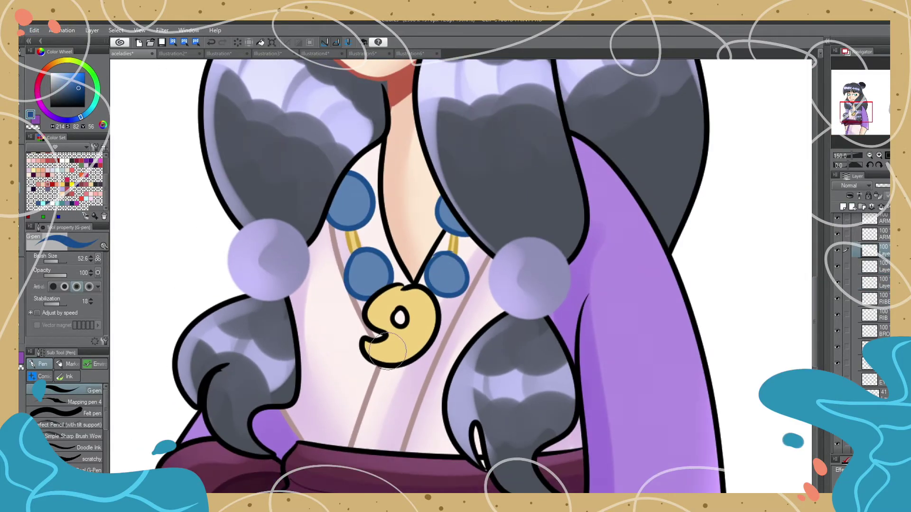
alt+click(379, 313)
scroll(280, 318, up, 2)
Step: Paint shading and Add (Glow) highlights on the necklace's blue beads and gold pendant with Opaque watercolor
click(872, 301)
key(b)
click(333, 336)
drag(333, 336, 349, 353)
click(292, 285)
click(401, 281)
click(276, 186)
scroll(418, 284, down, 2)
scroll(542, 273, up, 3)
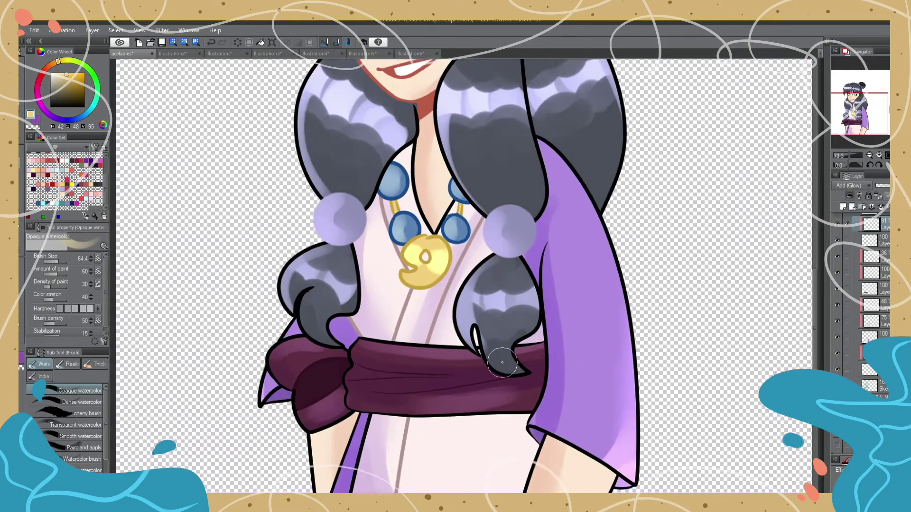
Step: Recolour the sash's inner fold lines dark maroon and the arm's inner line reddish brown with the G-pen
alt+click(492, 371)
key(p)
scroll(466, 333, down, 4)
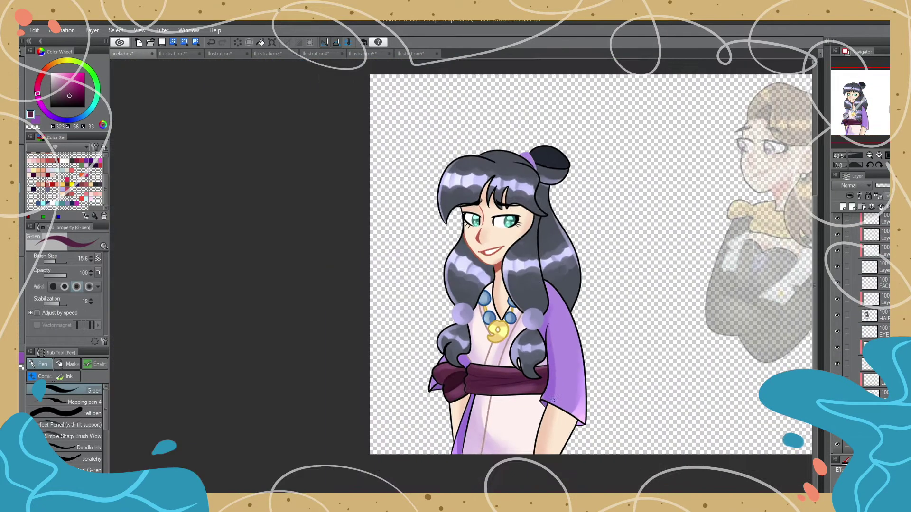
scroll(862, 257, down, 2)
scroll(572, 418, up, 3)
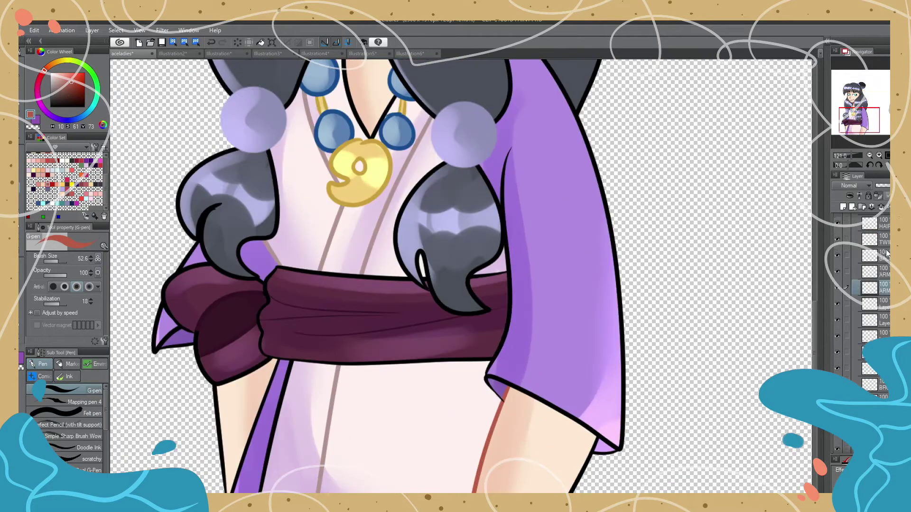
Step: Recolour the purple sleeve's hem lines darker purple and tidy the line work with the Hard eraser
alt+click(180, 256)
scroll(164, 340, down, 2)
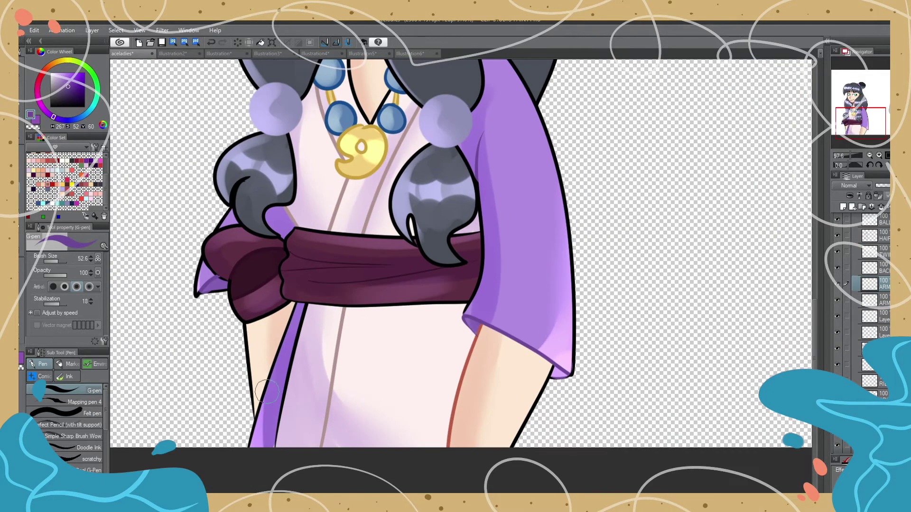
scroll(204, 332, up, 3)
key(e)
scroll(486, 262, down, 3)
scroll(486, 262, up, 3)
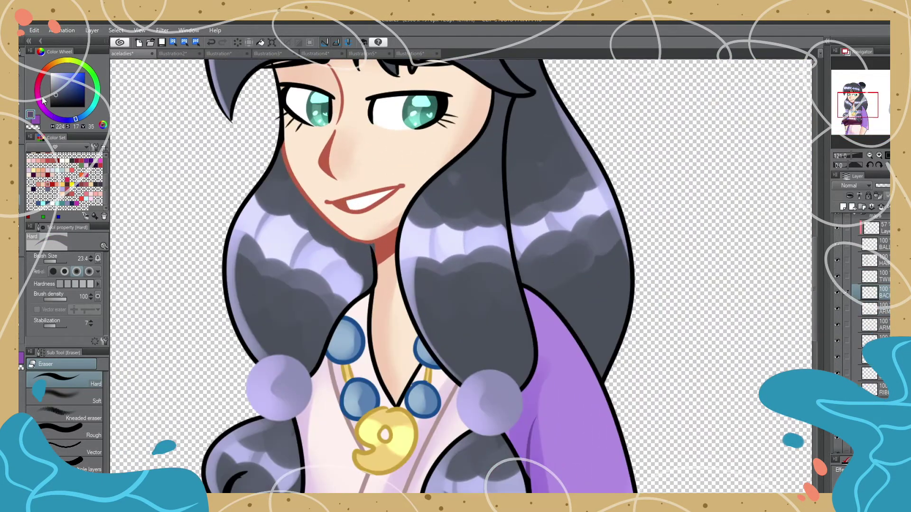
Step: Recolour the inner hair lines around the fringe, locks and tied tails dark navy with the G-pen
key(p)
scroll(625, 134, down, 1)
ctrl+shift+click(418, 144)
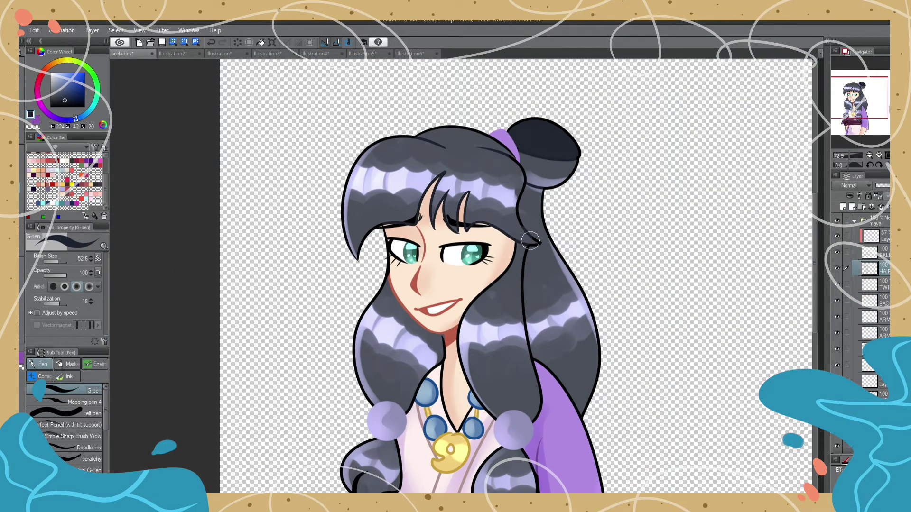
scroll(522, 245, down, 3)
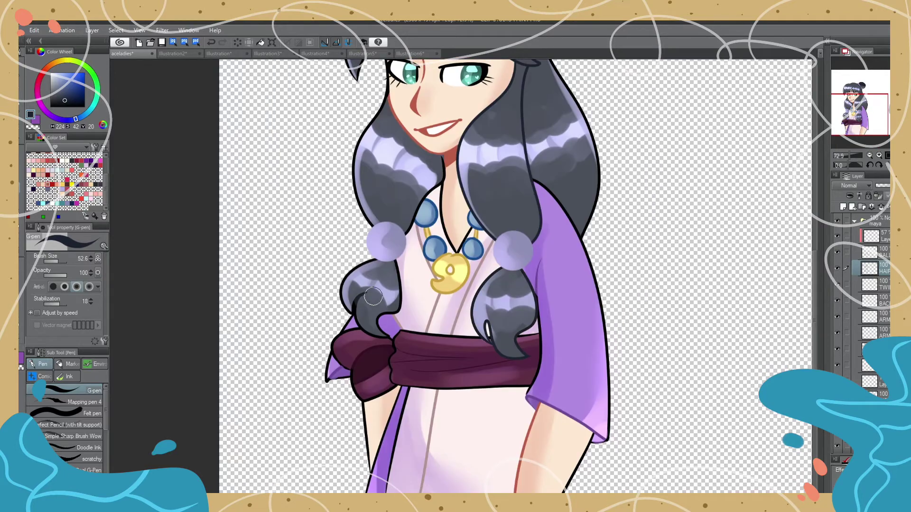
scroll(373, 297, up, 5)
scroll(886, 308, down, 3)
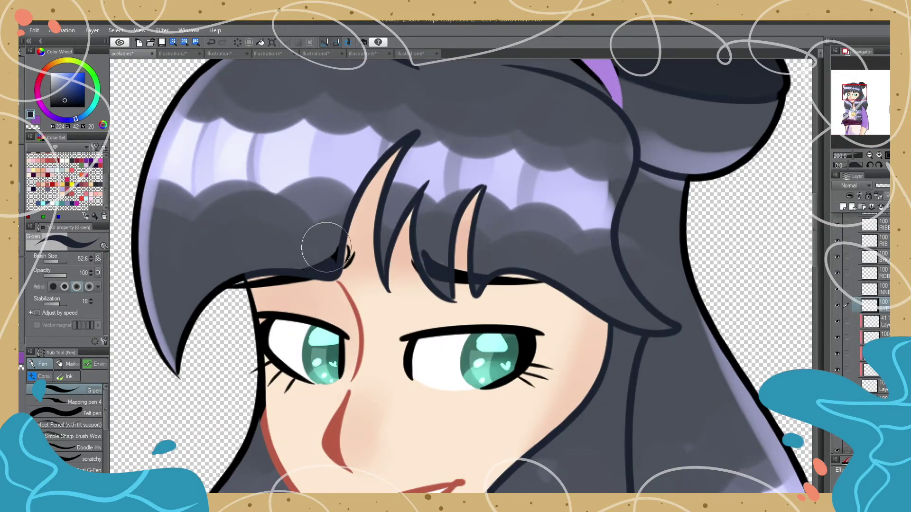
Step: Paint soft pink blush on both cheeks below the eyes
scroll(325, 256, down, 5)
scroll(379, 214, up, 4)
click(469, 216)
click(366, 208)
mouse_move(367, 208)
mouse_down()
mouse_move(470, 216)
mouse_move(447, 216)
mouse_up()
scroll(460, 275, down, 4)
scroll(352, 177, up, 3)
Step: Draw thin dark grey flyaway strands outside the hair's outline on a new layer with the G-pen
alt+click(353, 177)
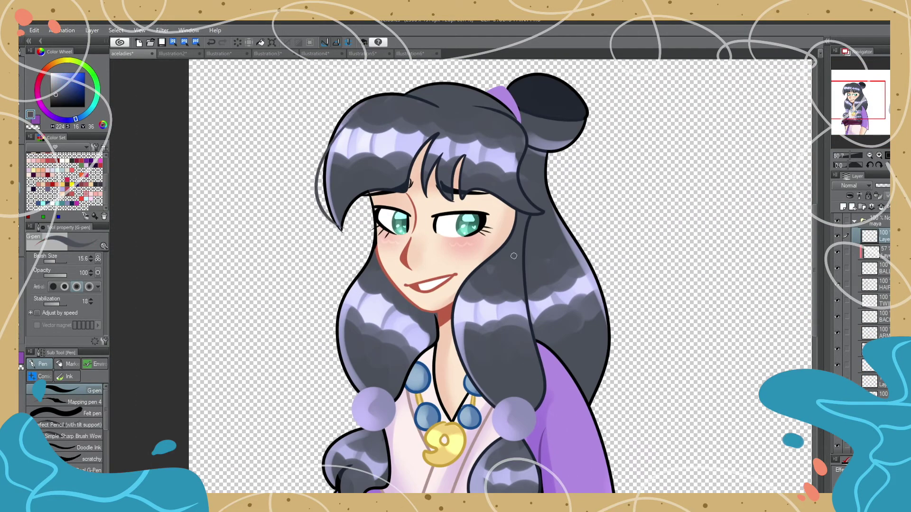
scroll(608, 269, down, 3)
scroll(427, 238, up, 3)
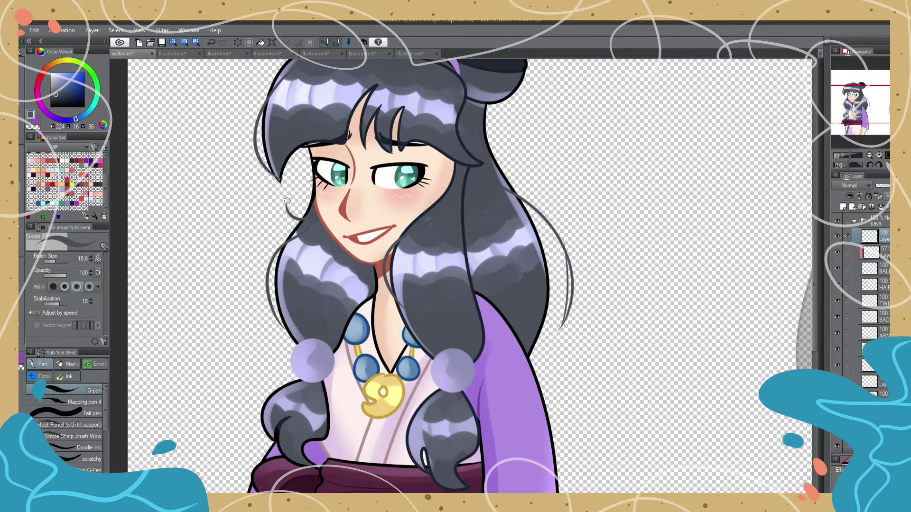
Step: Open the mia folder and draw loose brown flyaway strands around her hair with the G-pen
scroll(317, 120, down, 3)
click(855, 250)
scroll(683, 138, up, 3)
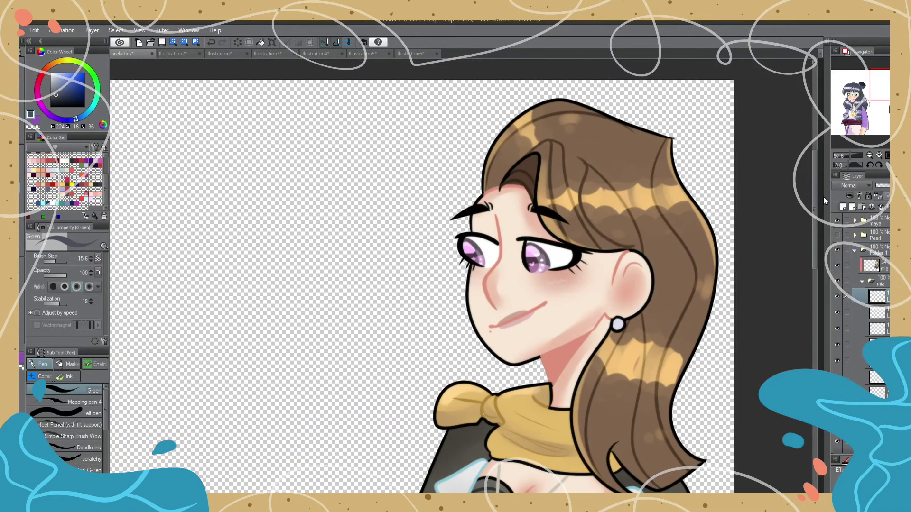
scroll(665, 148, down, 3)
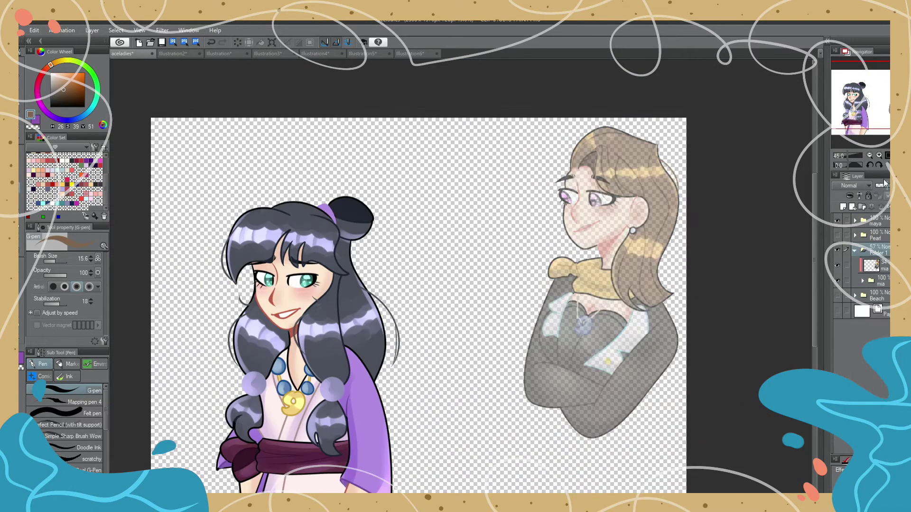
click(856, 250)
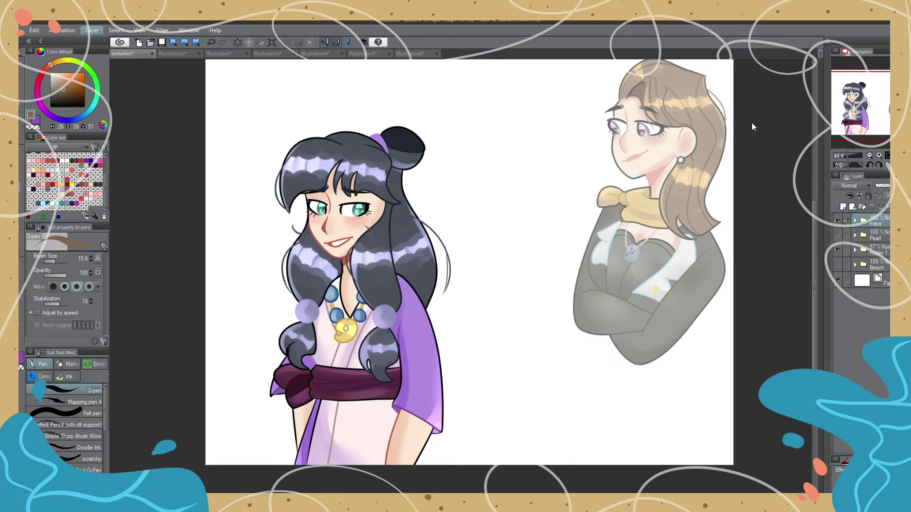
Step: Create a merged copy of the maya folder as a single layer above it
key(ctrl+shift+alt+e)
scroll(374, 293, up, 1)
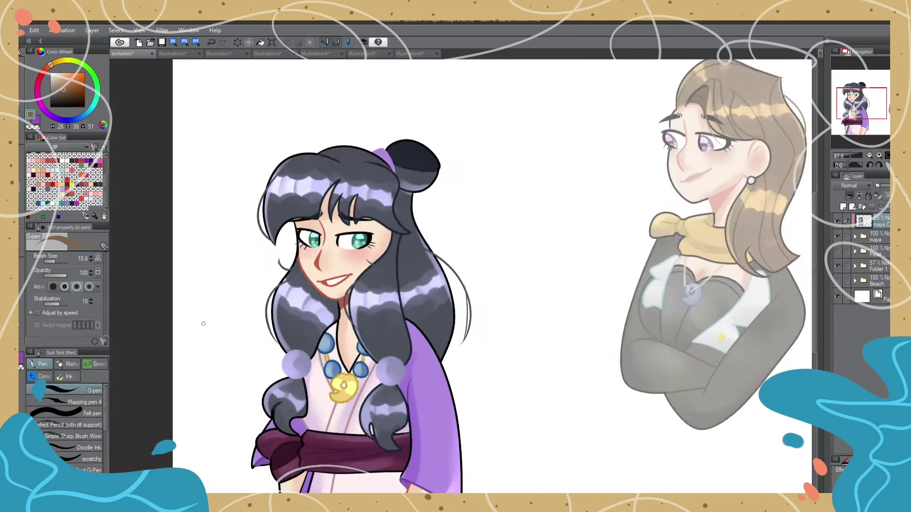
Step: Open the third character's folder and ink her eyebrows and closed smiling eyes in black on a new layer
click(855, 251)
scroll(481, 204, up, 4)
scroll(481, 204, up, 2)
alt+click(134, 173)
key(ctrl+shift+n)
drag(432, 240, 540, 250)
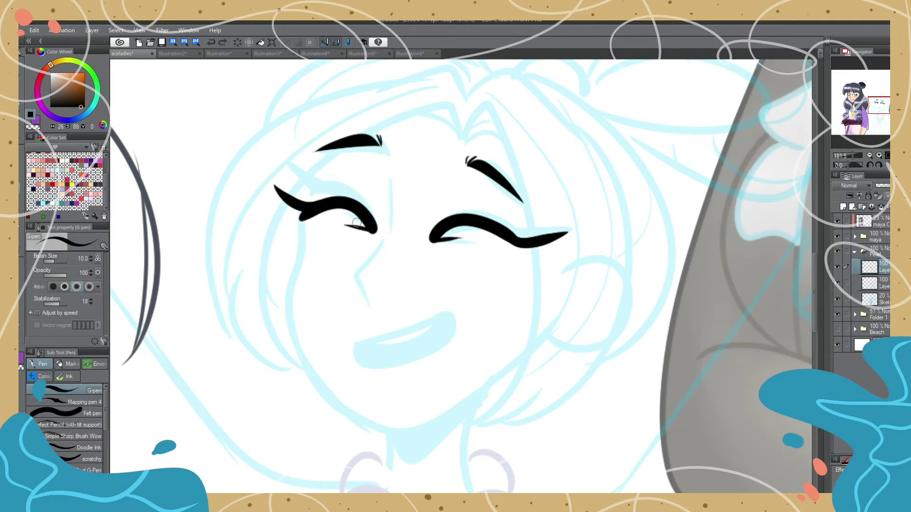
Step: Ink the nose and black-filled open mouth over the sketch, and outline the face and neck
key(ctrl+z)
mouse_move(447, 311)
mouse_down()
mouse_move(355, 340)
mouse_move(455, 310)
mouse_up()
scroll(390, 322, up, 3)
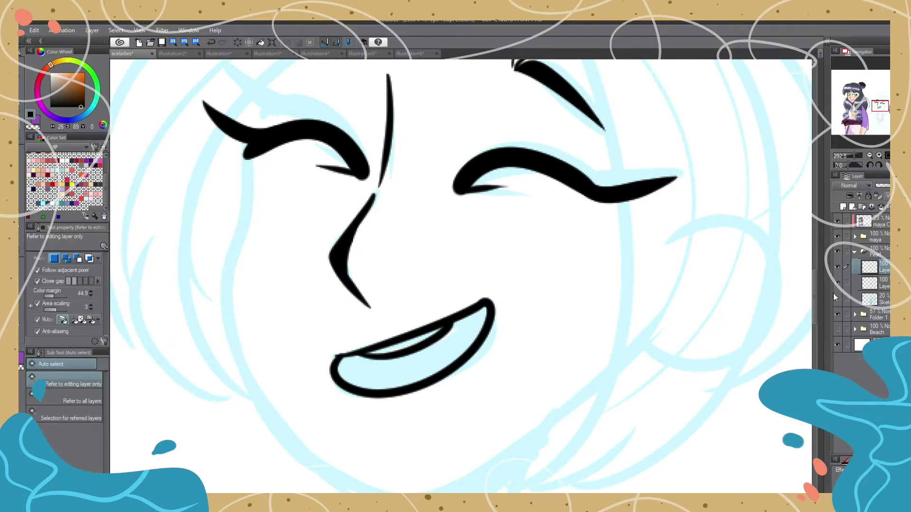
click(360, 355)
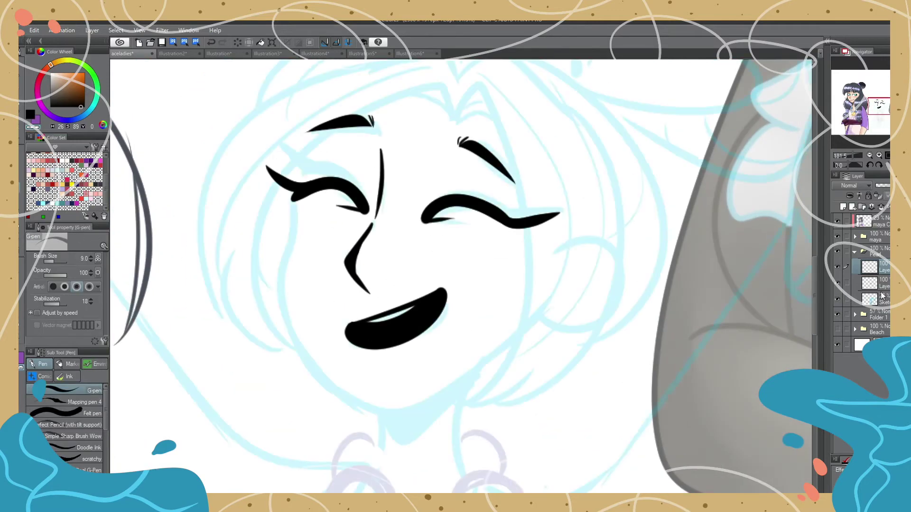
scroll(306, 194, down, 3)
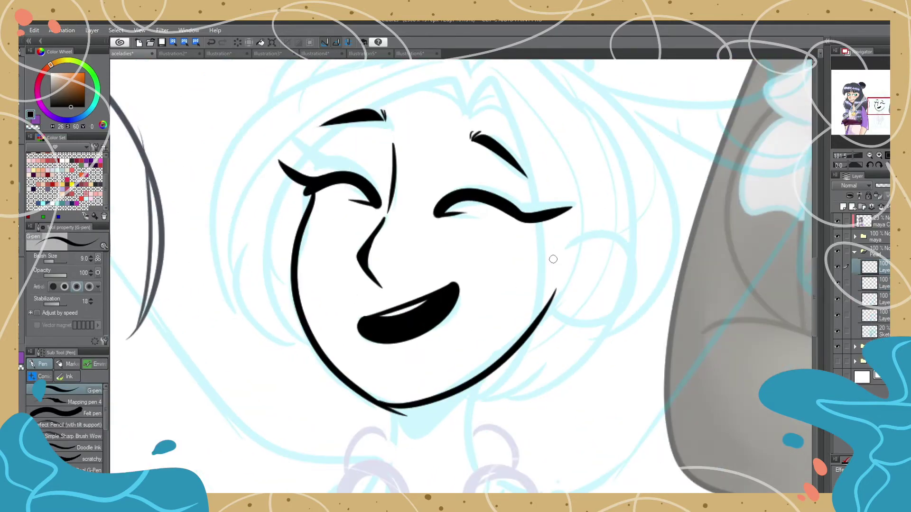
scroll(563, 264, down, 3)
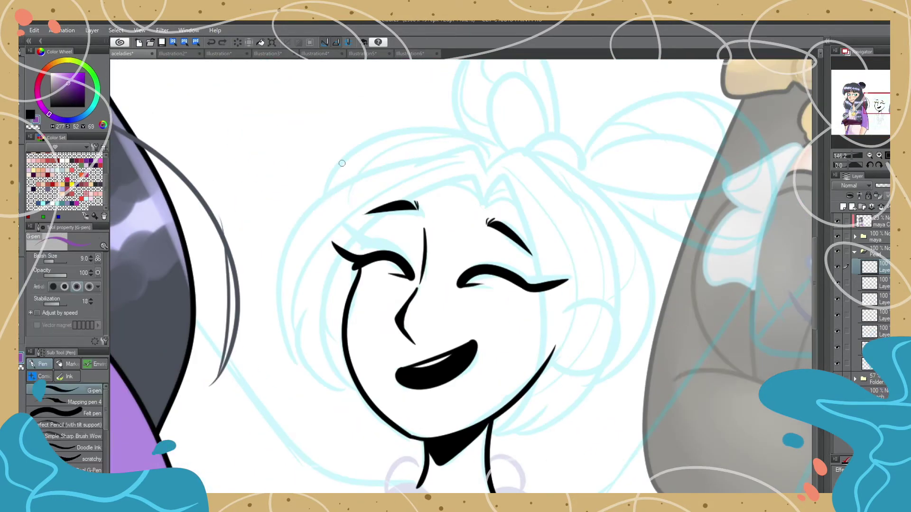
Step: Outline the fringe, side locks and back of the third character's hair in purple with the G-pen
drag(489, 171, 259, 333)
drag(298, 297, 294, 381)
drag(284, 315, 351, 406)
drag(471, 212, 460, 441)
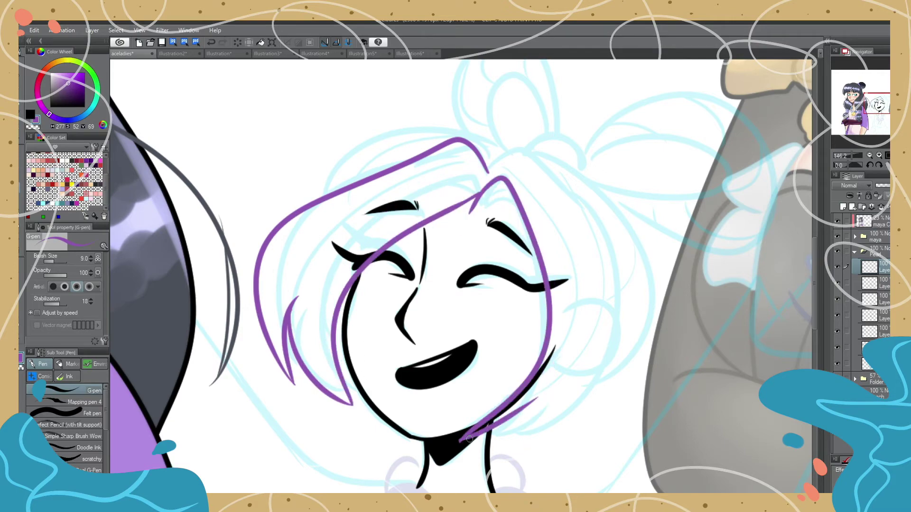
drag(571, 179, 474, 434)
key(ctrl+alt+0)
drag(438, 186, 496, 195)
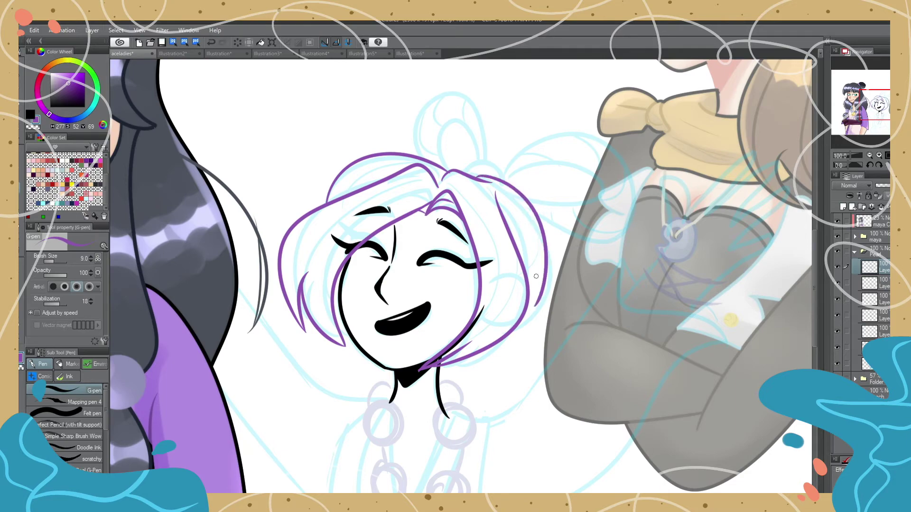
Step: Sample light lilac from the reference illustration and draw the hair tie at the base of the hair loops
click(218, 53)
click(182, 53)
alt+click(468, 224)
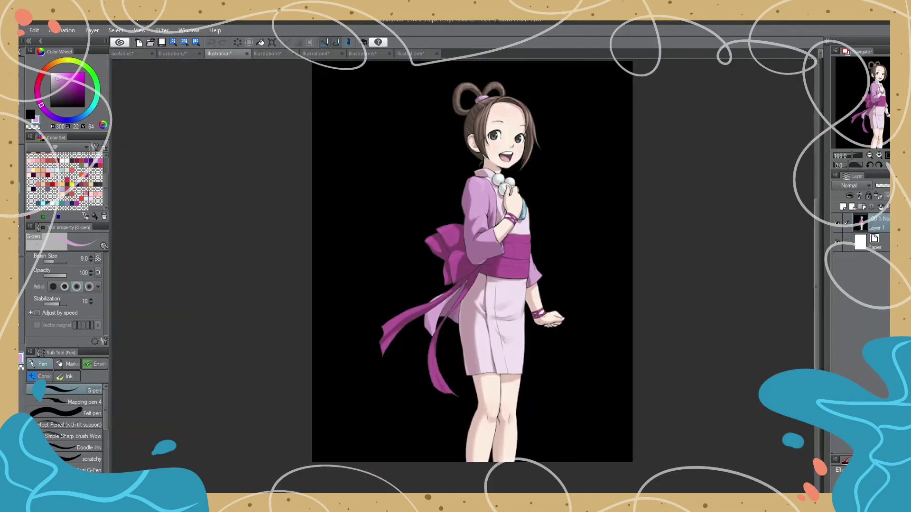
click(122, 53)
Step: Consult the reference illustrations and ink the robe's crossed collar in black below the neck
click(869, 283)
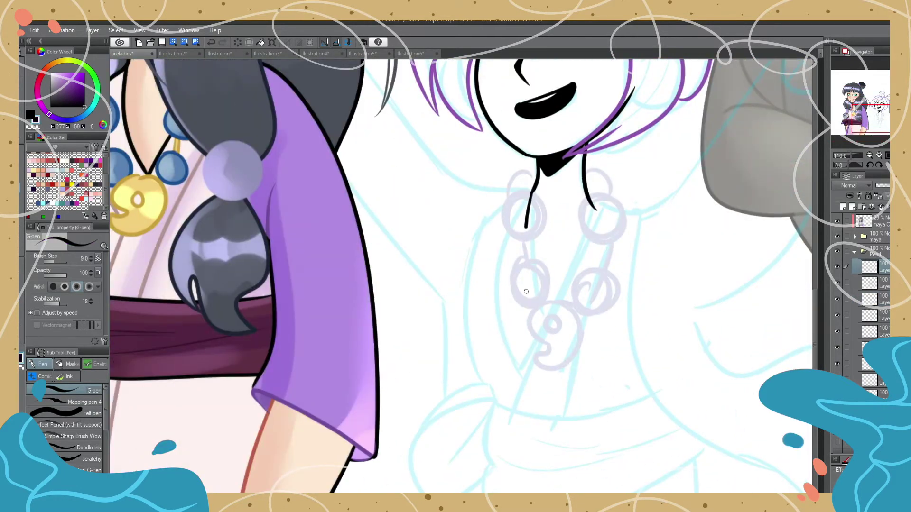
drag(873, 106, 861, 128)
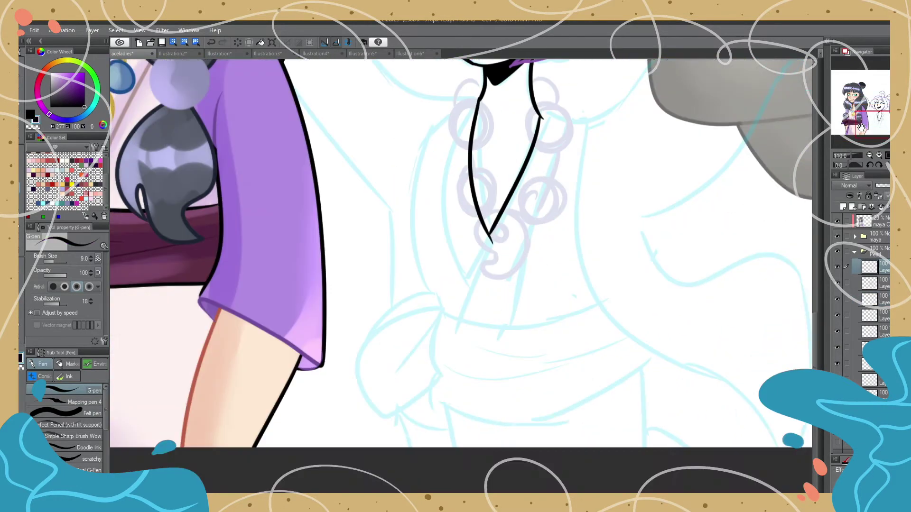
click(268, 53)
click(316, 53)
click(268, 53)
click(122, 53)
drag(504, 150, 410, 477)
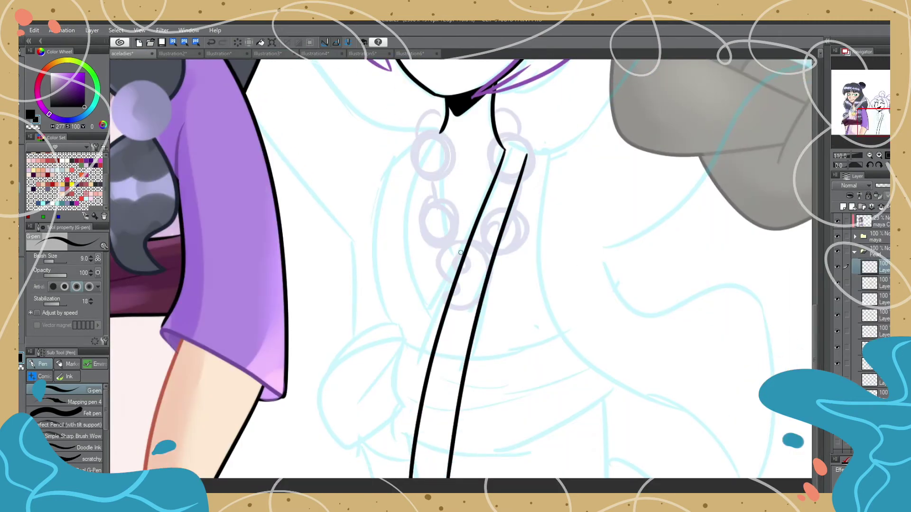
drag(445, 267, 450, 281)
Step: Ink the waist sash with its folds and side bow, plus the robe's side and skirt lines
key(ctrl+minus)
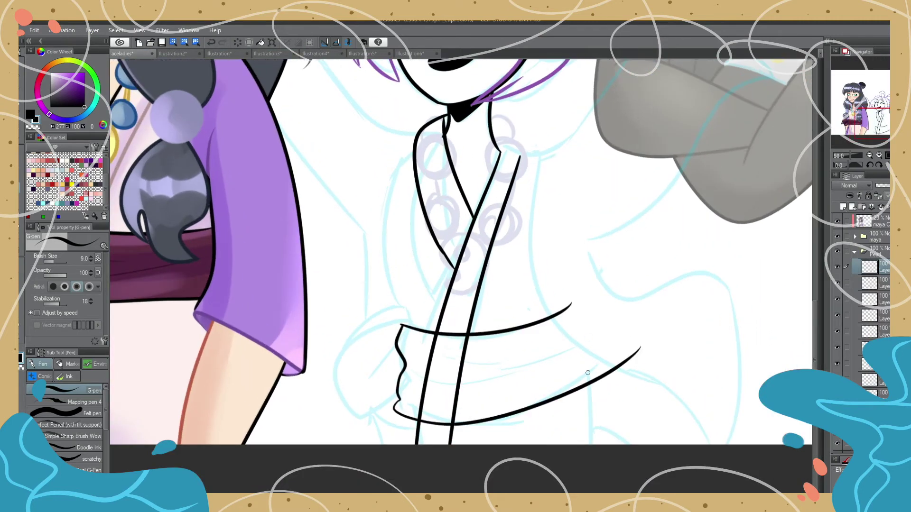
drag(404, 323, 343, 324)
key(ctrl+minus)
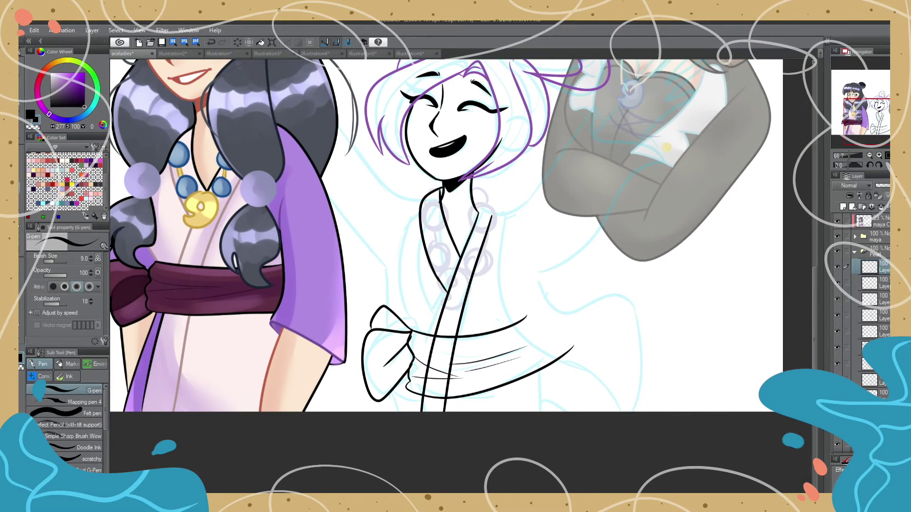
scroll(484, 323, down, 3)
drag(517, 355, 553, 413)
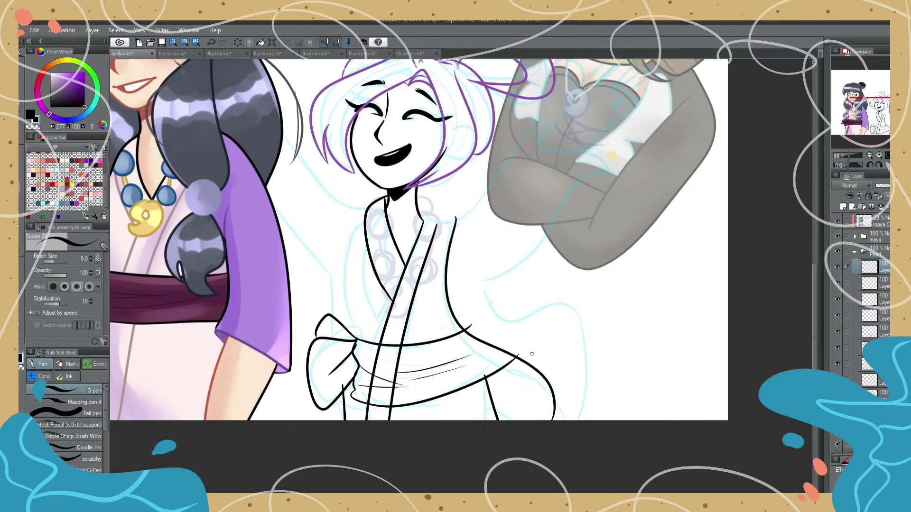
Step: Ink the wide flowing sleeves on both sides of the robe in black
drag(487, 269, 560, 308)
scroll(338, 293, up, 1)
scroll(358, 225, up, 3)
drag(458, 324, 350, 193)
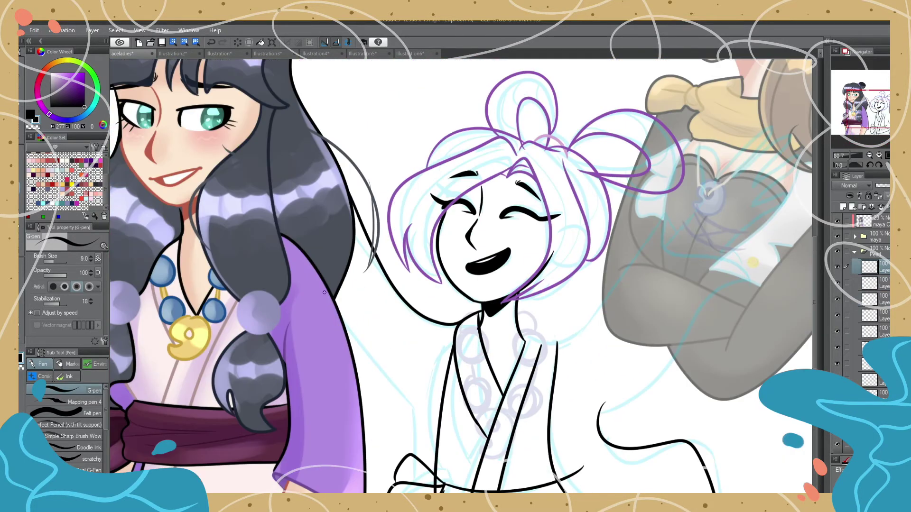
scroll(436, 409, down, 1)
scroll(361, 261, up, 1)
mouse_move(421, 308)
mouse_down()
mouse_move(522, 209)
mouse_move(591, 260)
mouse_up()
scroll(591, 261, down, 2)
scroll(521, 265, up, 3)
Step: Ink the raised forearm and open waving hand on a separate layer, undoing and redoing strokes to compare them
click(873, 283)
drag(454, 247, 420, 322)
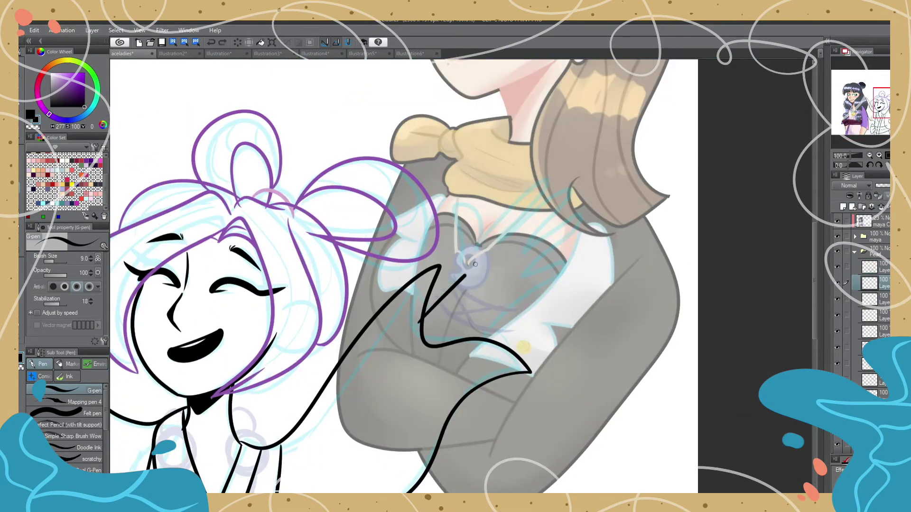
scroll(508, 292, up, 2)
key(ctrl+z)
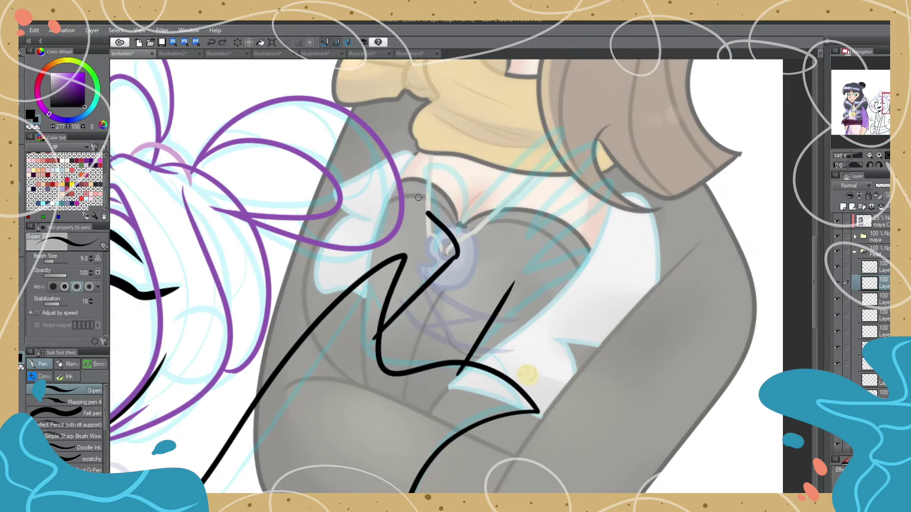
key(ctrl+y)
key(ctrl+y)
key(ctrl+z)
key(ctrl+z)
key(ctrl+y)
key(ctrl+z)
key(ctrl+y)
key(ctrl+y)
key(ctrl+y)
scroll(521, 288, down, 5)
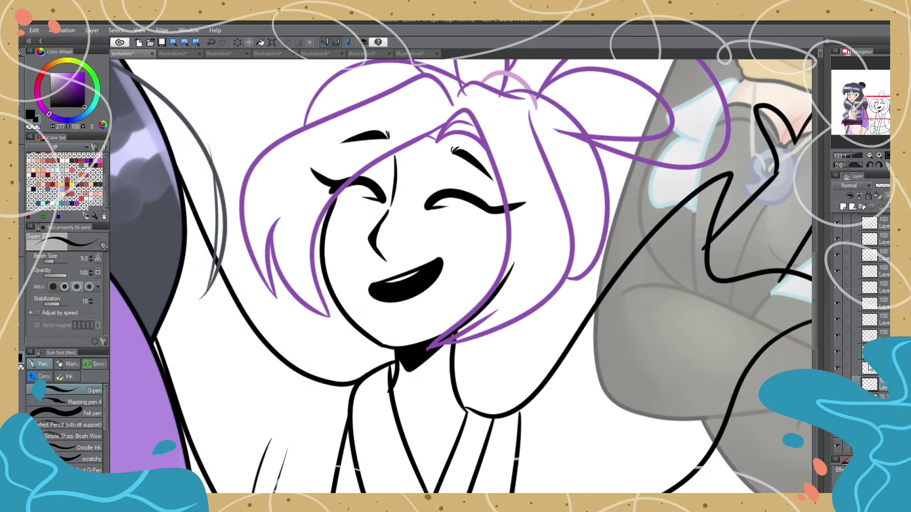
Step: Erase the overlapping line ends around the neck, collar and shoulders with the Hard eraser
click(833, 369)
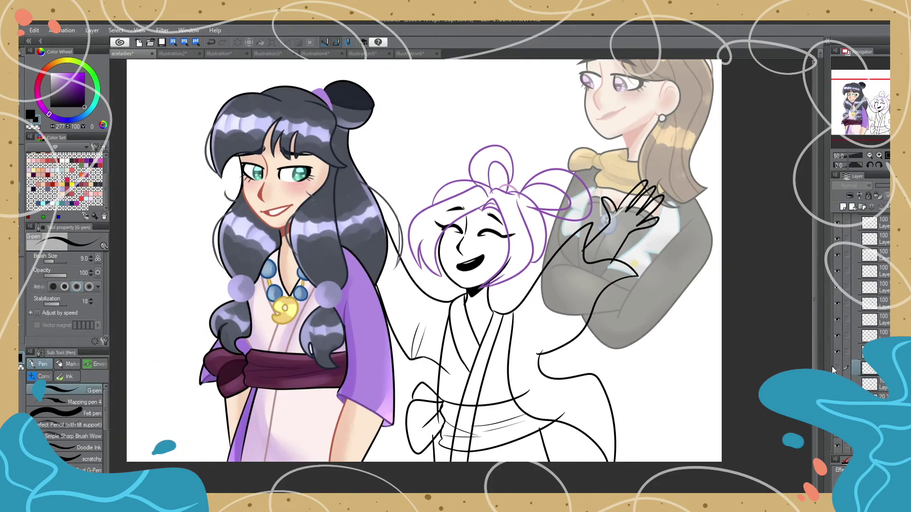
key(ctrl+plus)
key(ctrl+plus)
key(ctrl+plus)
key(e)
click(834, 335)
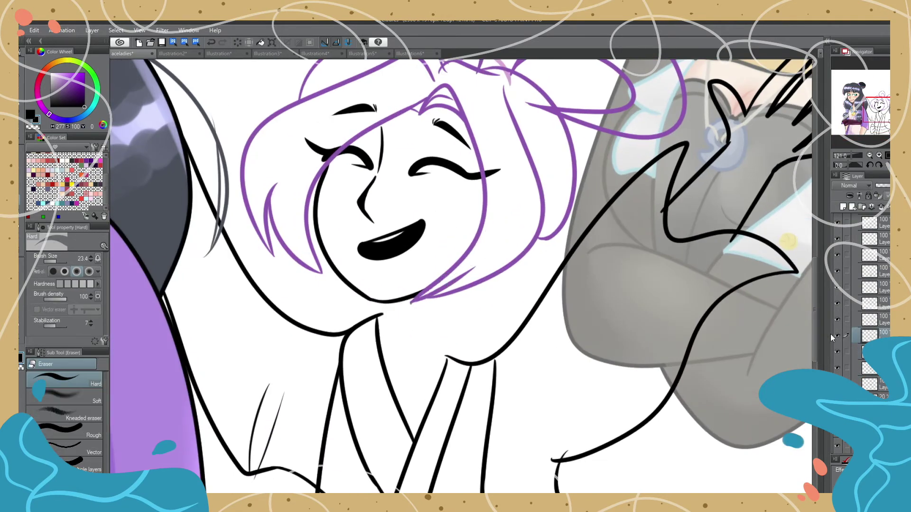
key(ctrl+plus)
scroll(372, 314, down, 5)
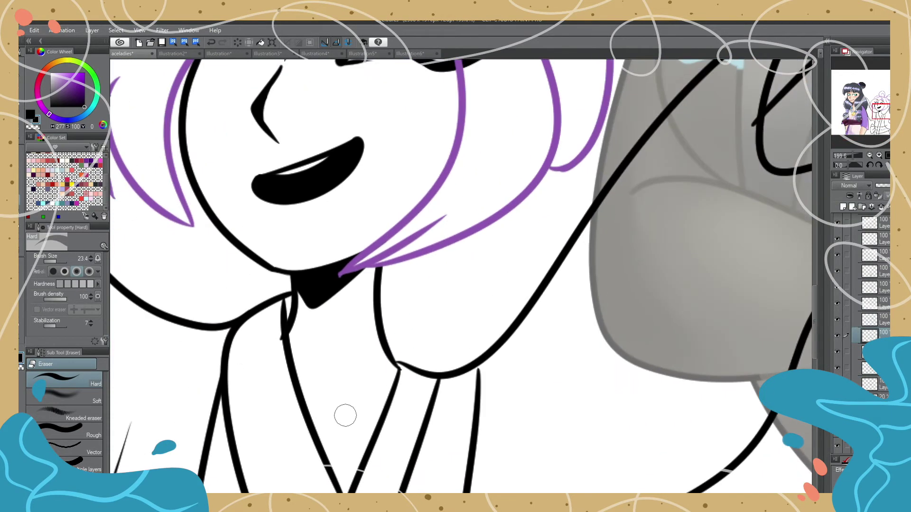
scroll(422, 150, up, 4)
scroll(324, 210, down, 4)
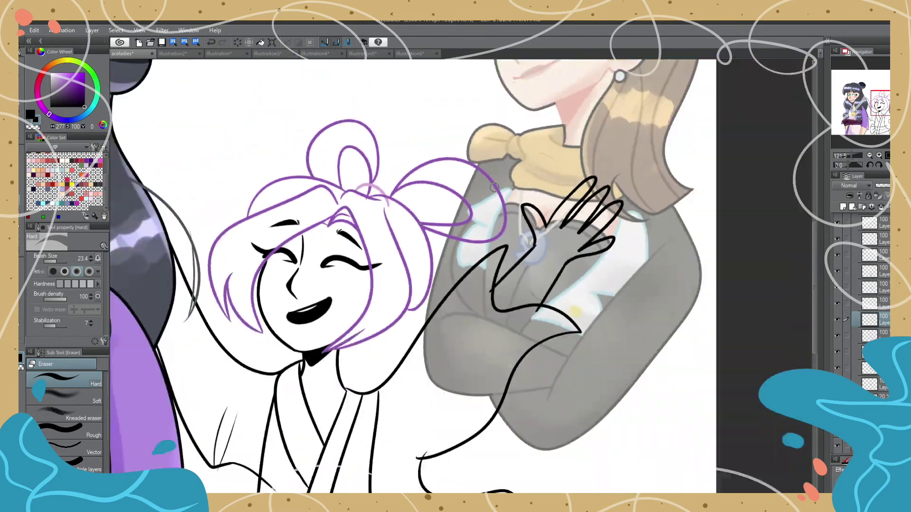
Step: Erase the stray face lines that overlap the purple hair outline
scroll(291, 175, up, 3)
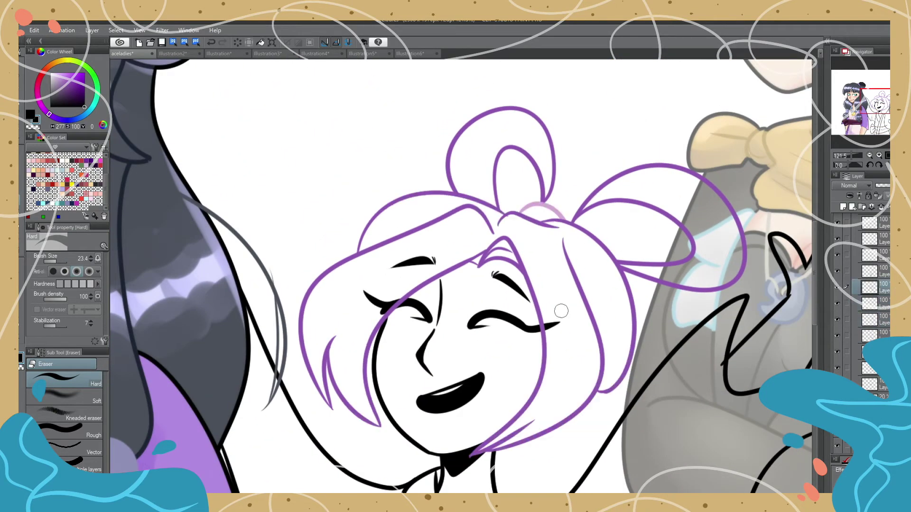
scroll(561, 311, down, 3)
scroll(453, 256, up, 4)
drag(376, 380, 393, 272)
Step: Trim the robe and collar lines that run across the waist sash and its edges
scroll(380, 332, down, 4)
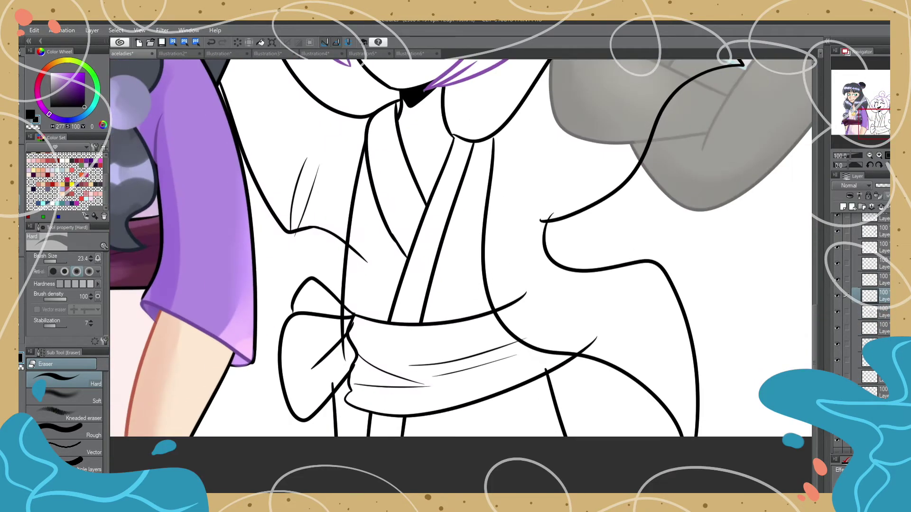
scroll(579, 296, up, 4)
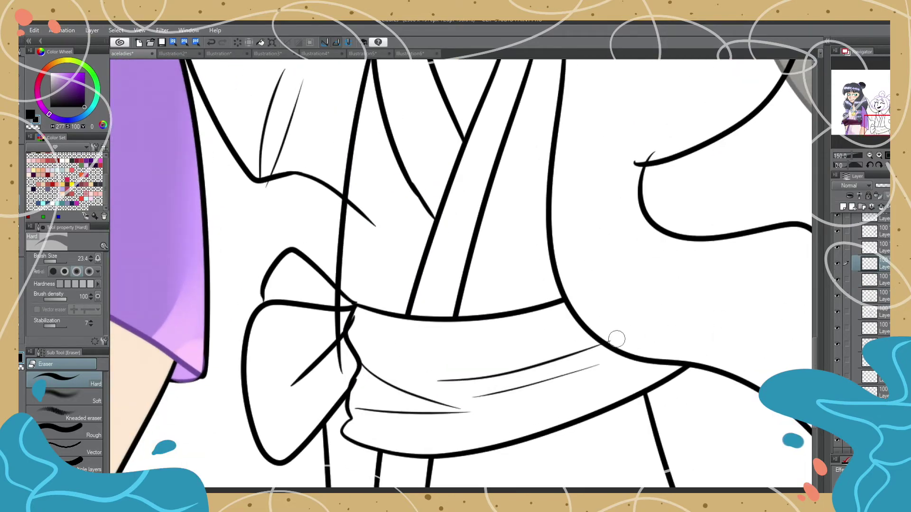
scroll(333, 348, down, 4)
scroll(864, 285, up, 3)
scroll(617, 189, up, 4)
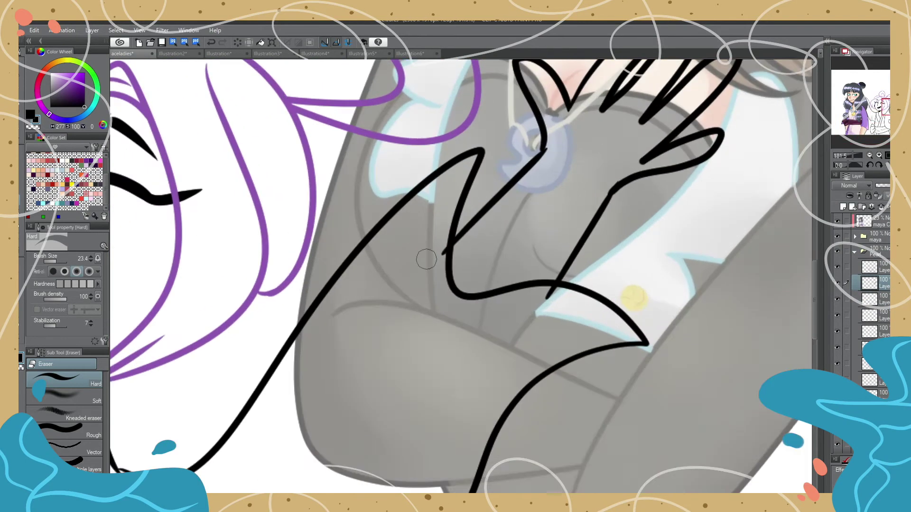
Step: Clean up the line art where the sleeves, hand and bow overlap neighbouring shapes on their separate layers
scroll(616, 190, down, 4)
click(870, 267)
scroll(324, 334, up, 4)
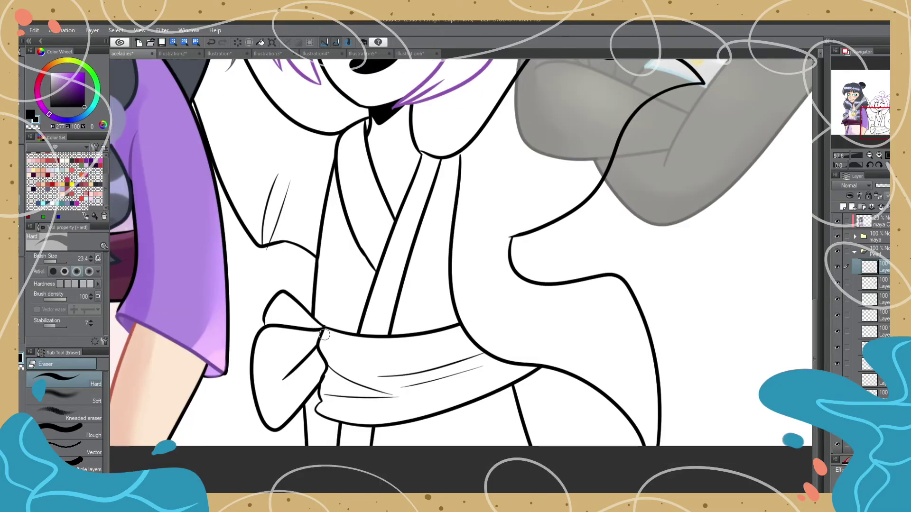
scroll(324, 335, up, 3)
click(869, 299)
scroll(463, 275, down, 5)
scroll(462, 275, up, 2)
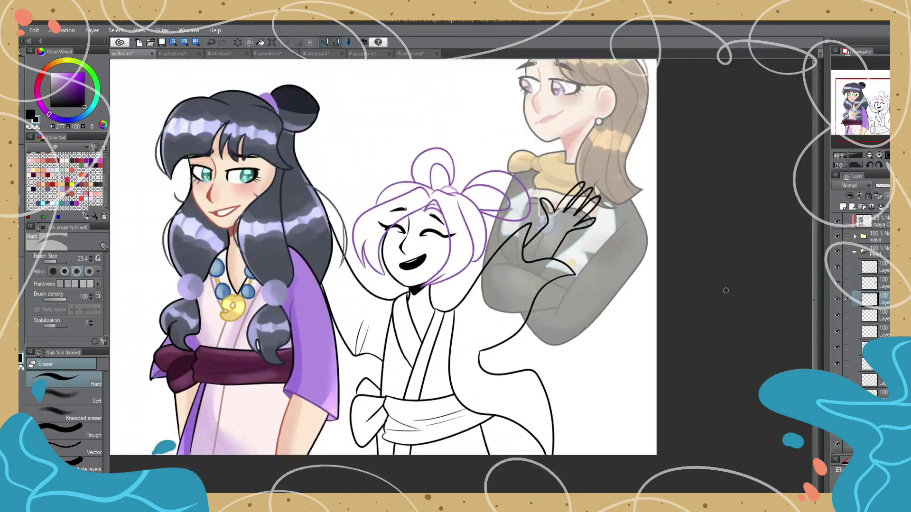
Step: Sample the dark hair colour and draw thin strand lines through maya's fringe and side locks with the G-pen
scroll(868, 284, down, 3)
scroll(303, 141, up, 2)
alt+click(303, 140)
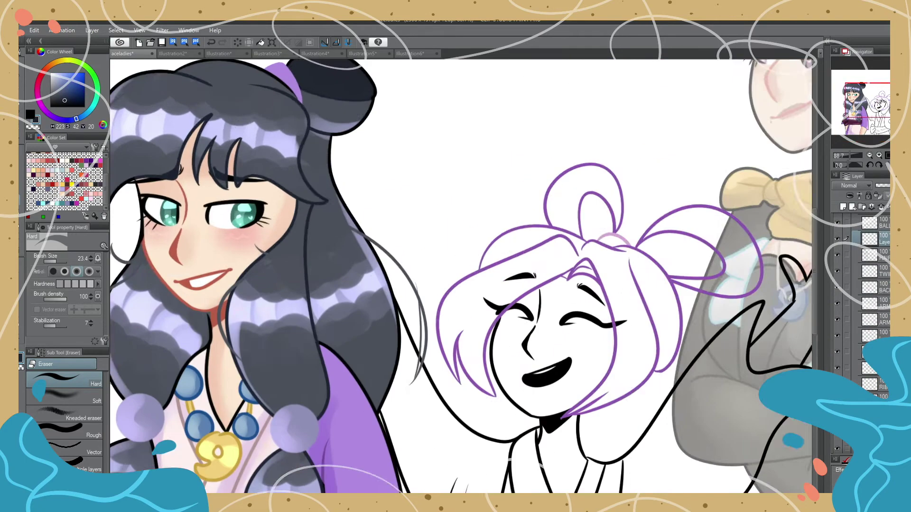
drag(165, 88, 364, 122)
key(p)
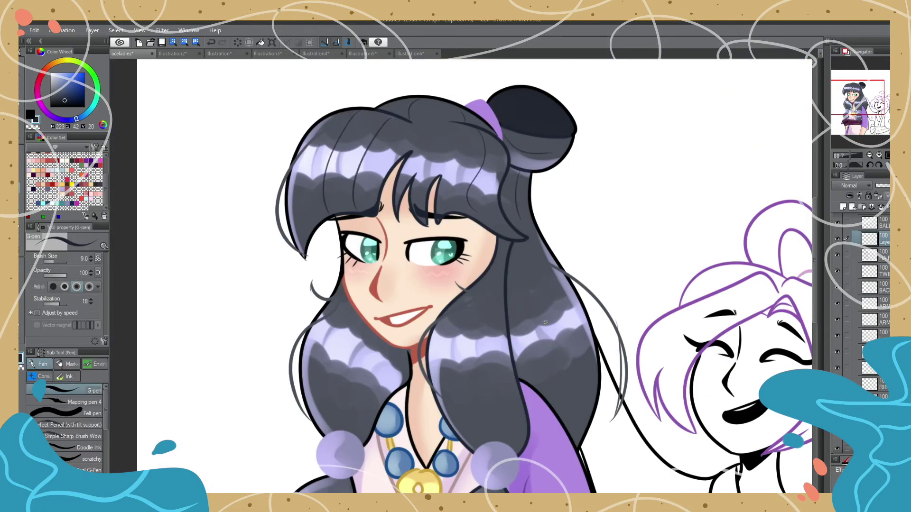
scroll(335, 423, down, 4)
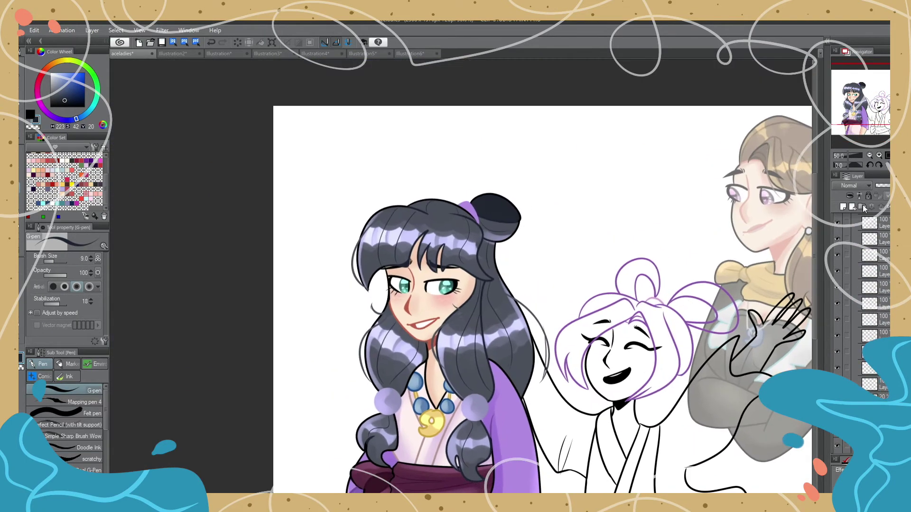
Step: Block in the third character's flat colours: pale skin, brown hair, pink robe, blue pendant and white beads
scroll(575, 313, up, 3)
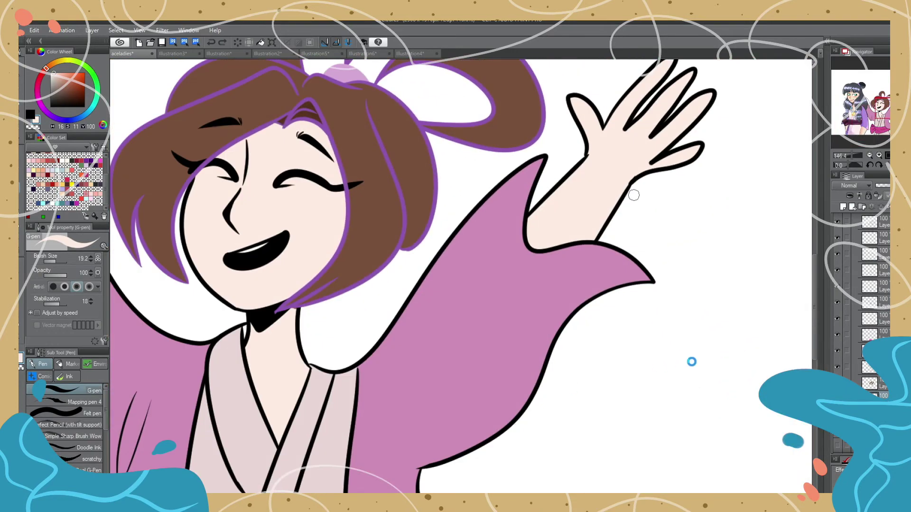
scroll(833, 283, up, 3)
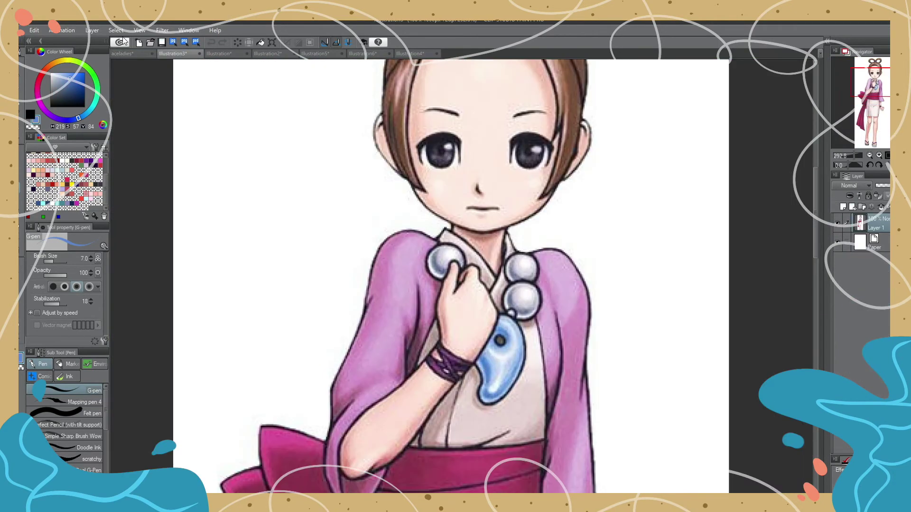
drag(340, 314, 345, 332)
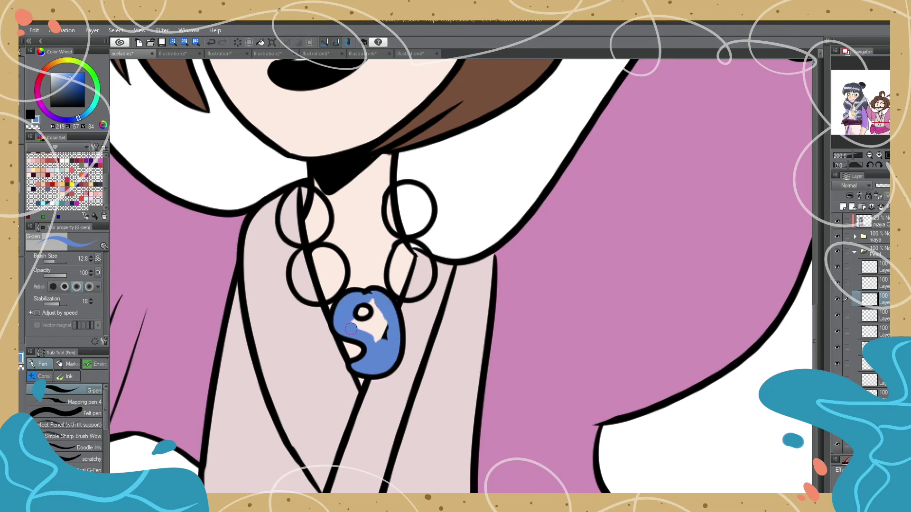
drag(291, 219, 324, 217)
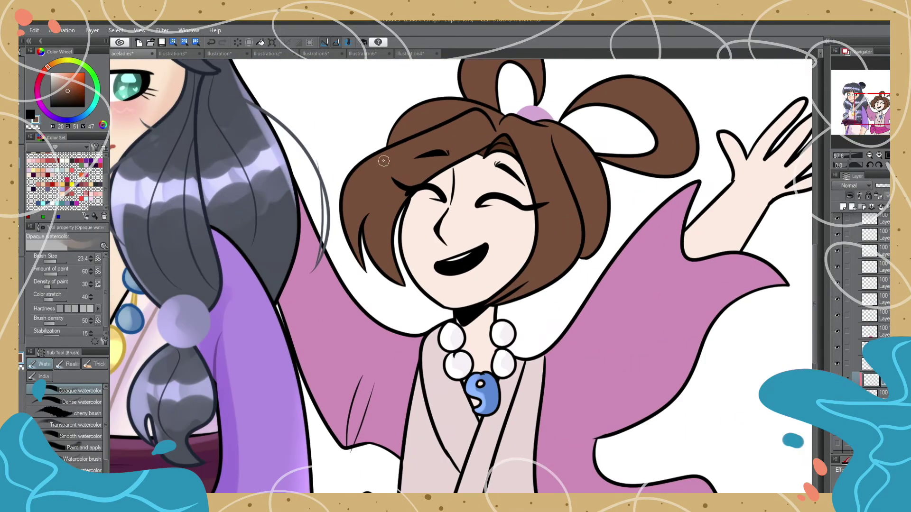
Step: Draw dark brown strand lines through the third character's hair and paint golden highlights on an Add (Glow) layer
drag(490, 130, 360, 199)
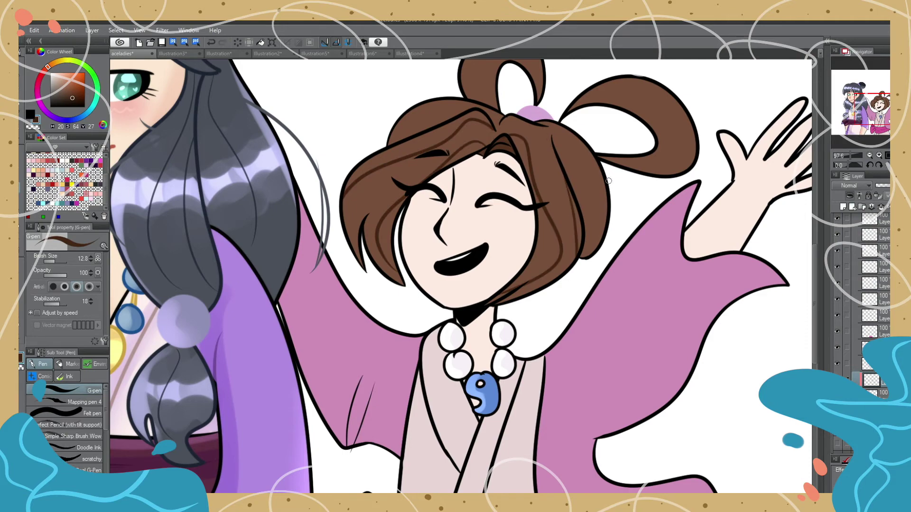
drag(482, 124, 439, 160)
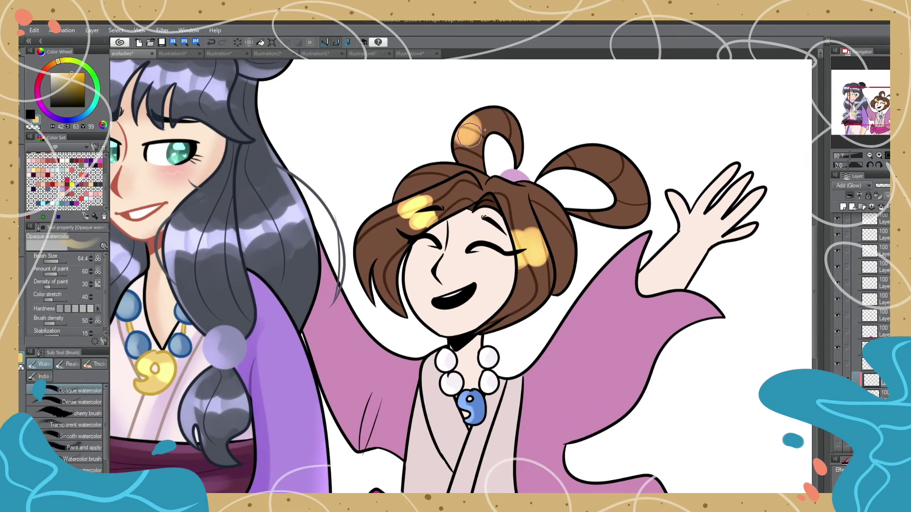
key(c)
drag(363, 234, 634, 168)
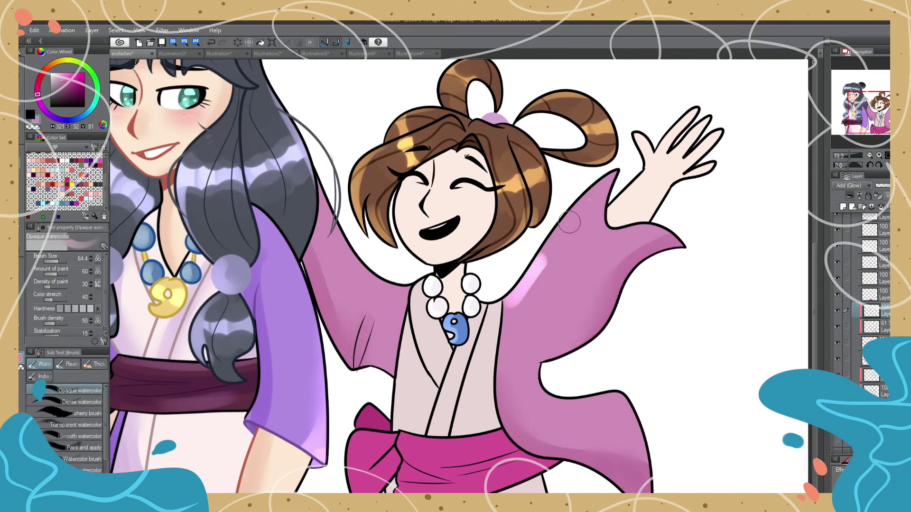
Step: Shade the edges and folds of the third character's inner kimono with lavender on a Multiply layer and blur the shadows
scroll(511, 287, down, 1)
drag(395, 284, 397, 385)
drag(382, 427, 418, 467)
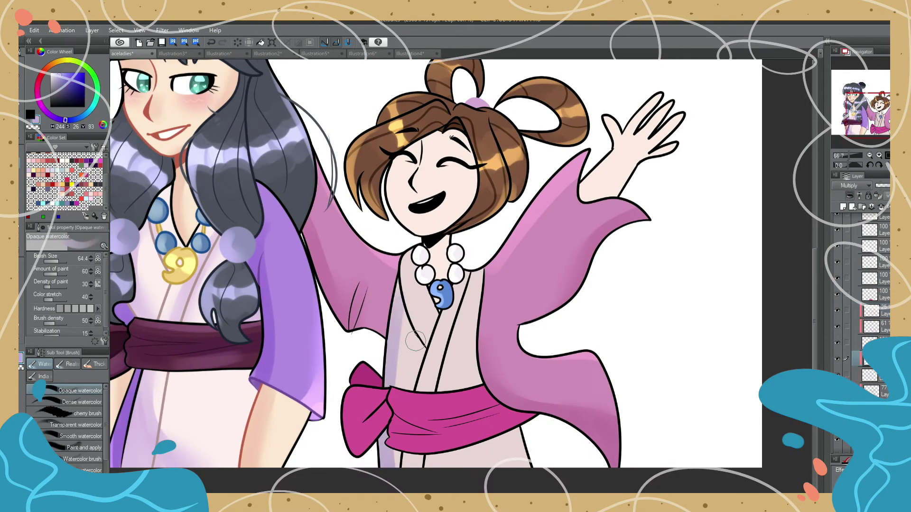
drag(427, 254, 403, 344)
drag(462, 289, 455, 322)
drag(455, 320, 429, 391)
drag(522, 427, 522, 467)
key(j)
drag(854, 156, 852, 156)
Step: Shade the third character's pink sash and bow, adding bright highlights on an Add (Glow) layer with the Opaque watercolor brush
click(871, 294)
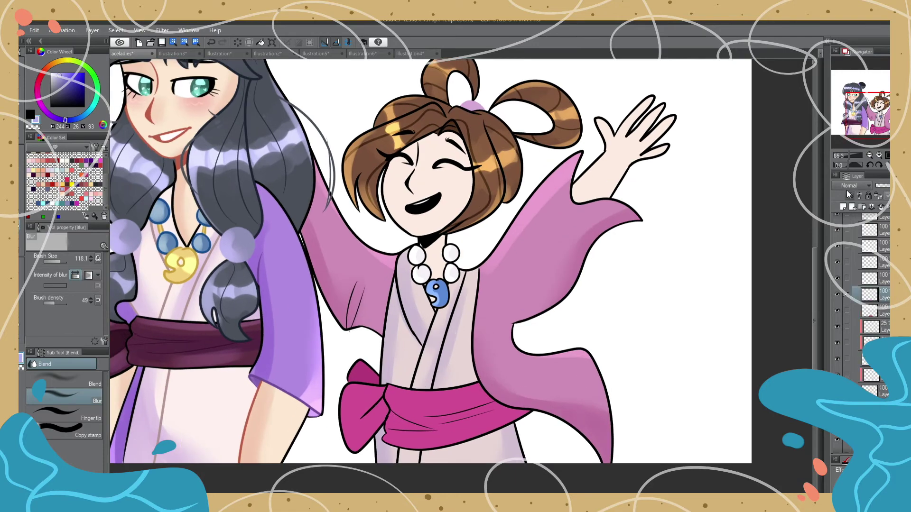
key(b)
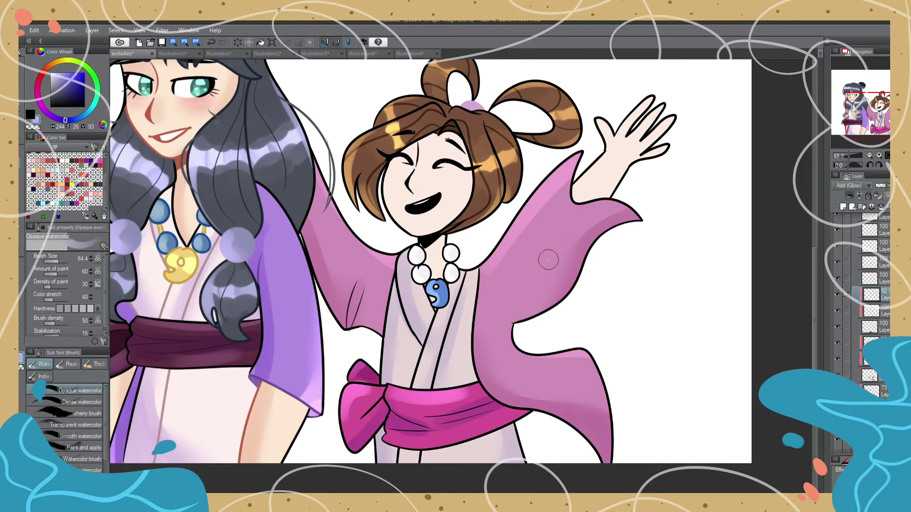
key(ctrl+minus)
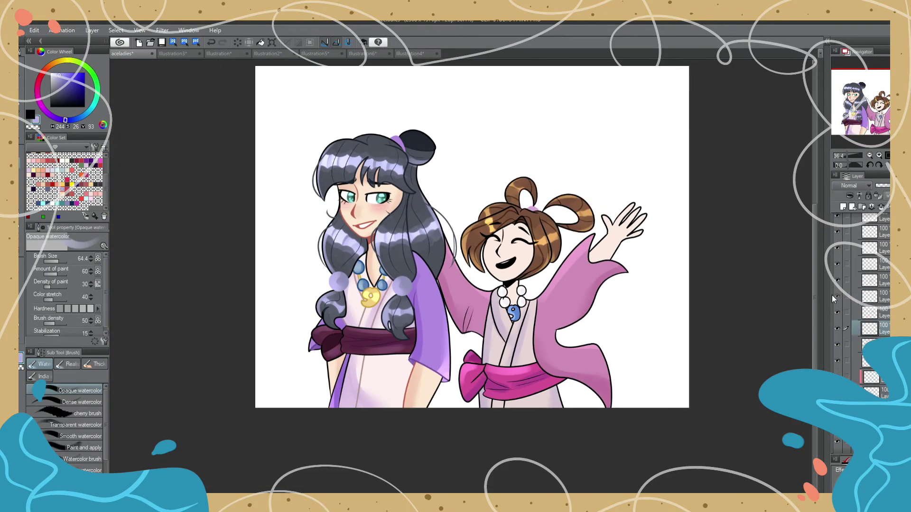
Step: Draw fold lines in the third character's robe sleeves with the G-pen and recolour the robe's inner lines dark pink
scroll(836, 254, down, 3)
scroll(545, 319, up, 5)
key(p)
drag(545, 306, 562, 338)
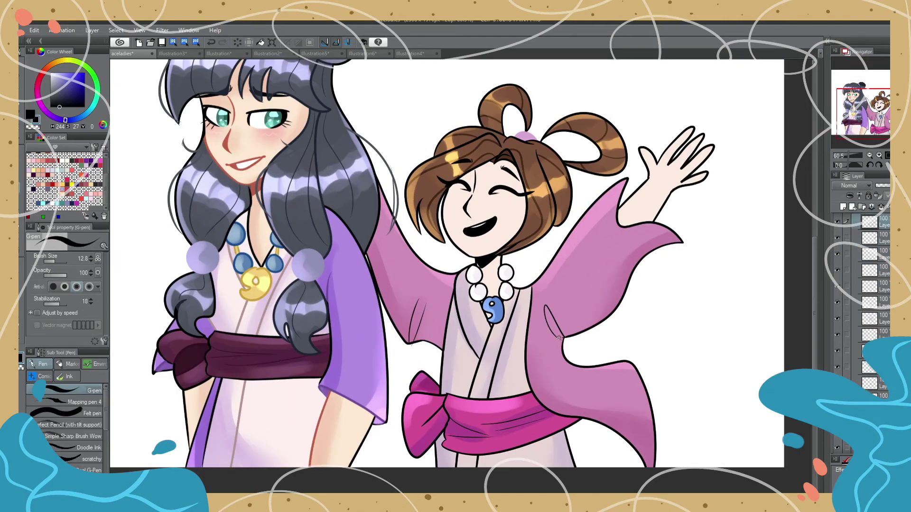
scroll(568, 370, up, 2)
click(62, 189)
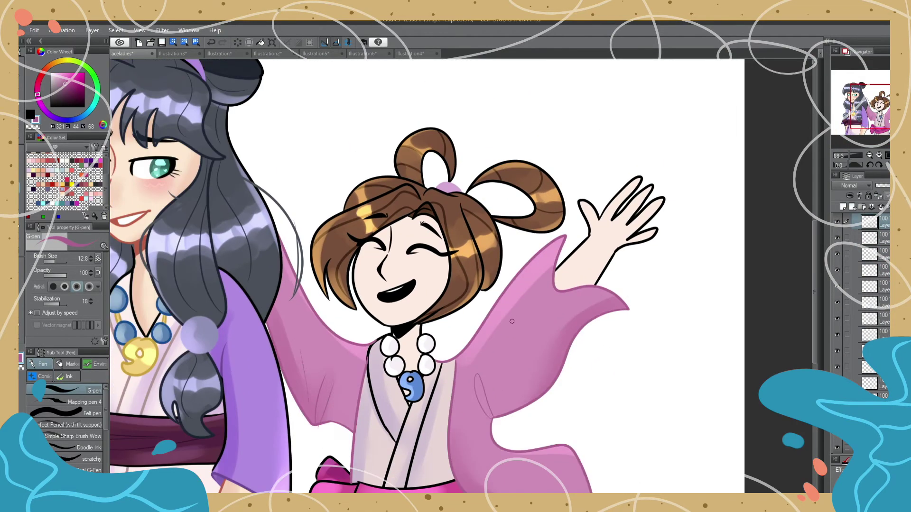
drag(487, 405, 478, 320)
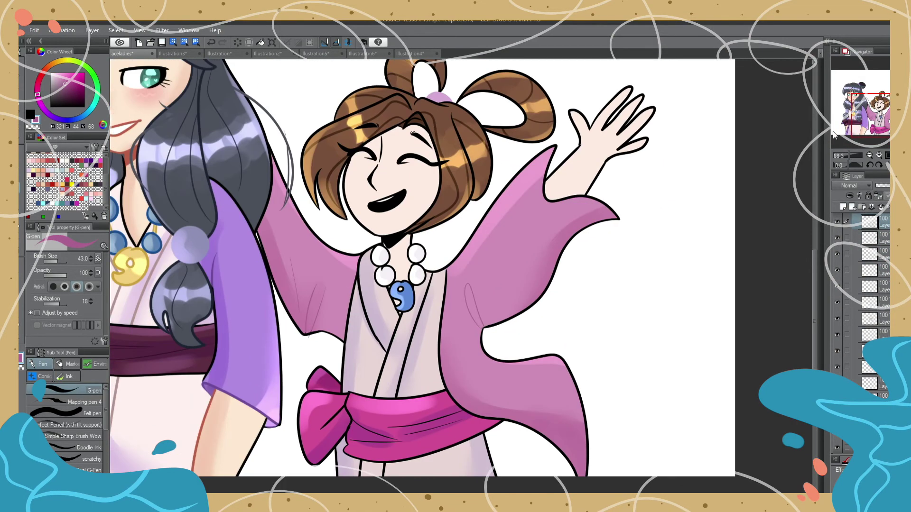
Step: Recolour the lines between the raised hand's fingers red-brown and the sash fold lines dark magenta
scroll(495, 414, down, 1)
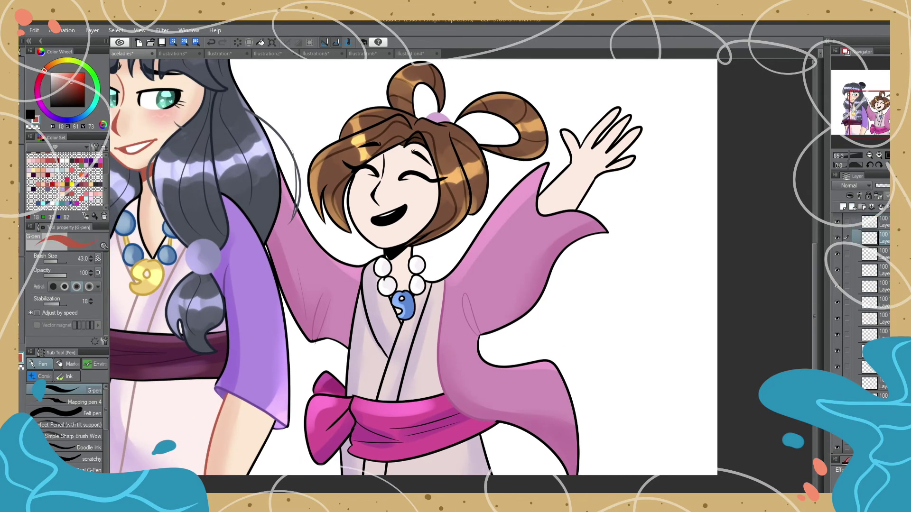
scroll(831, 283, up, 2)
click(836, 283)
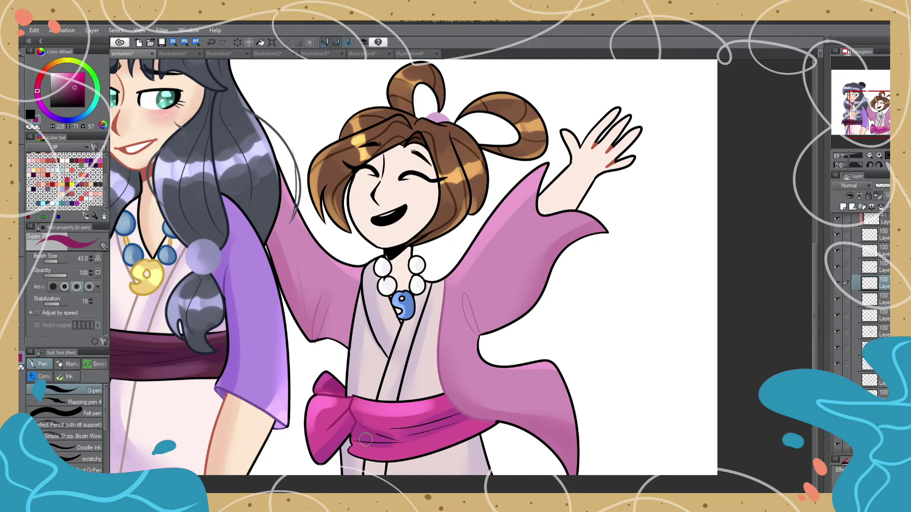
scroll(365, 439, down, 5)
scroll(365, 439, up, 6)
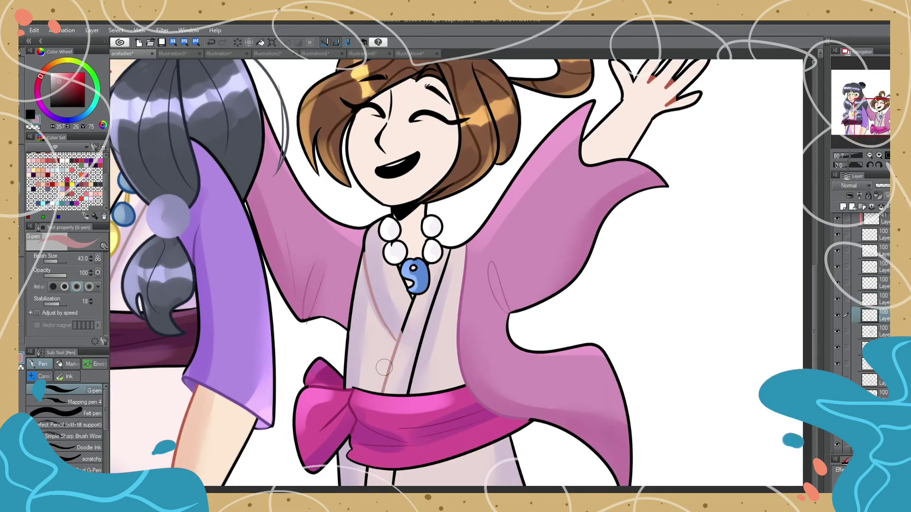
Step: Recolour the inner kimono's collar lines dusty rose and the third character's inner hair lines dark brown
scroll(529, 231, down, 3)
scroll(799, 190, up, 4)
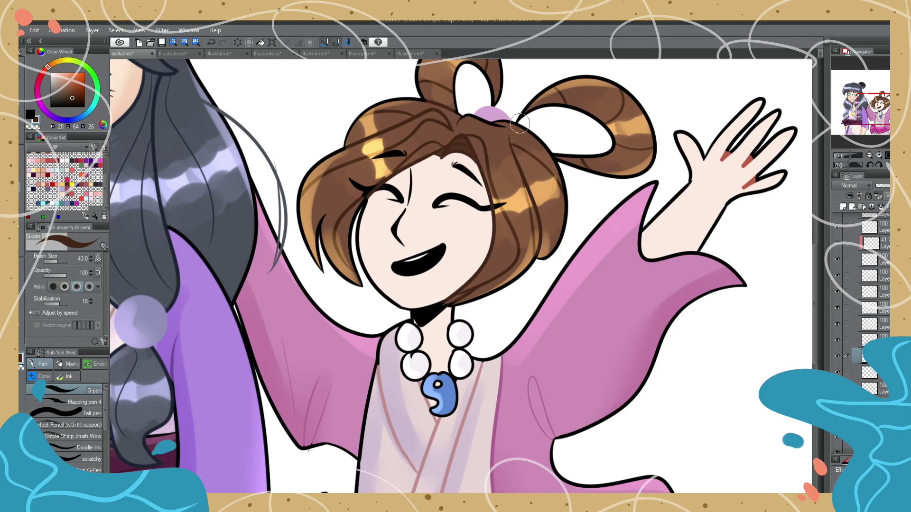
scroll(520, 124, down, 2)
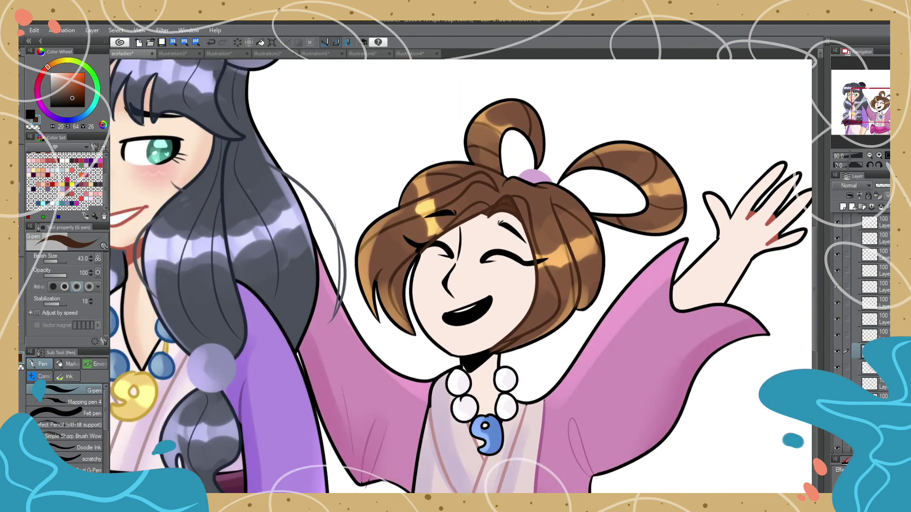
Step: Sample the hand's red-brown line colour and recolour the third character's nose, mouth and neck shadow with the G-pen
scroll(754, 209, up, 3)
alt+click(754, 209)
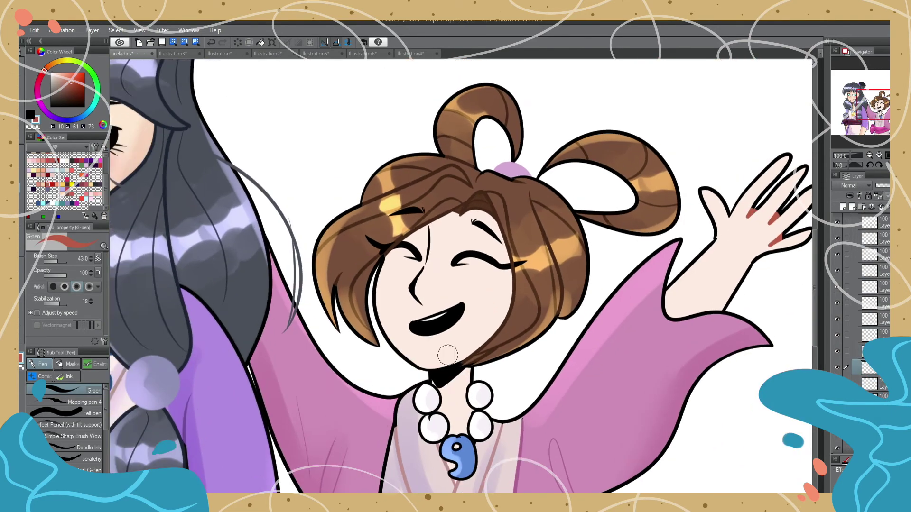
scroll(589, 292, up, 1)
scroll(589, 291, down, 2)
scroll(475, 247, down, 1)
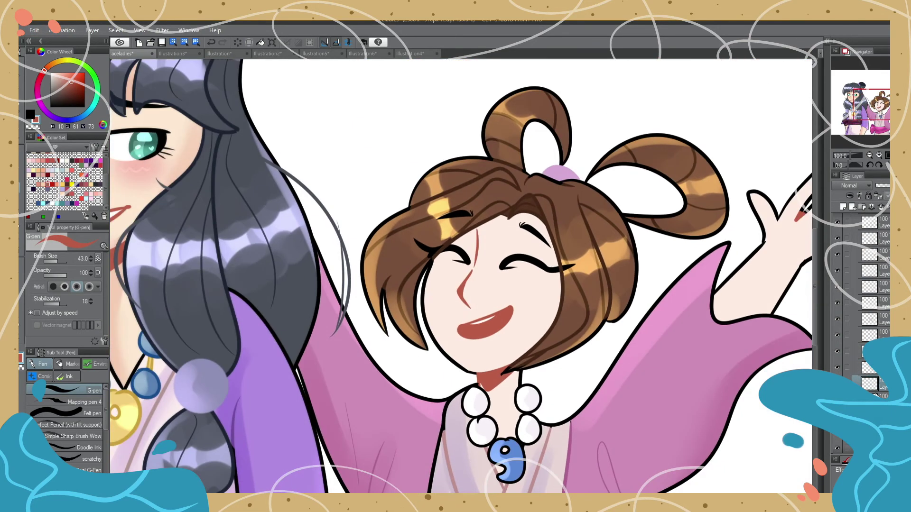
scroll(474, 247, up, 2)
scroll(474, 247, down, 3)
scroll(475, 247, up, 1)
scroll(871, 368, down, 2)
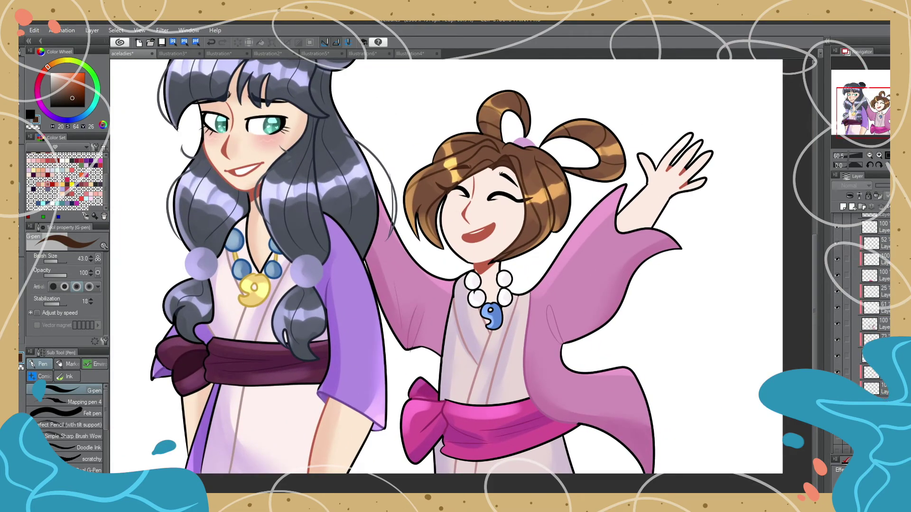
Step: Shade the third character's face, arm and palm with a warm peach tone on a Multiply layer and blur it
key(b)
alt+click(526, 228)
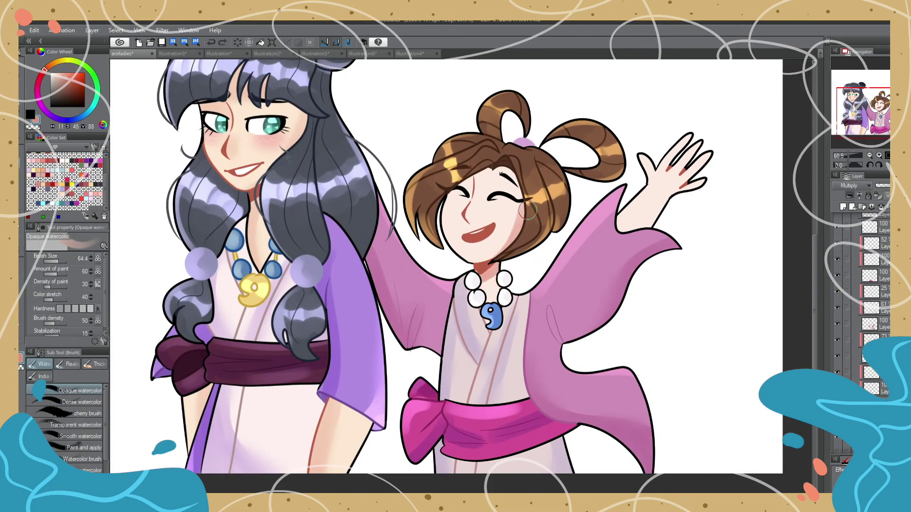
scroll(640, 164, up, 1)
key(j)
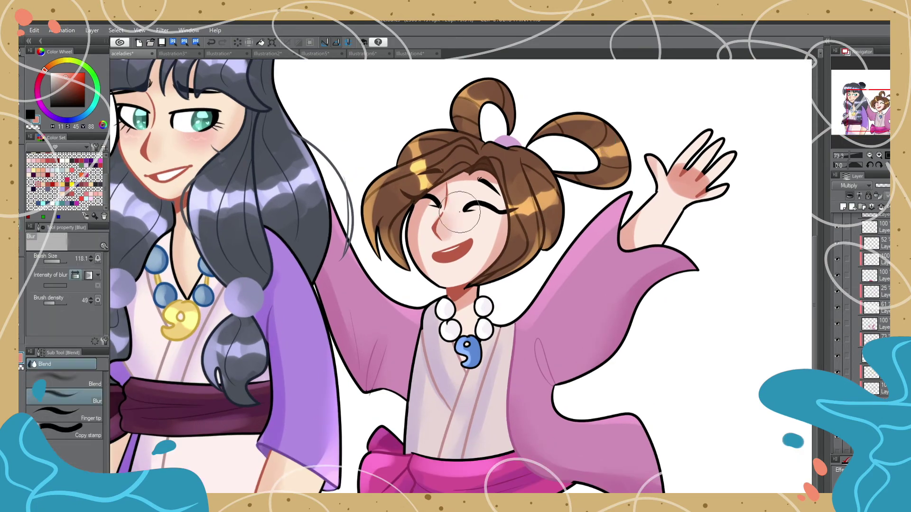
scroll(653, 242, down, 3)
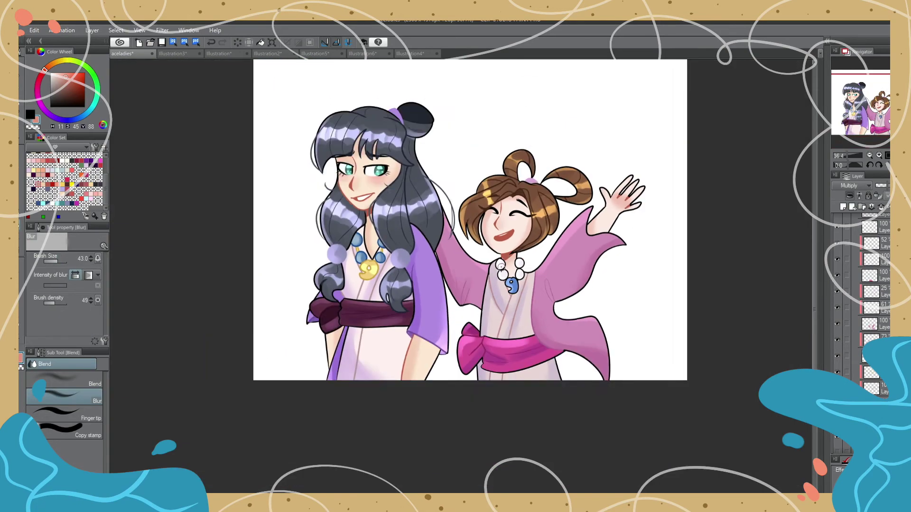
Step: Draw pink blush marks on the third character's cheeks and loose brown strands beside her face and hair loop with the G-pen
scroll(141, 262, up, 2)
alt+click(141, 262)
key(p)
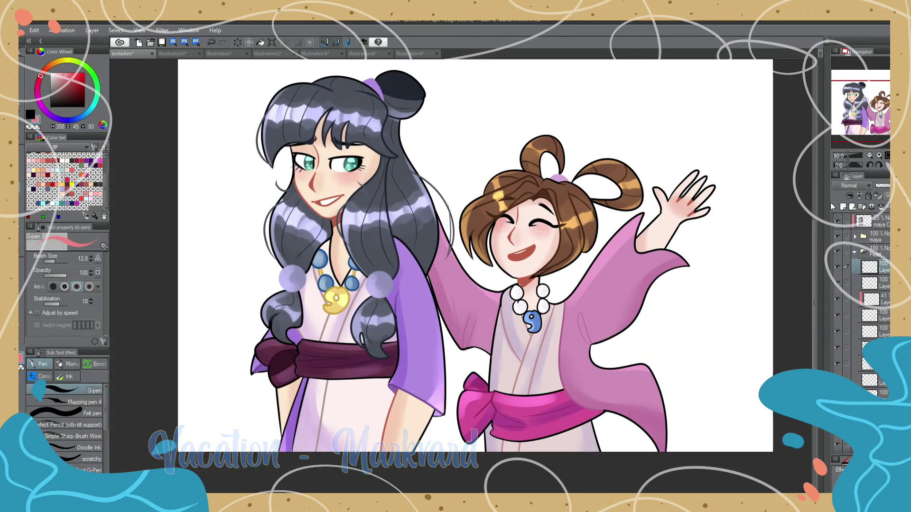
key(ctrl+plus)
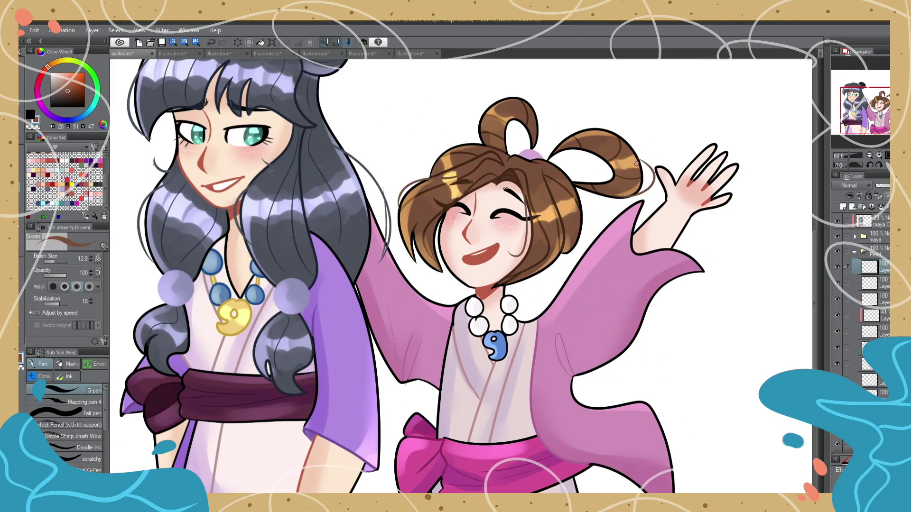
scroll(523, 108, down, 5)
scroll(783, 268, up, 10)
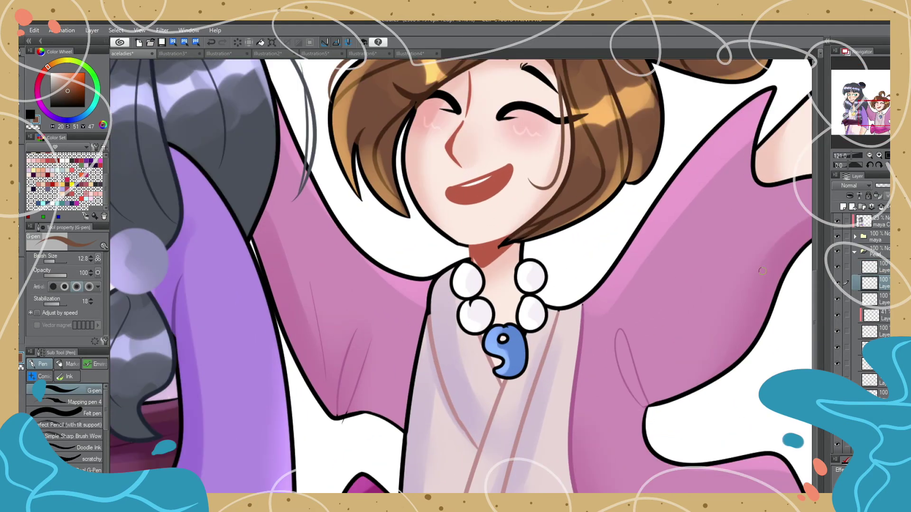
Step: Recolour the outline of the third character's pendant blue and the necklace beads' outlines soft lavender
alt+click(466, 286)
scroll(465, 286, up, 2)
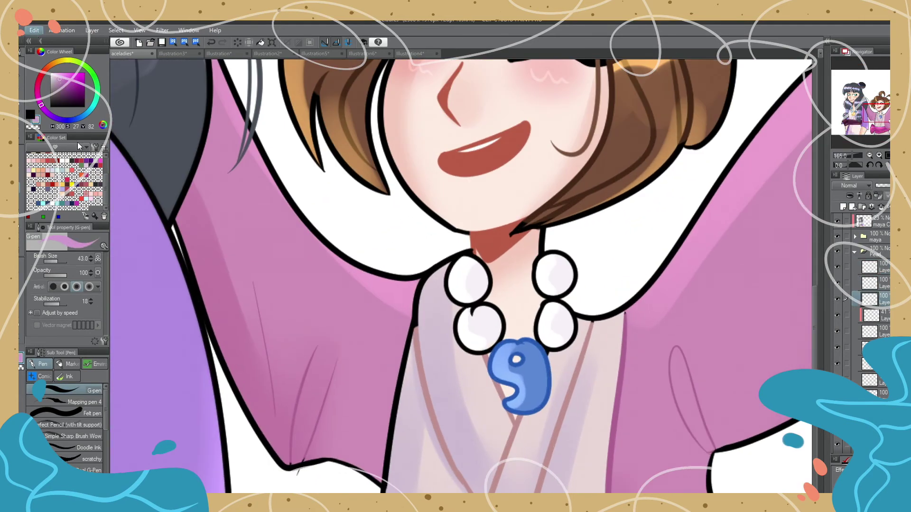
key(ctrl+0)
key(ctrl+minus)
Step: Scale down the faded brown-haired figure's folder slightly, shift it towards the canvas's right edge and save the illustration
click(883, 253)
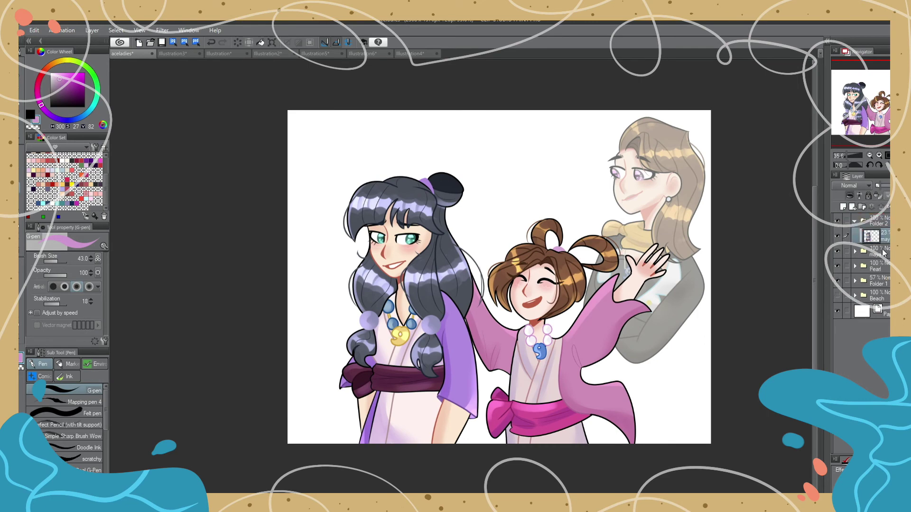
click(854, 221)
click(878, 250)
key(k)
scroll(511, 211, up, 2)
key(ctrl+t)
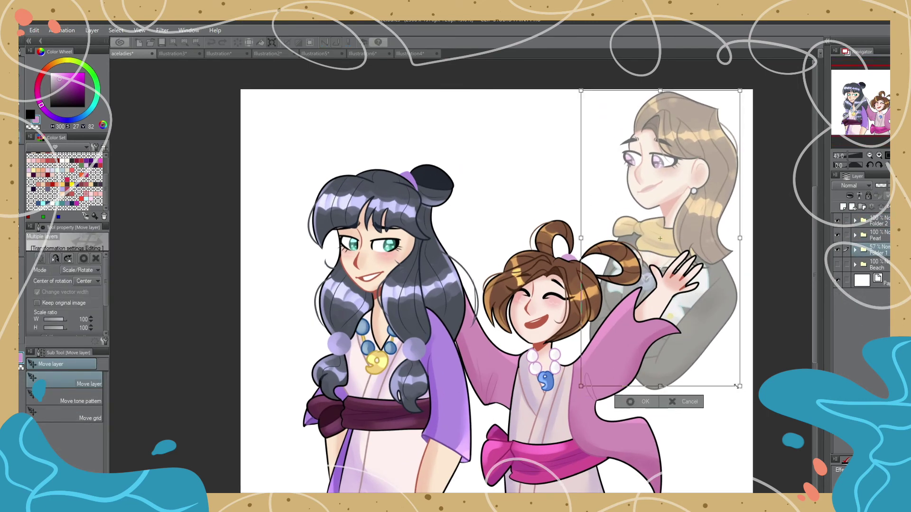
drag(737, 387, 752, 378)
key(Return)
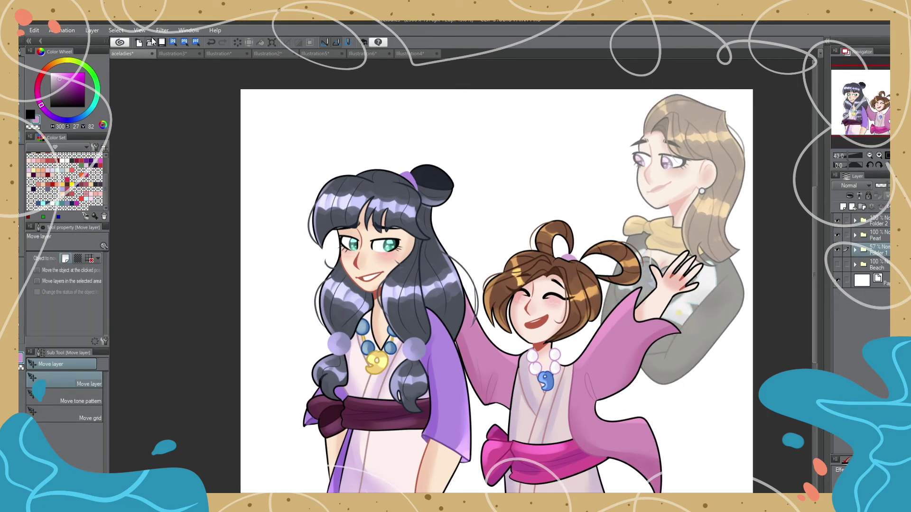
key(ctrl+s)
Step: Paint a turquoise band across the lower sky of the beach background with the Opaque watercolor brush and blur it upwards
key(ctrl+v)
key(ctrl+minus)
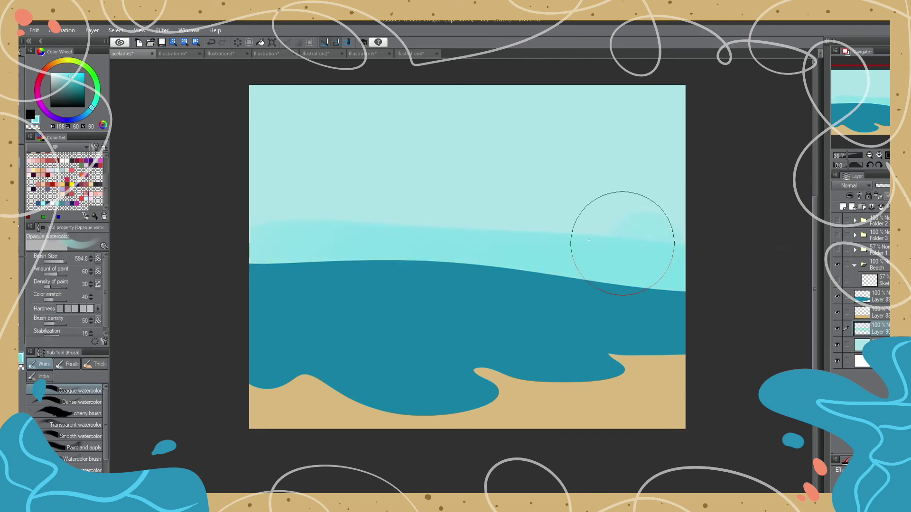
mouse_move(589, 240)
mouse_down()
mouse_move(244, 183)
mouse_move(768, 183)
mouse_up()
key(j)
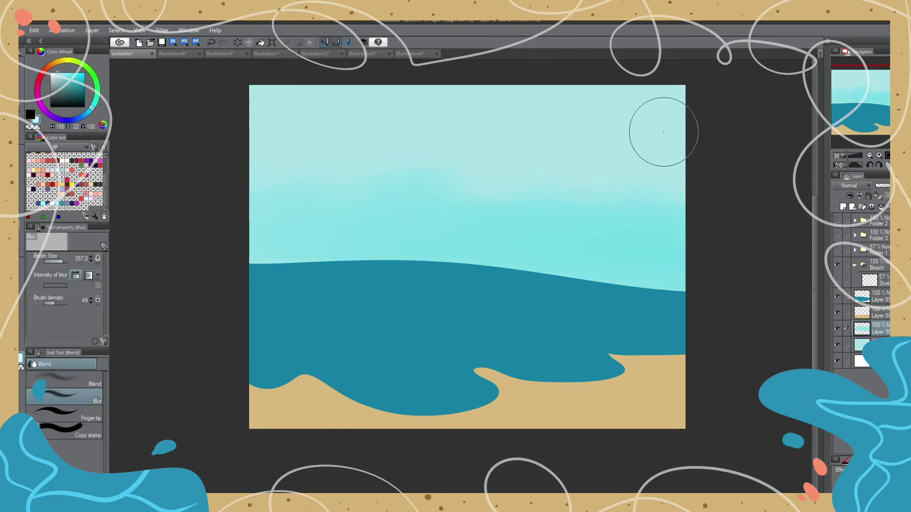
Step: Paint soft white clouds across the upper sky on a new layer with the popo cloud brushes
key(p)
click(94, 363)
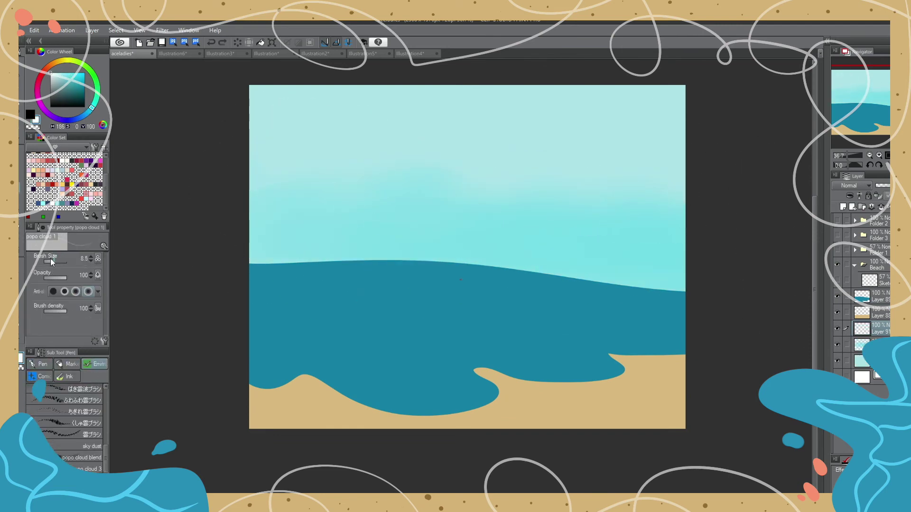
mouse_move(285, 138)
mouse_down()
mouse_move(636, 152)
mouse_move(389, 162)
mouse_up()
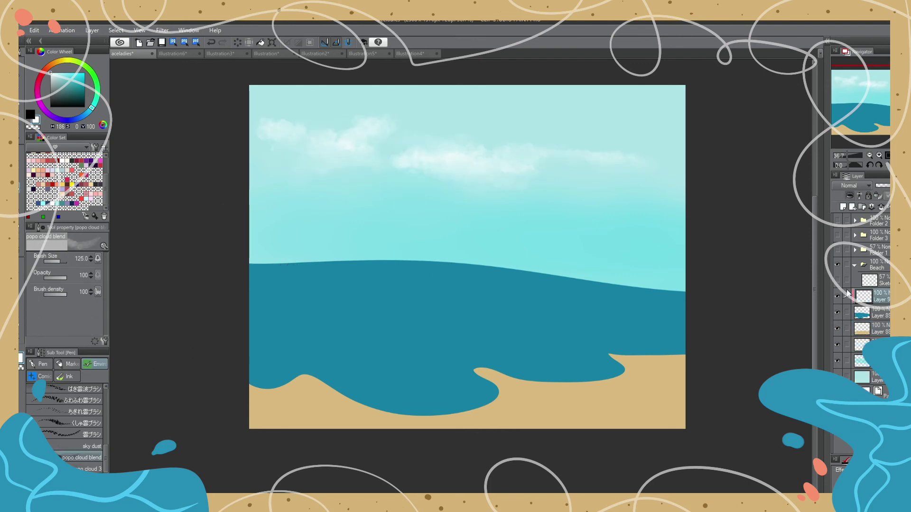
Step: Paint a lighter blue glow over the upper sea on an Add (Glow) layer and blur its lower edge
mouse_move(418, 275)
mouse_down()
mouse_move(234, 319)
mouse_move(380, 380)
mouse_up()
key(ctrl+z)
key(b)
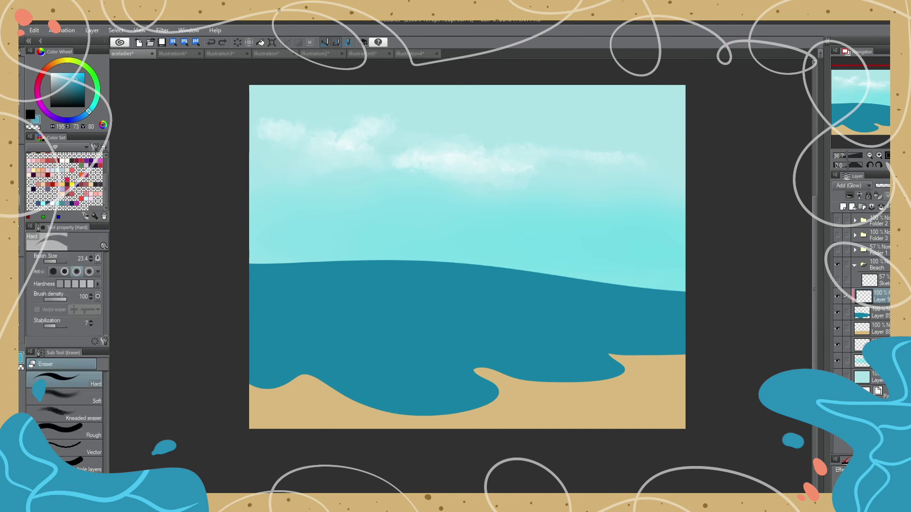
key(j)
mouse_move(278, 273)
mouse_down()
mouse_move(301, 264)
mouse_move(482, 333)
mouse_up()
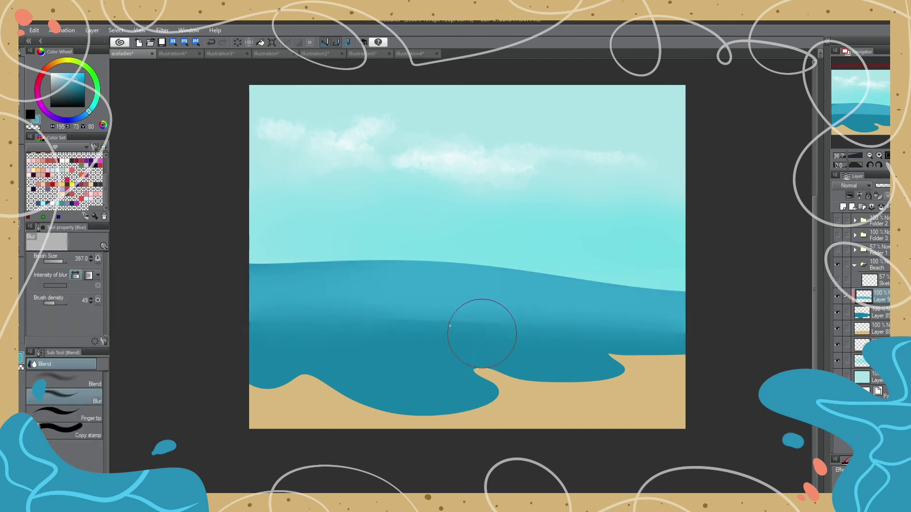
Step: Paint white sea foam along the shoreline with the Opaque watercolor brush
key(b)
mouse_move(232, 366)
mouse_down()
mouse_move(451, 403)
mouse_move(588, 378)
mouse_move(679, 347)
mouse_up()
click(50, 73)
mouse_move(249, 380)
mouse_down()
mouse_move(366, 402)
mouse_move(684, 342)
mouse_up()
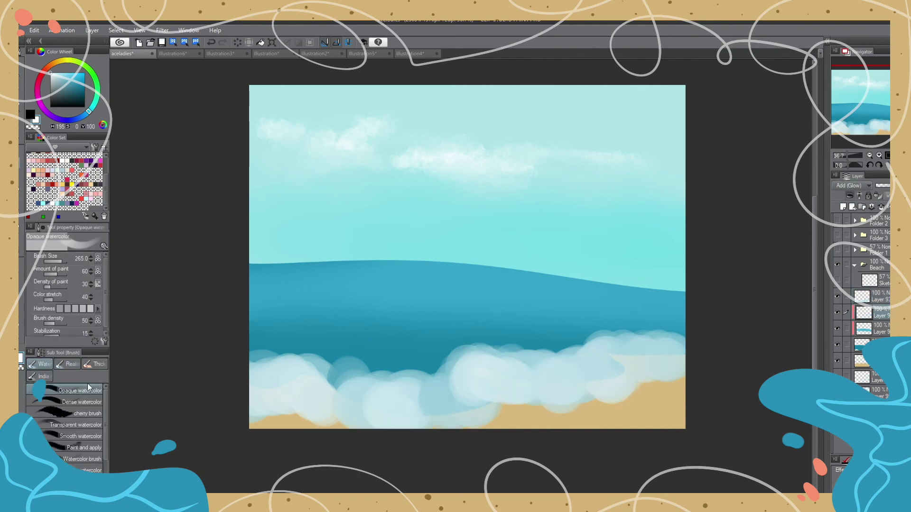
Step: Draw flowing white wave lines across the sea with the G-pen at size 43 on the Add (Glow) layer
key(p)
mouse_move(276, 295)
mouse_down()
mouse_move(728, 307)
mouse_move(503, 303)
mouse_up()
drag(367, 287, 484, 270)
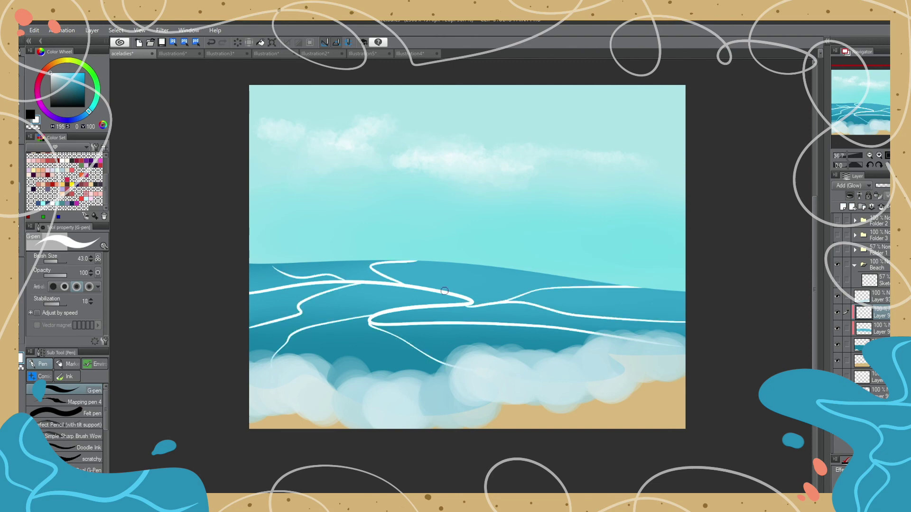
Step: Sample the sea's blue and paint rising water shapes along the horizon with the G-pen on a Normal layer
scroll(484, 270, down, 2)
scroll(467, 256, up, 3)
click(861, 344)
drag(861, 344, 850, 351)
alt+click(258, 258)
drag(197, 251, 219, 254)
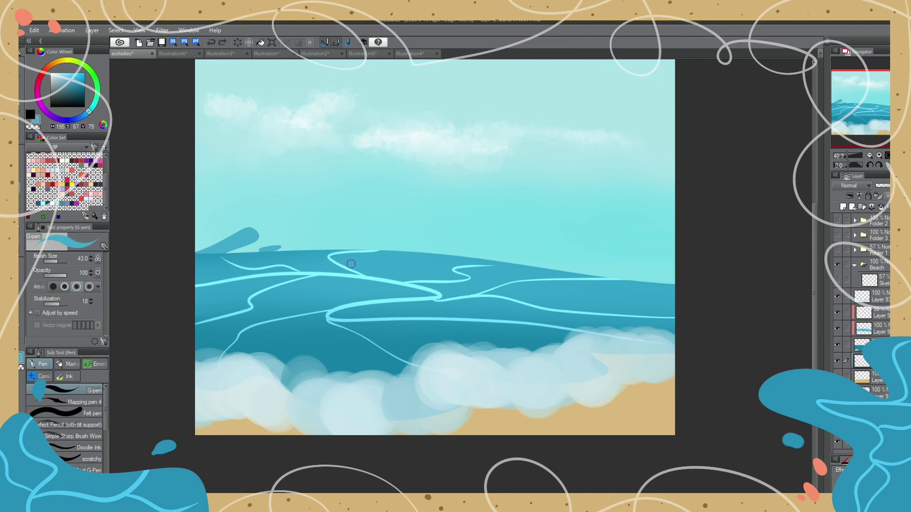
drag(370, 223, 378, 236)
drag(443, 244, 416, 246)
Step: Add small dark specks and a pink seashell to the sand with the G-pen
scroll(355, 274, down, 2)
scroll(356, 274, up, 1)
alt+click(617, 424)
click(863, 377)
click(47, 261)
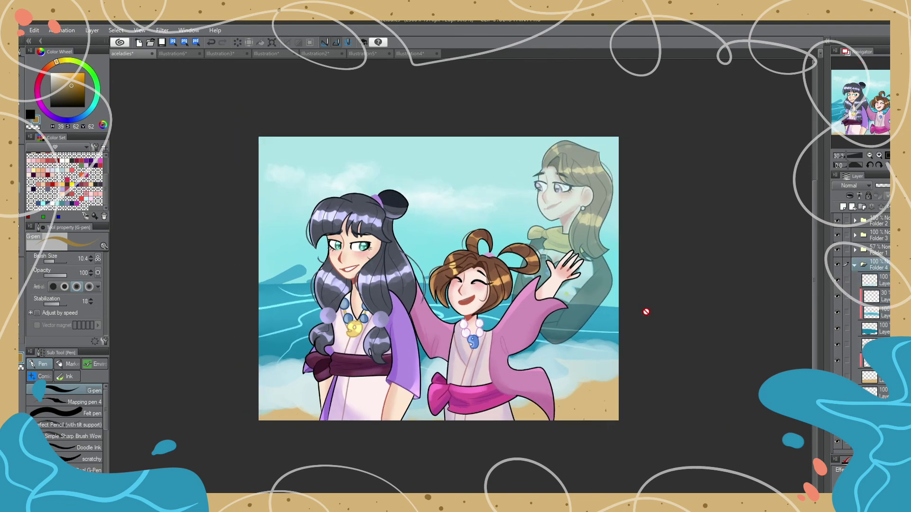
scroll(645, 312, up, 3)
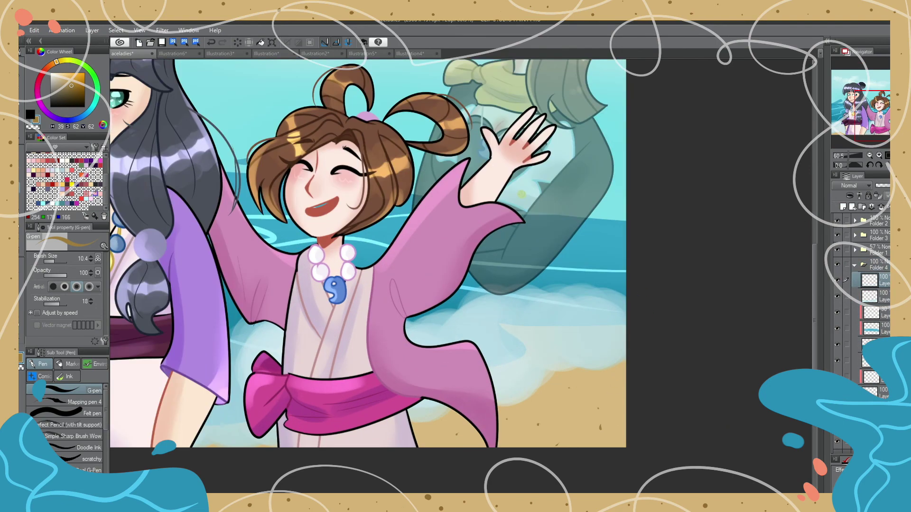
scroll(564, 402, up, 2)
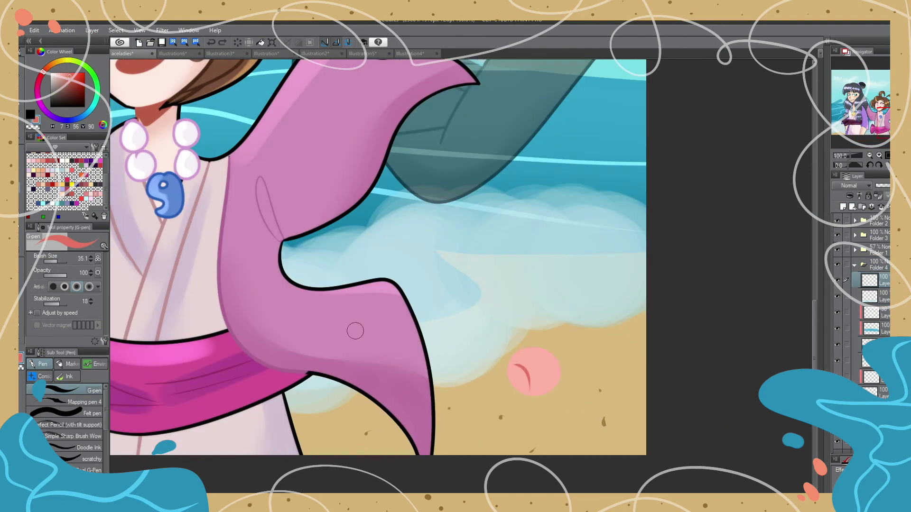
Step: Collapse the beach folder and merge a copy of it into a single clipped layer at 14% opacity above the original
scroll(548, 370, down, 6)
scroll(549, 370, up, 1)
click(855, 265)
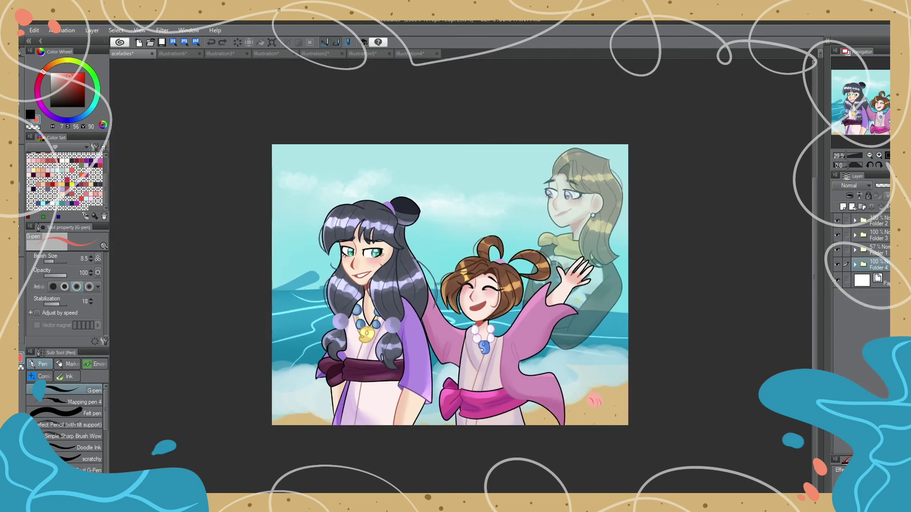
key(ctrl+shift+e)
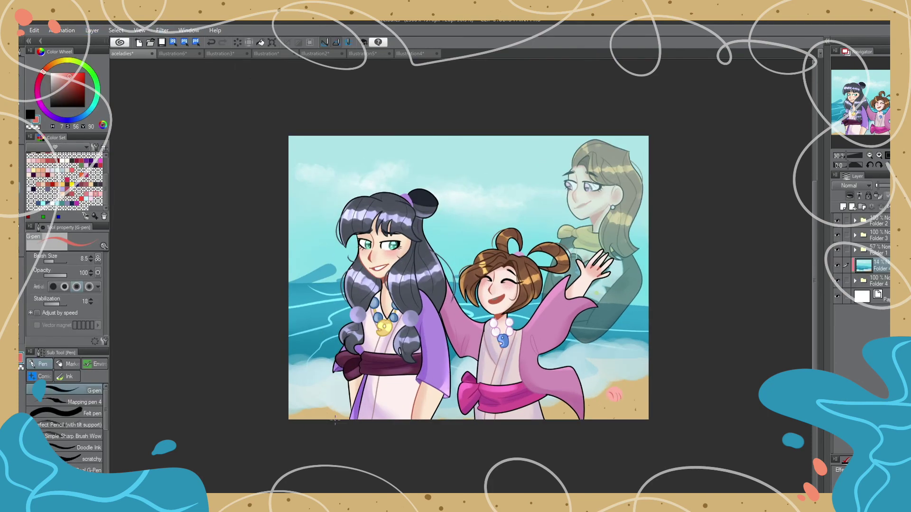
Step: Draw white motion lines between the two girls and small hearts around the brown-haired girl's hair loops on a new layer
scroll(427, 237, up, 3)
key(ctrl+shift+n)
drag(403, 244, 426, 217)
drag(581, 151, 630, 180)
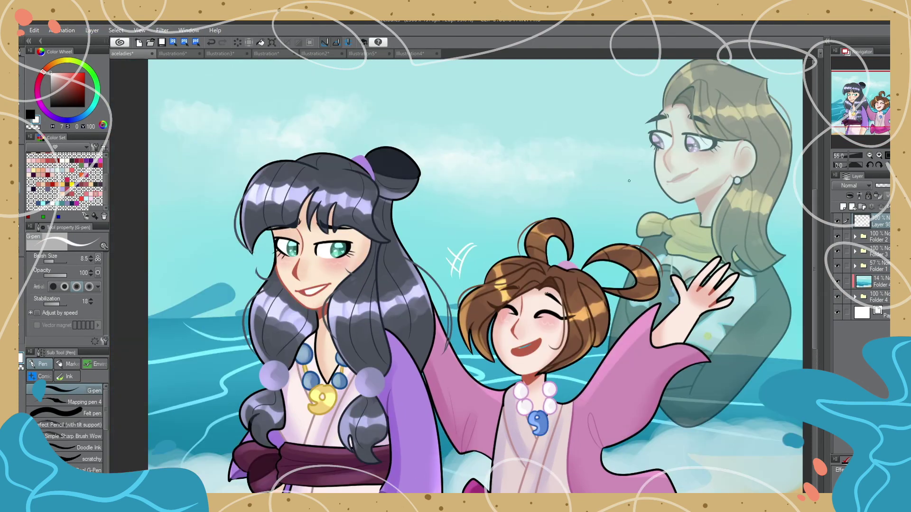
drag(585, 227, 590, 233)
drag(536, 208, 541, 216)
scroll(403, 292, up, 2)
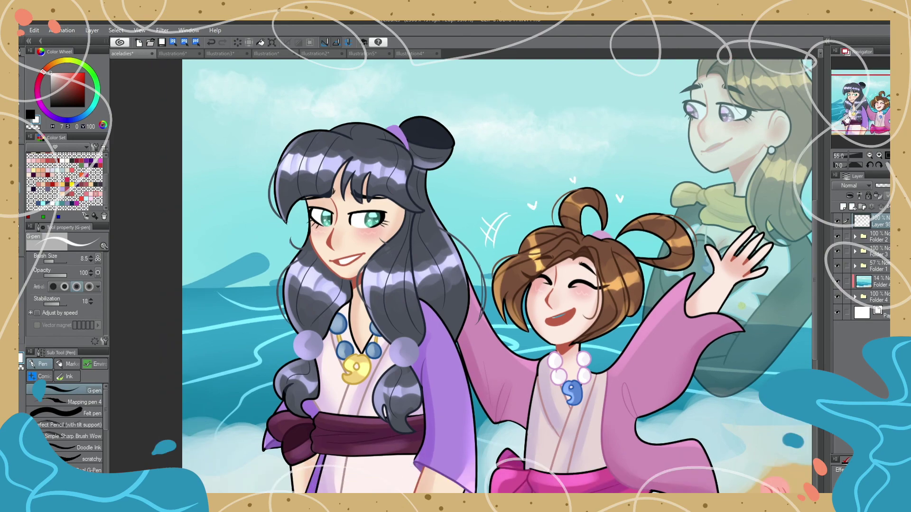
Step: Sign the artwork with the artist's handle in white over the sea foam on a new Add (Glow) layer, scaled to 57%
scroll(285, 205, down, 3)
key(ctrl+shift+n)
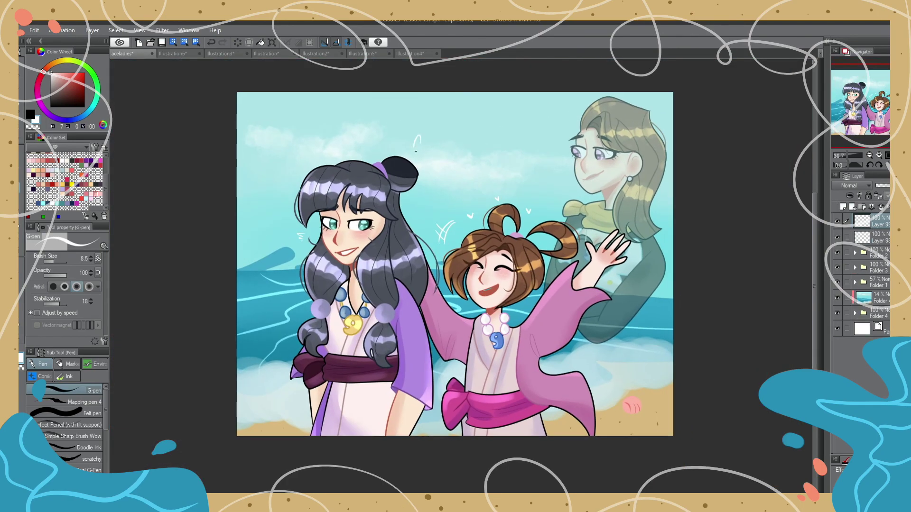
mouse_move(484, 155)
mouse_down()
mouse_move(541, 151)
mouse_move(640, 375)
mouse_up()
scroll(640, 375, up, 4)
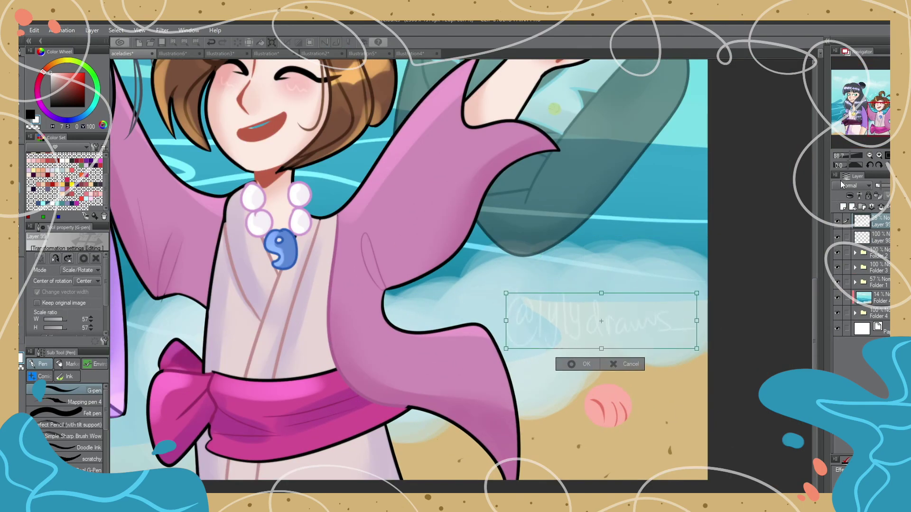
click(850, 186)
scroll(408, 266, down, 3)
scroll(408, 265, up, 3)
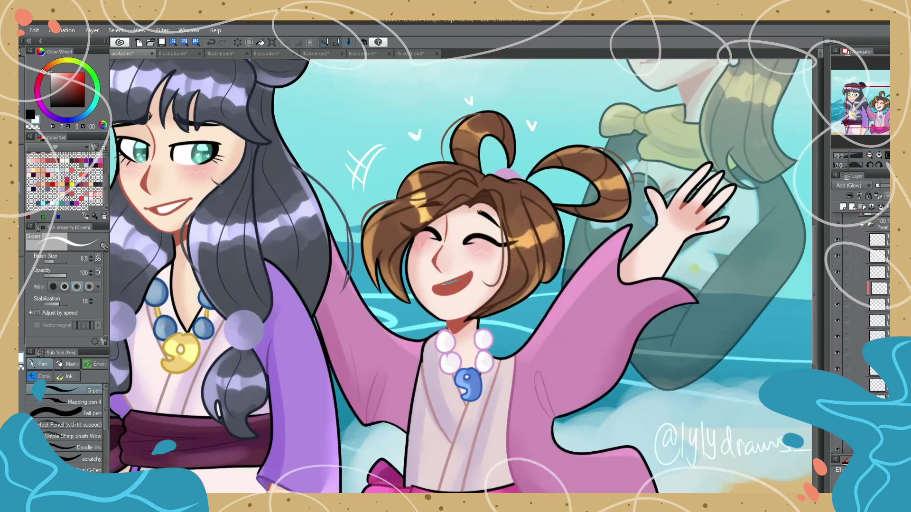